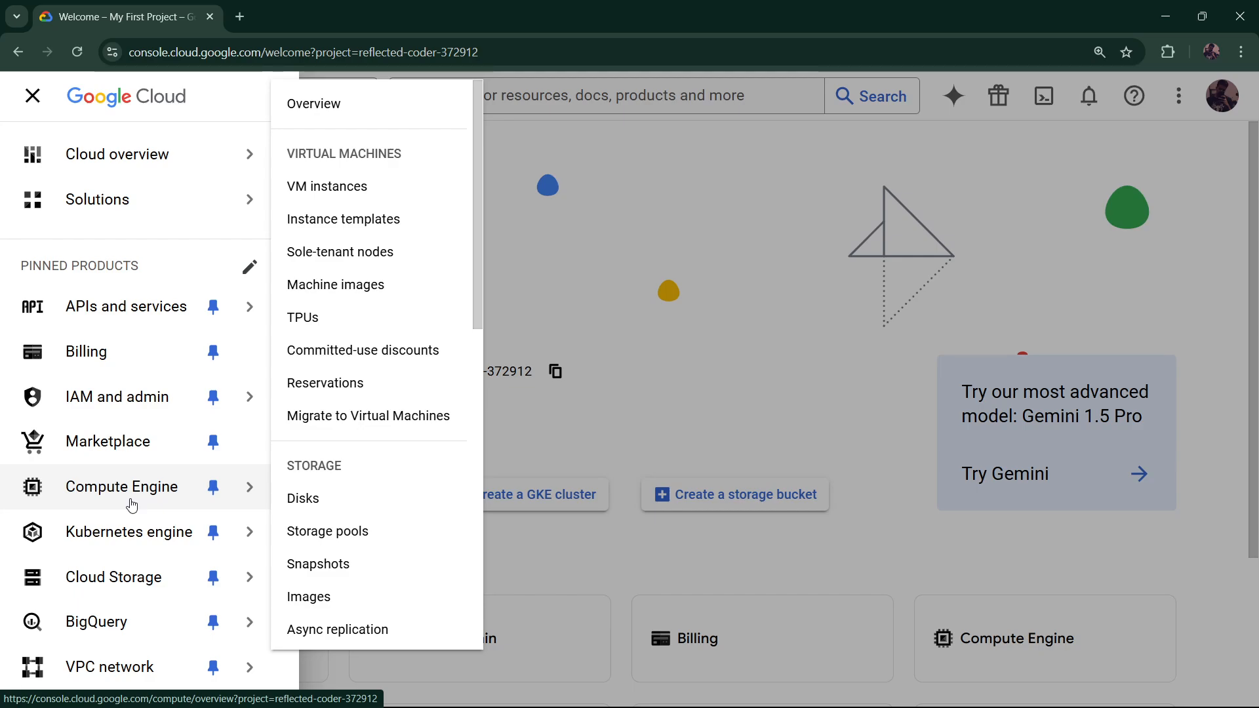
Open the Compute Engine Instance templates list
click(364, 227)
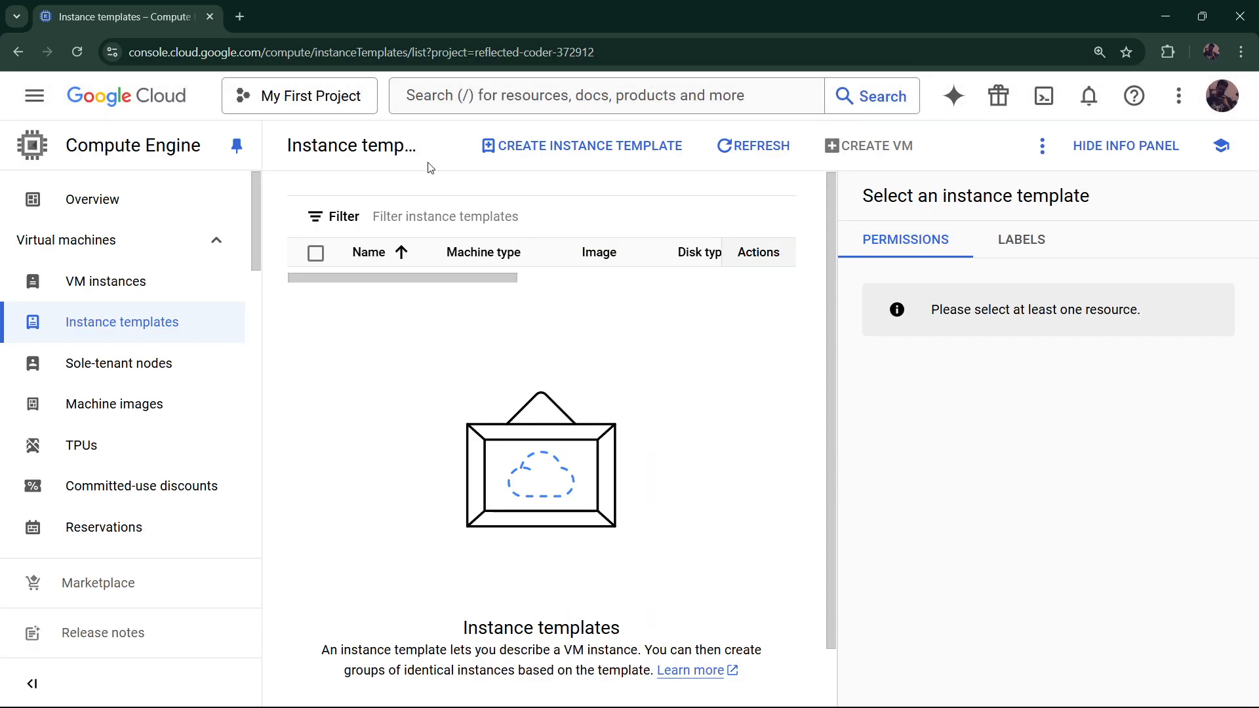
Start a new instance template named instance-template on the N1 machine series
click(634, 151)
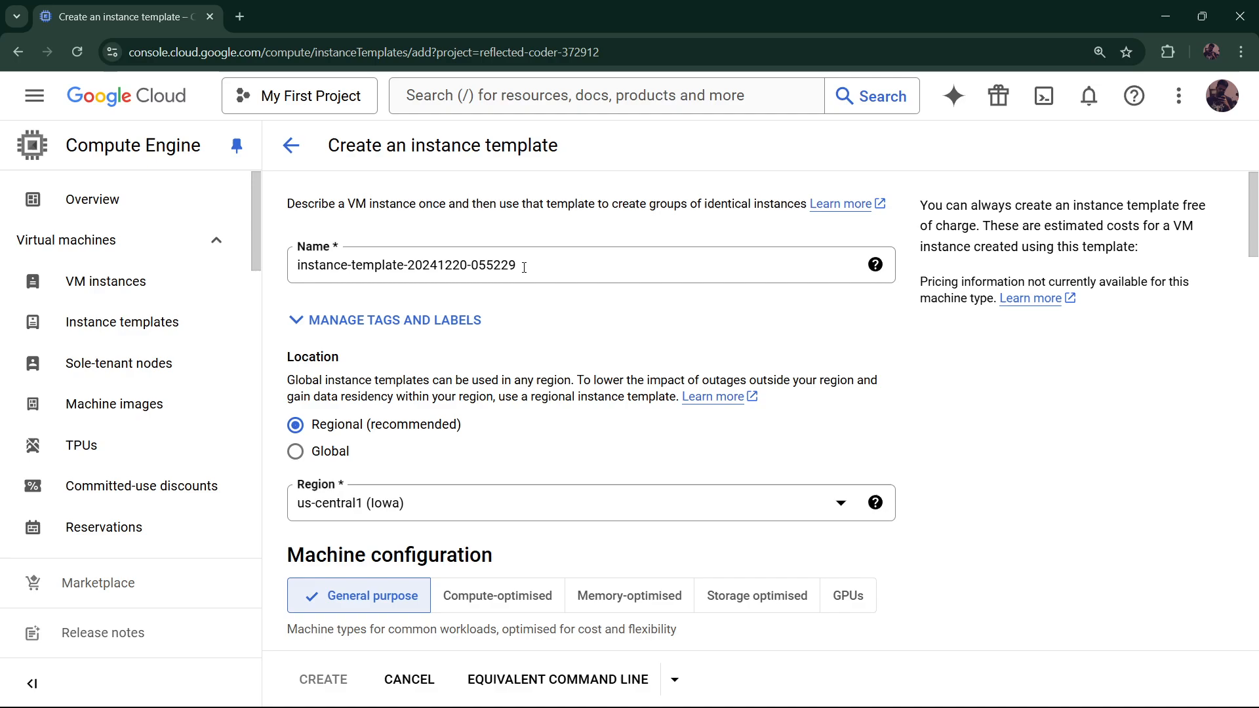
drag(518, 265, 407, 265)
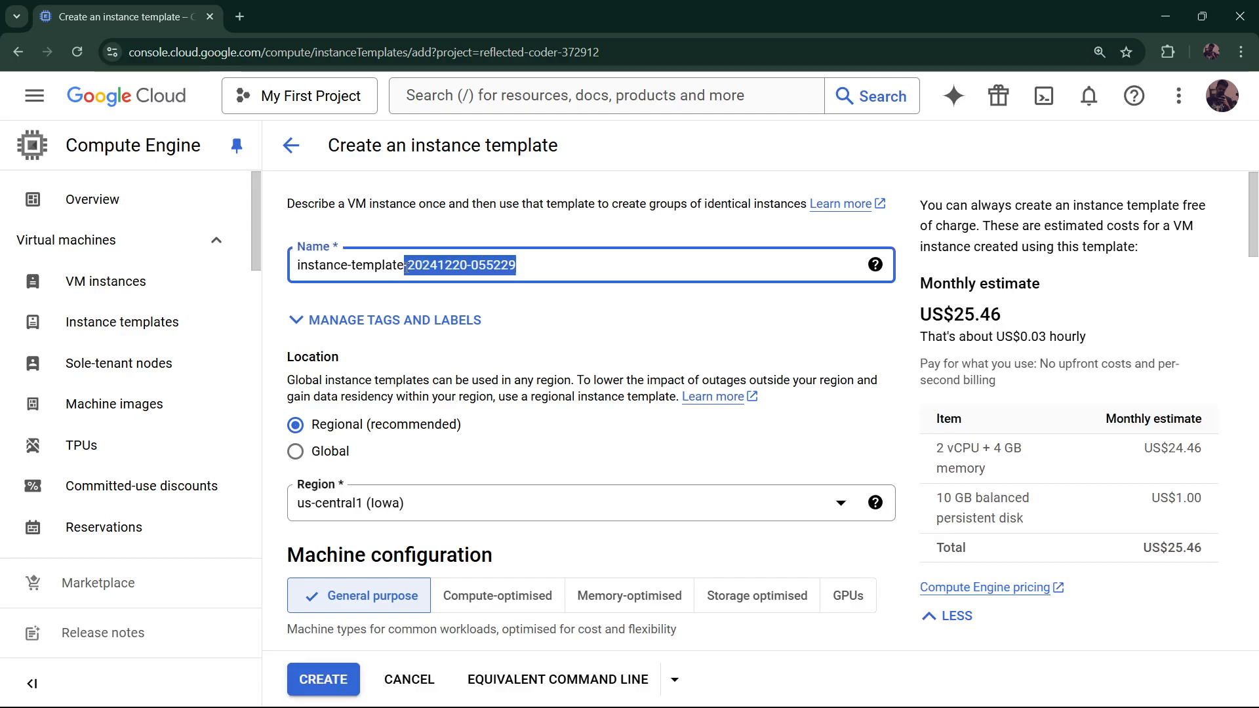
key(BackSpace)
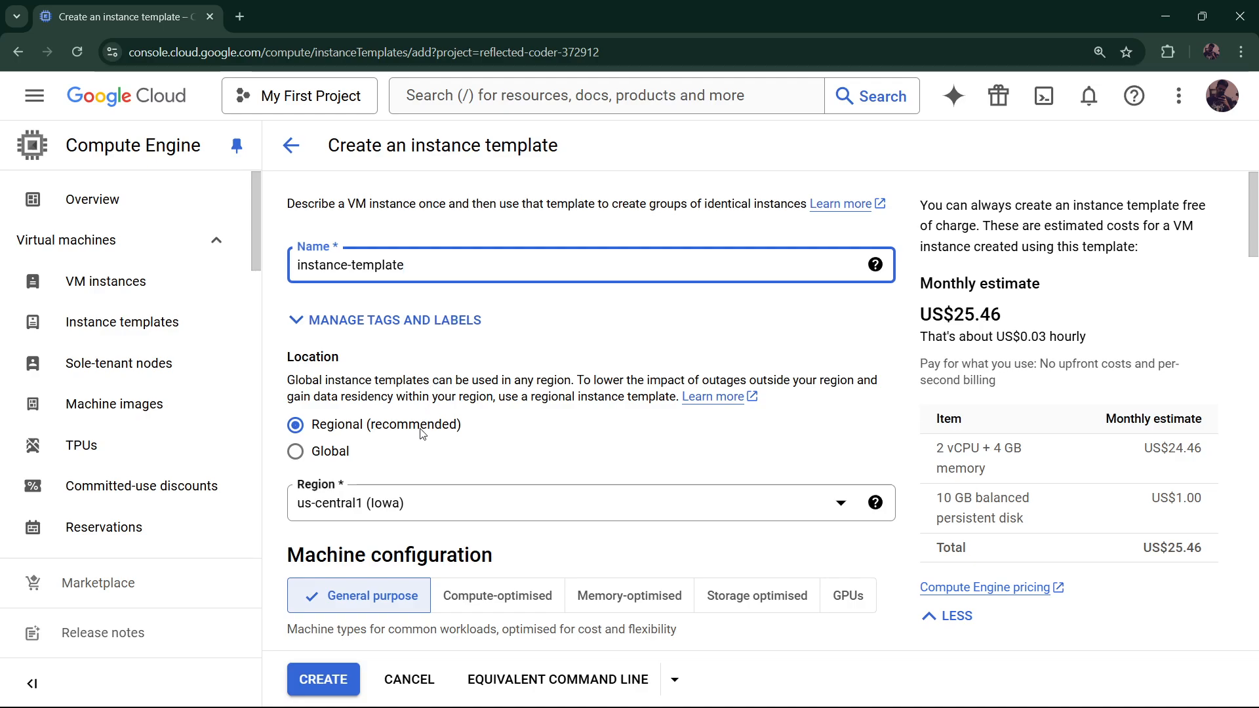
scroll(422, 433, down, 5)
scroll(420, 431, down, 3)
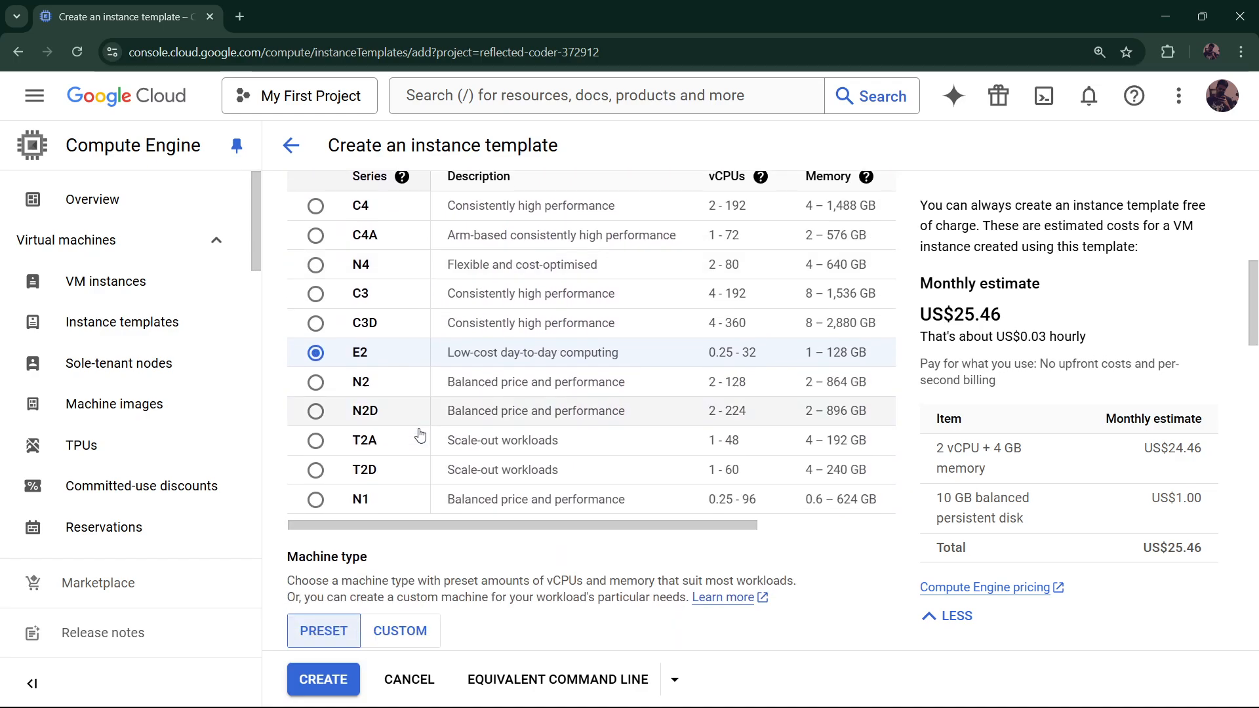
click(378, 499)
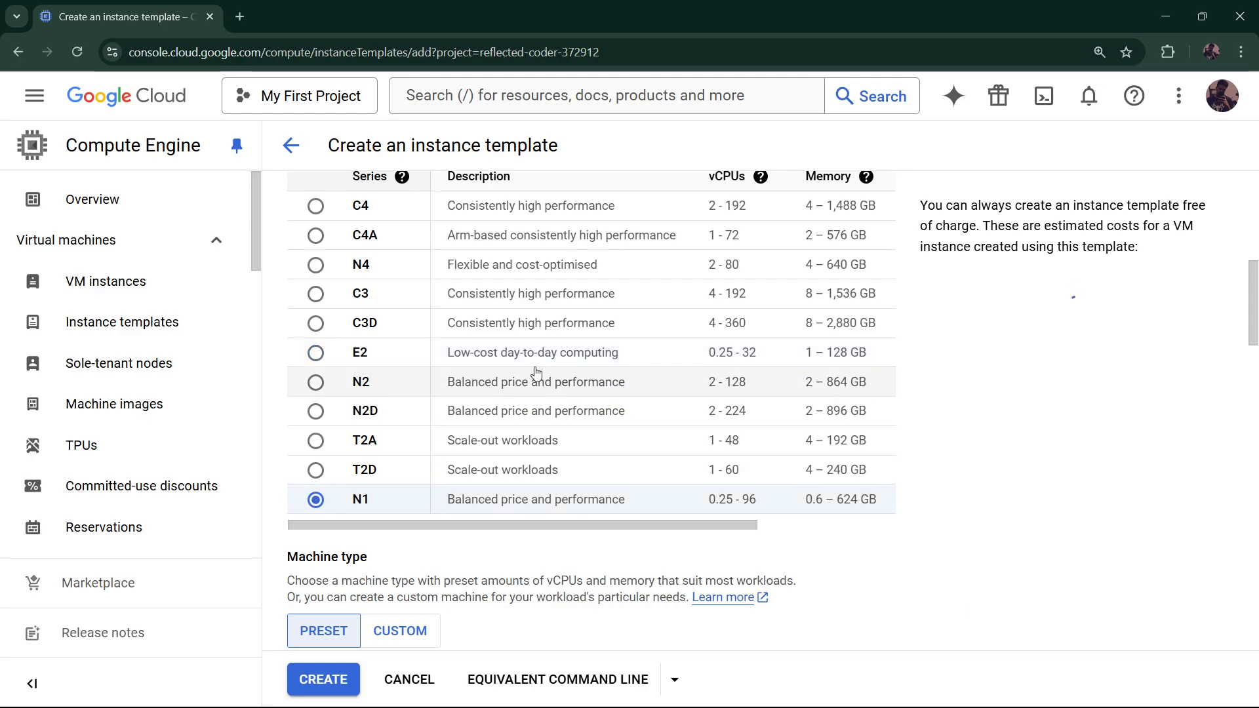
Set the template's service account to No service account
scroll(519, 407, down, 3)
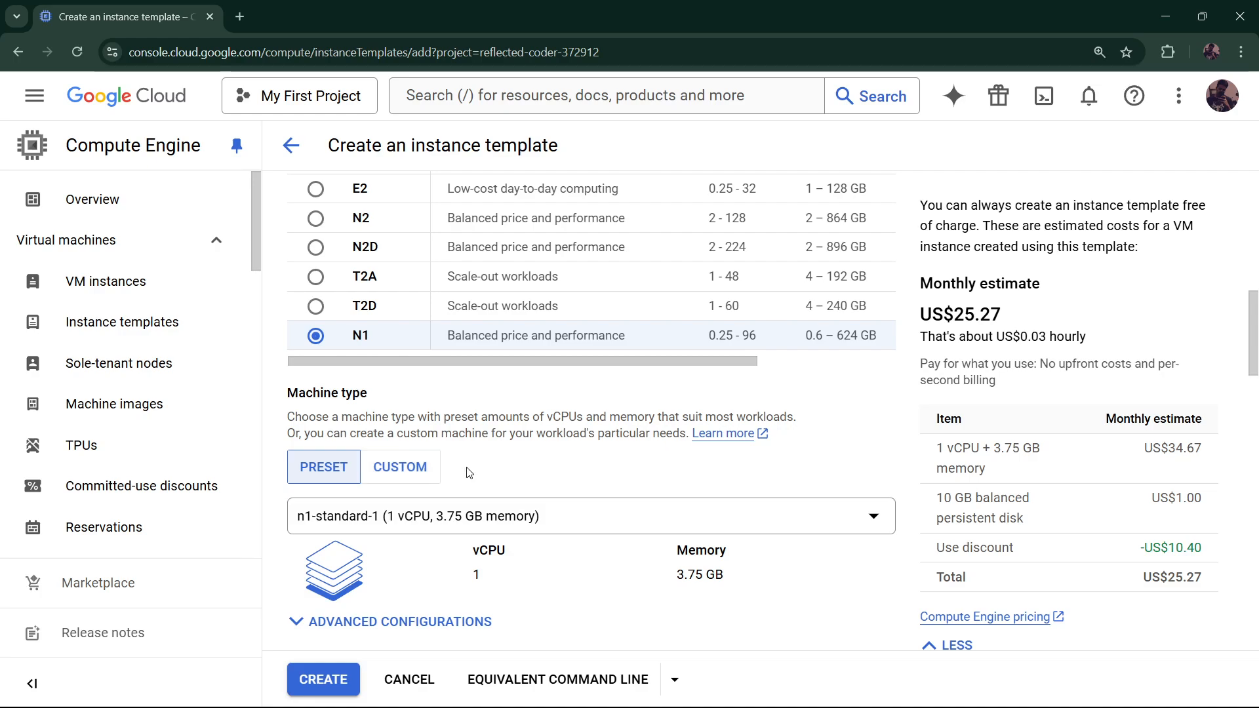
scroll(469, 474, down, 2)
scroll(450, 492, down, 1)
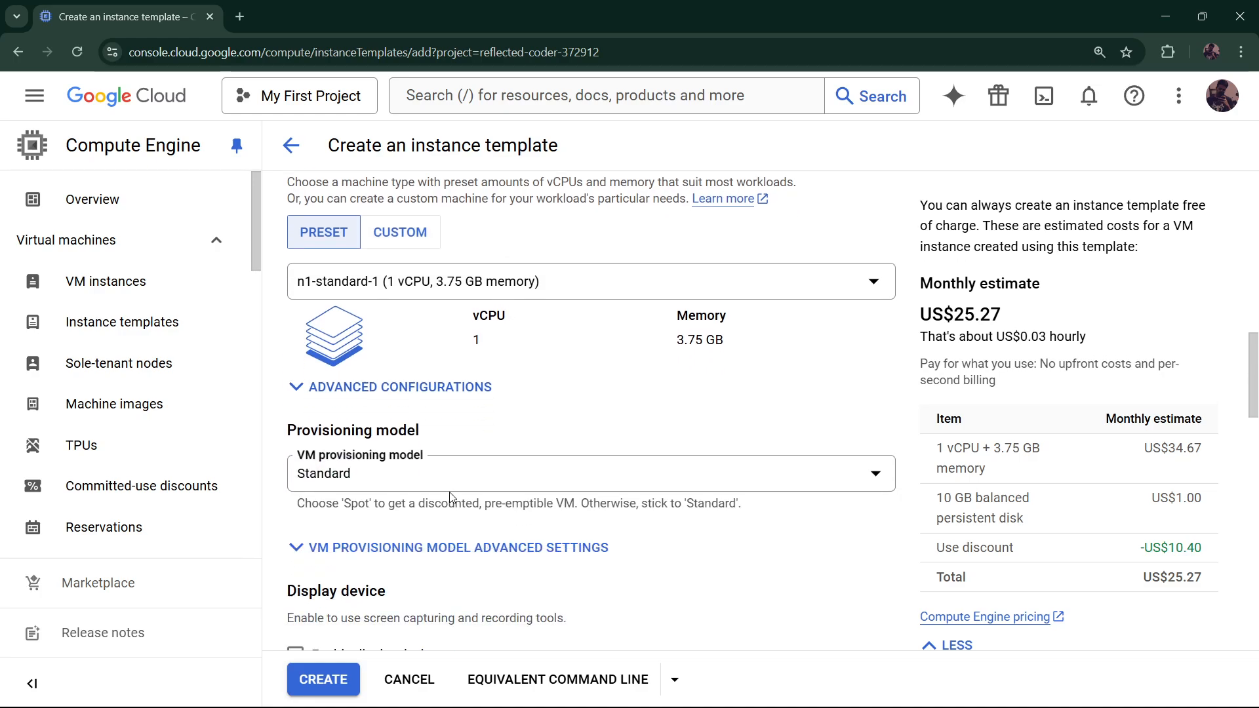
scroll(440, 420, down, 2)
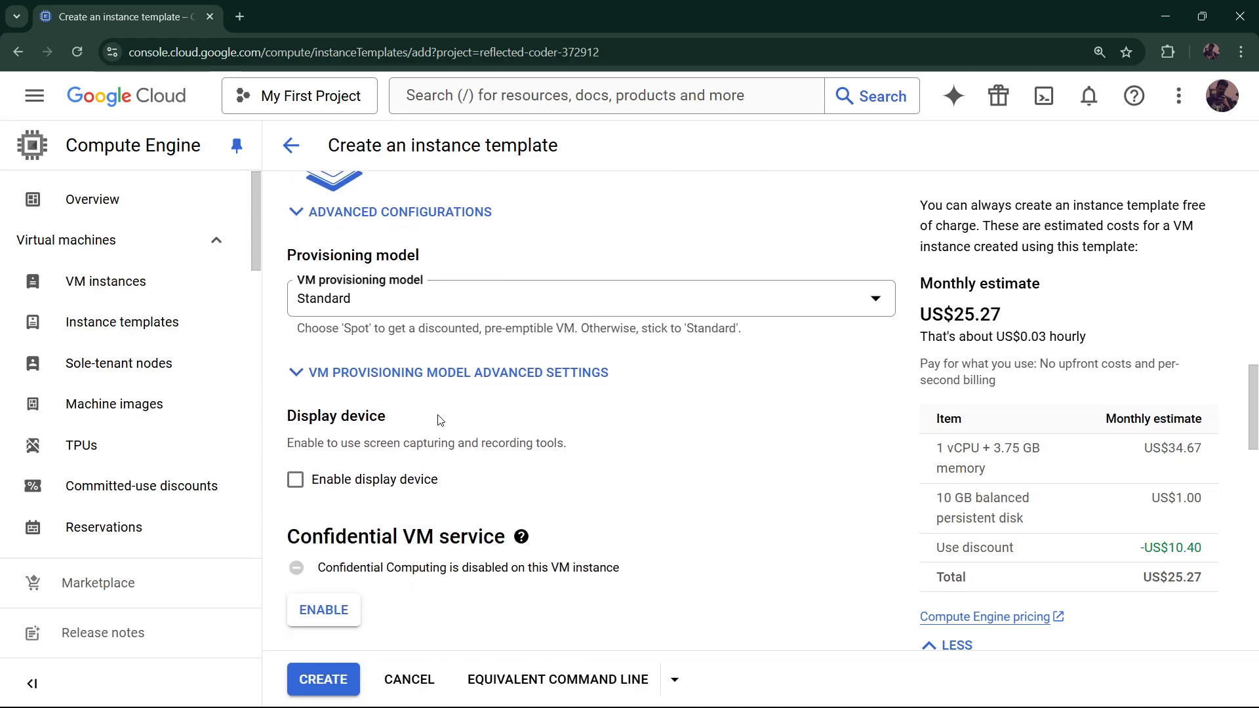
scroll(440, 420, down, 2)
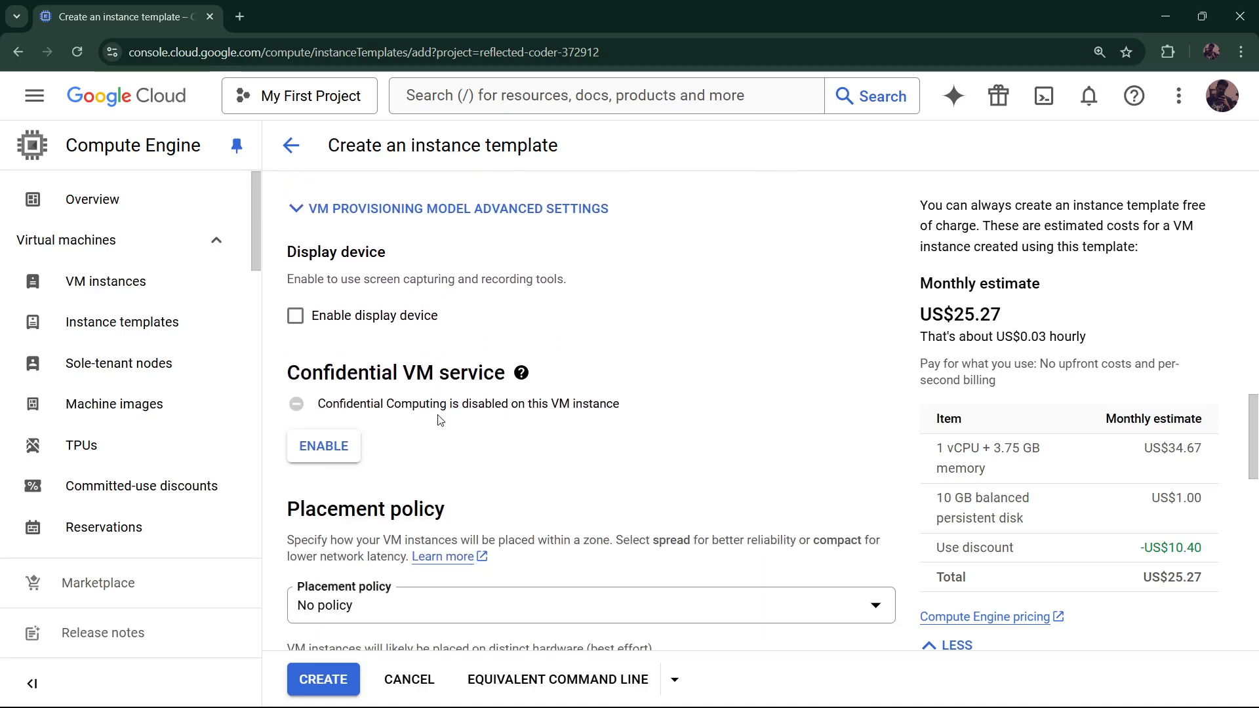
scroll(440, 421, down, 2)
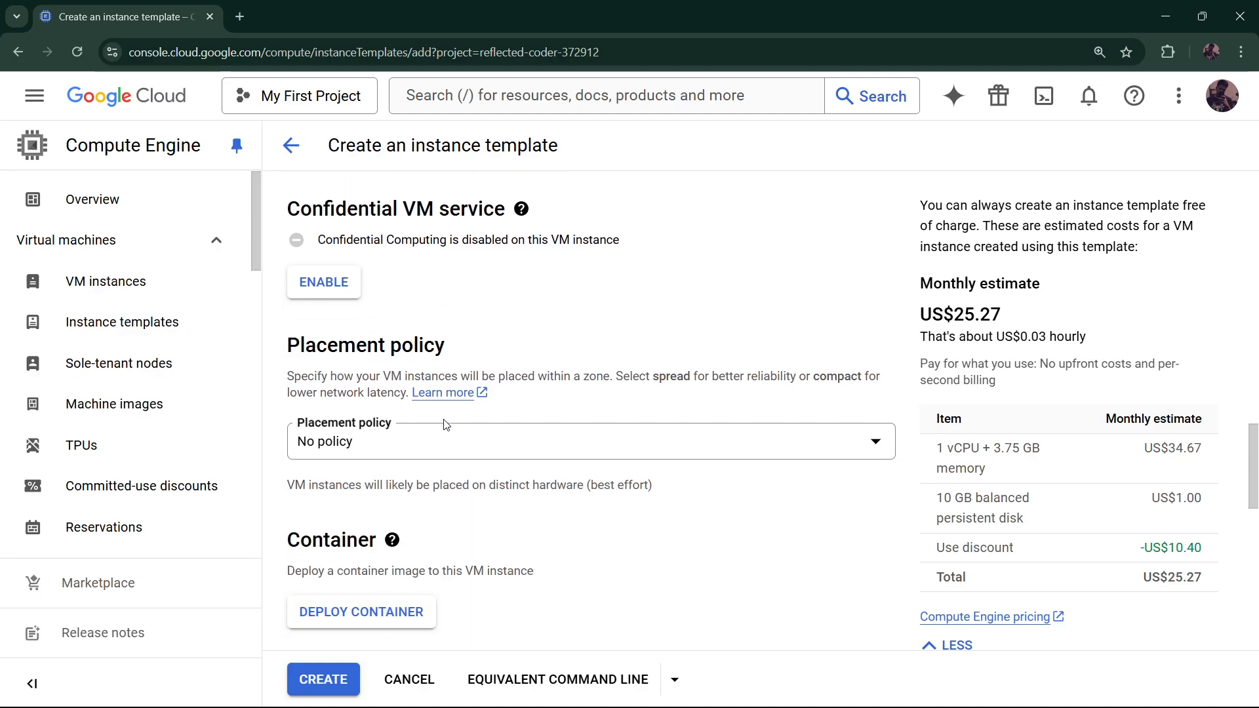
scroll(444, 424, down, 8)
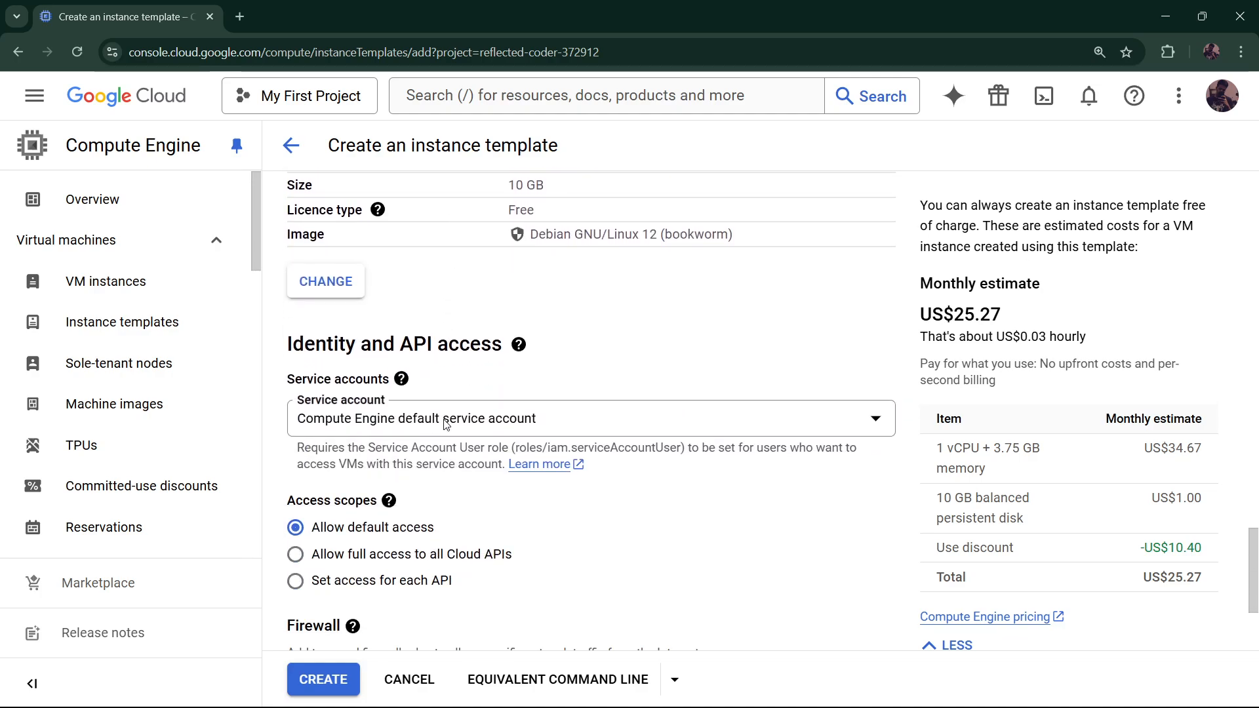
click(444, 424)
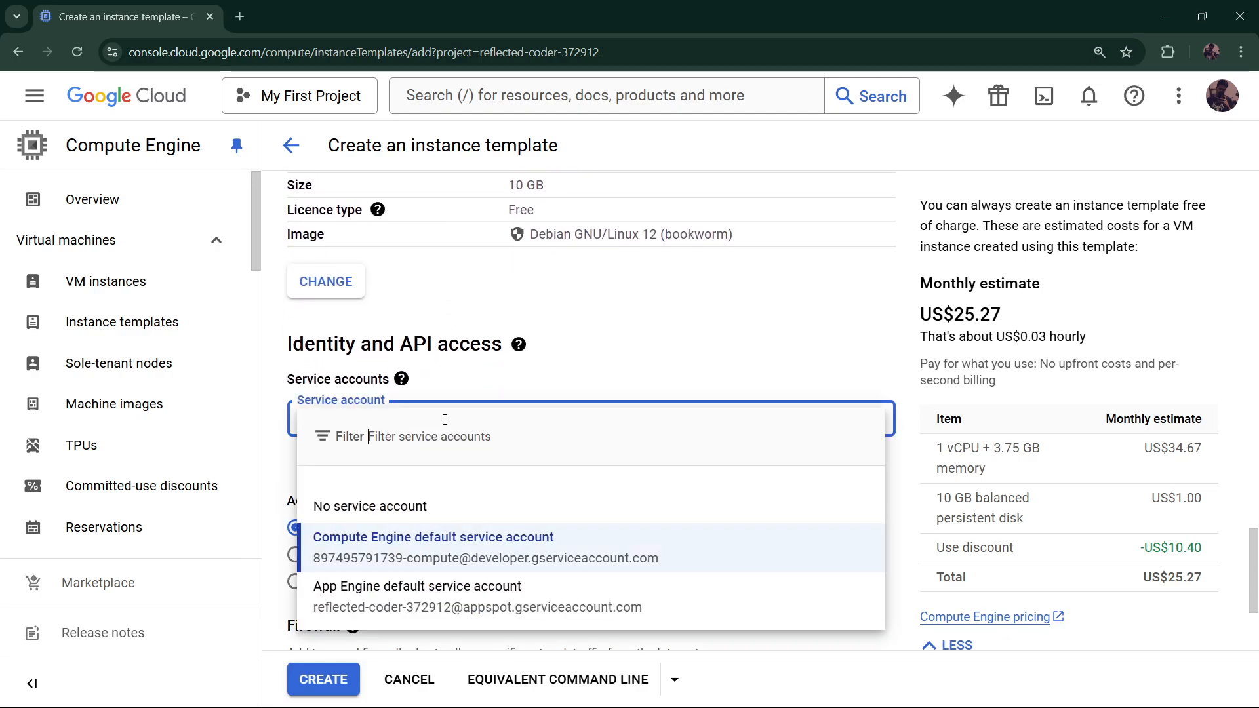
click(407, 510)
Expand the template's Advanced options and its Management section
scroll(495, 425, down, 2)
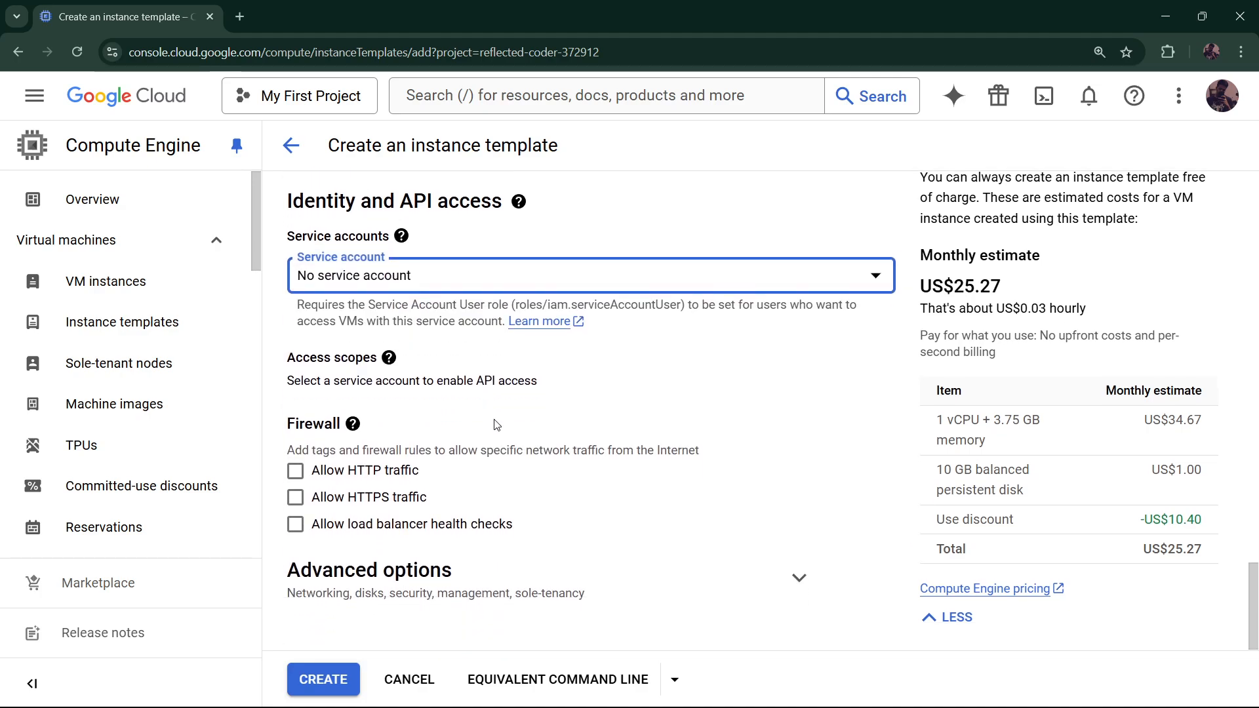
click(799, 578)
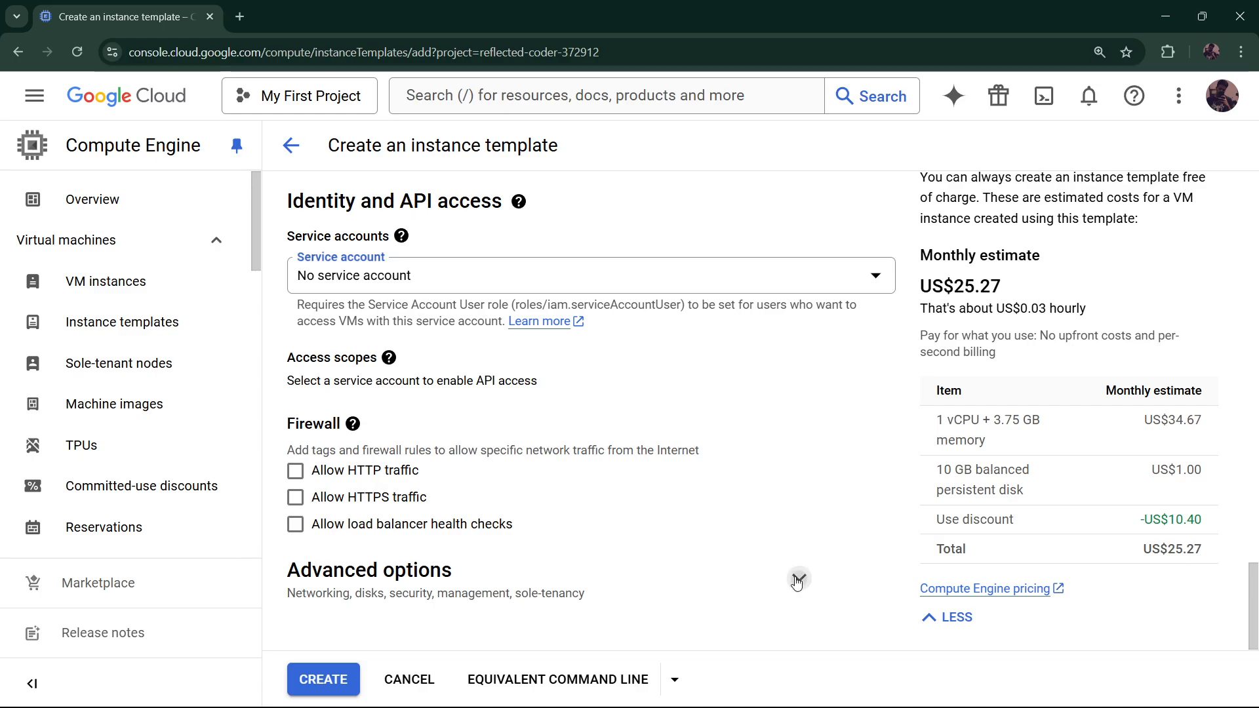
scroll(624, 502, down, 6)
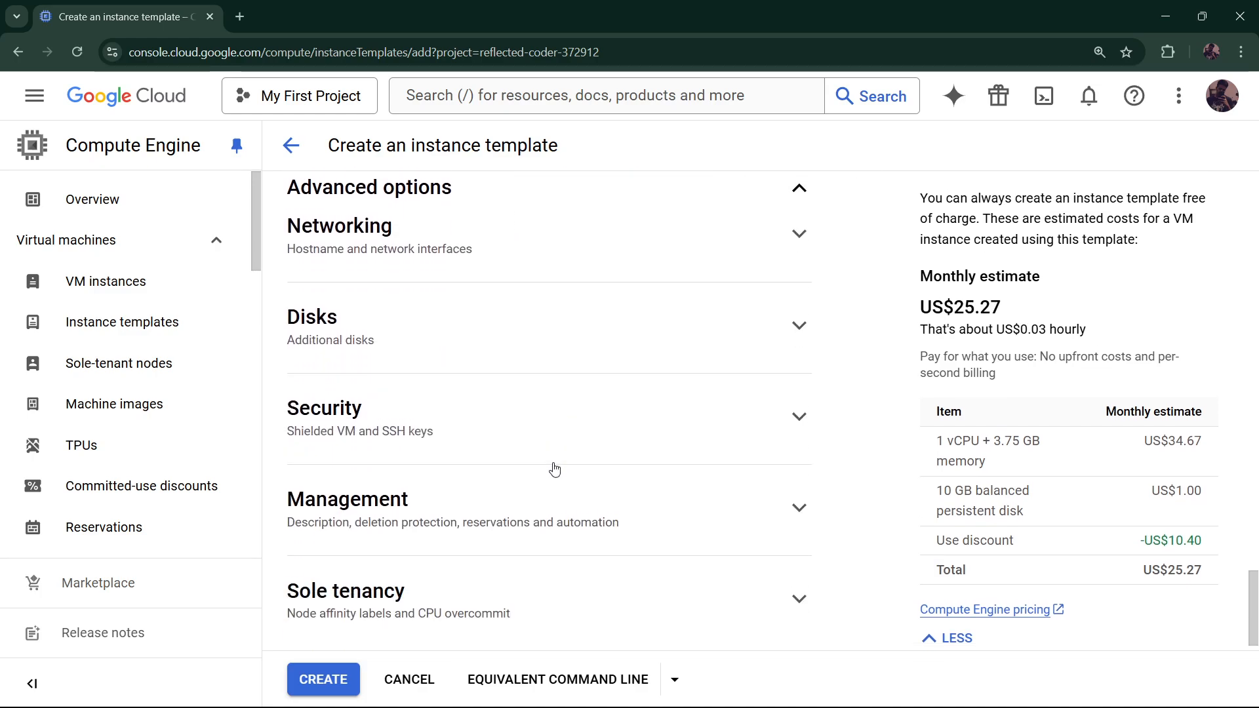
click(563, 514)
scroll(570, 466, down, 2)
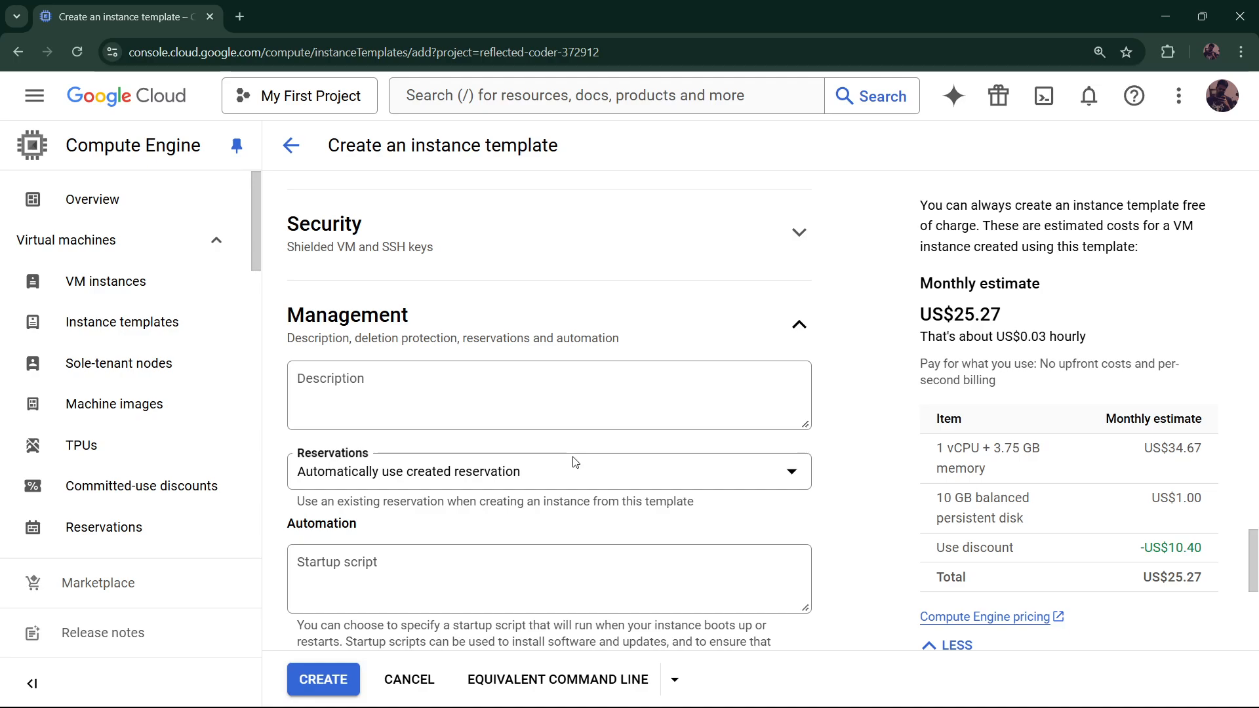
scroll(574, 462, down, 2)
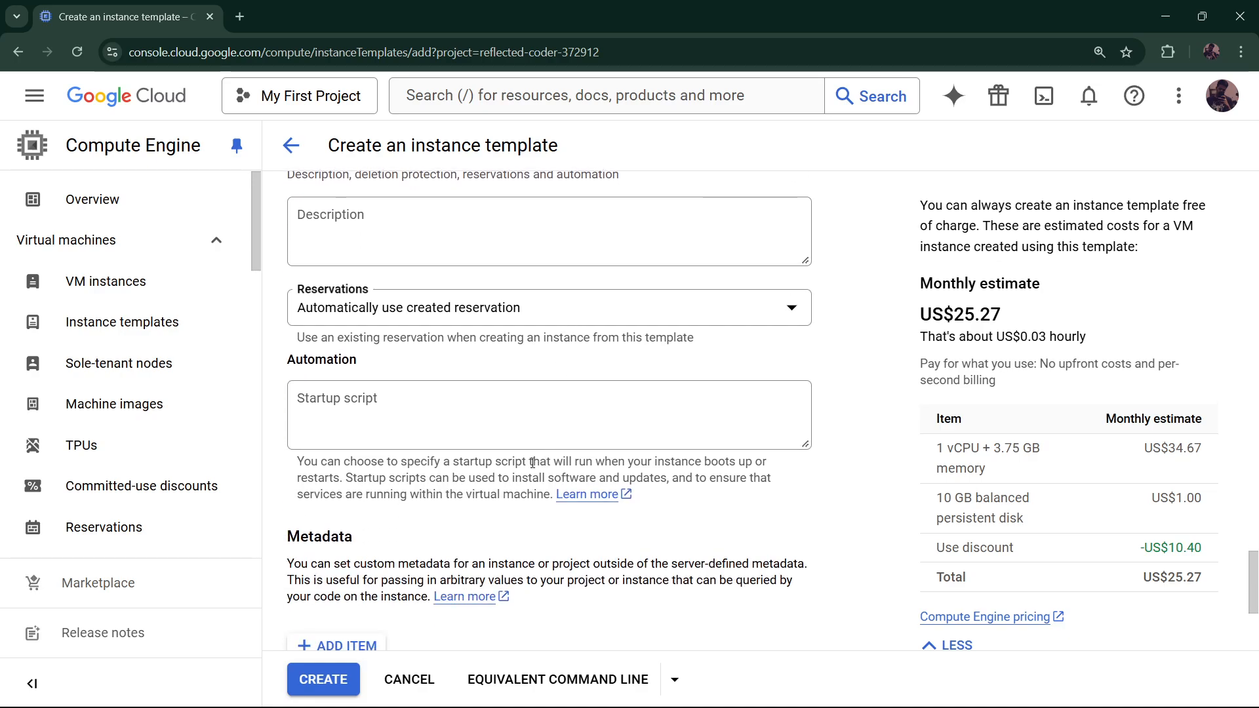
Paste the startup script that writes a hostname welcome message to index.php and restarts apache2
click(453, 408)
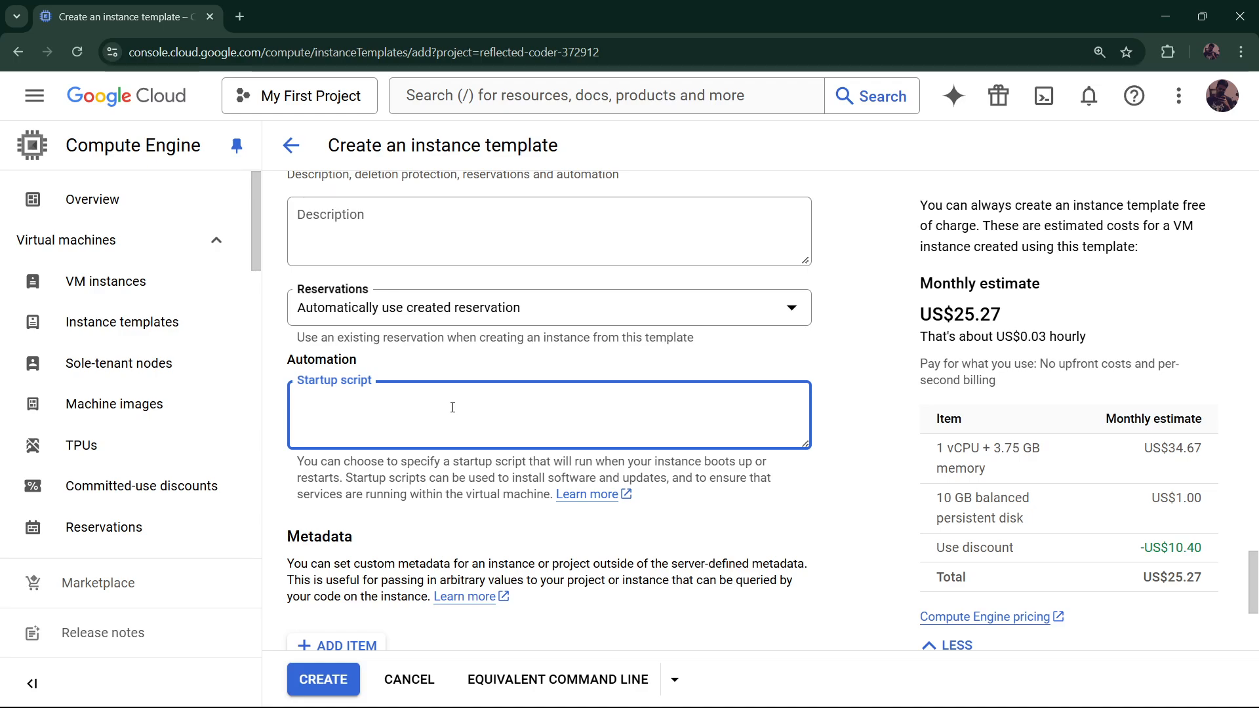
key(ctrl+v)
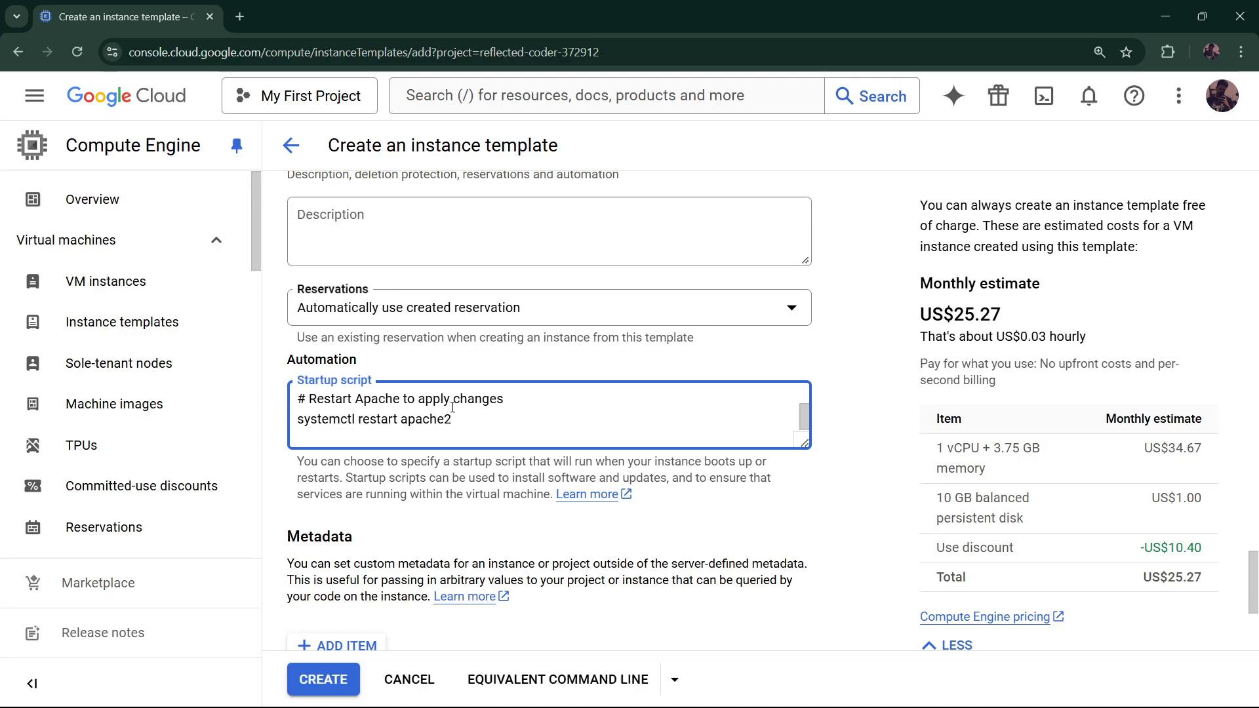
scroll(382, 408, up, 2)
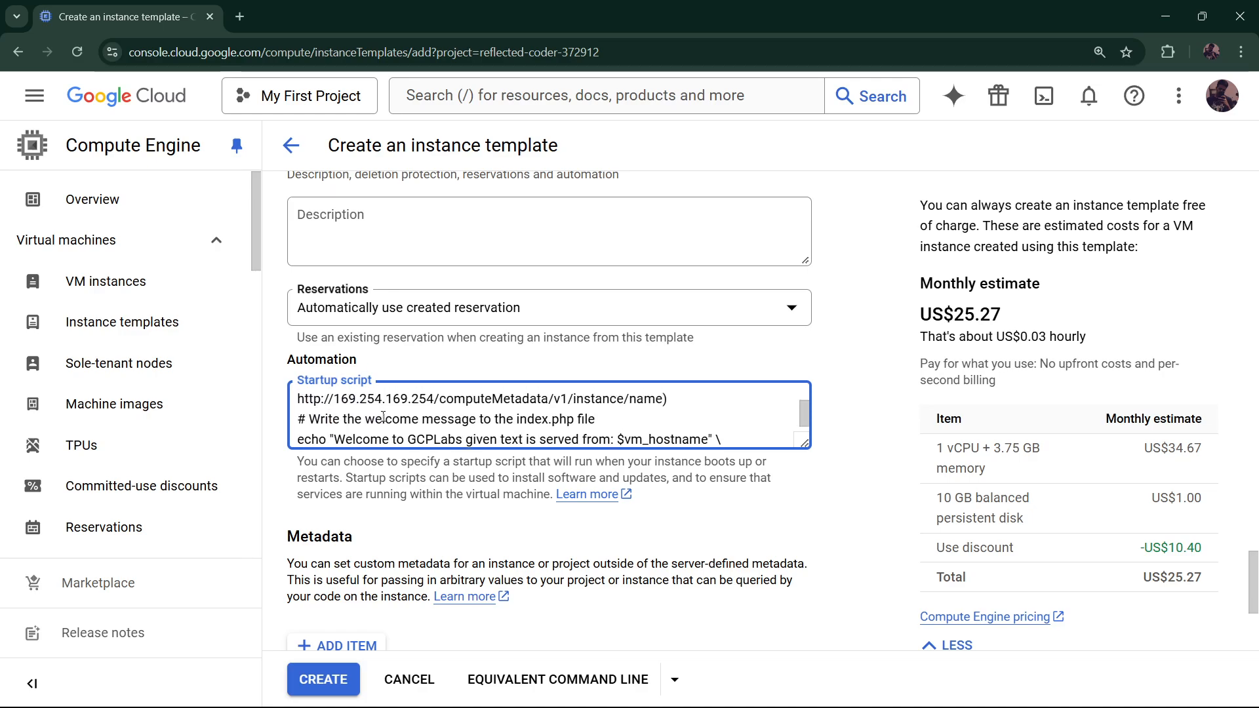
key(ctrl+a)
scroll(367, 420, down, 2)
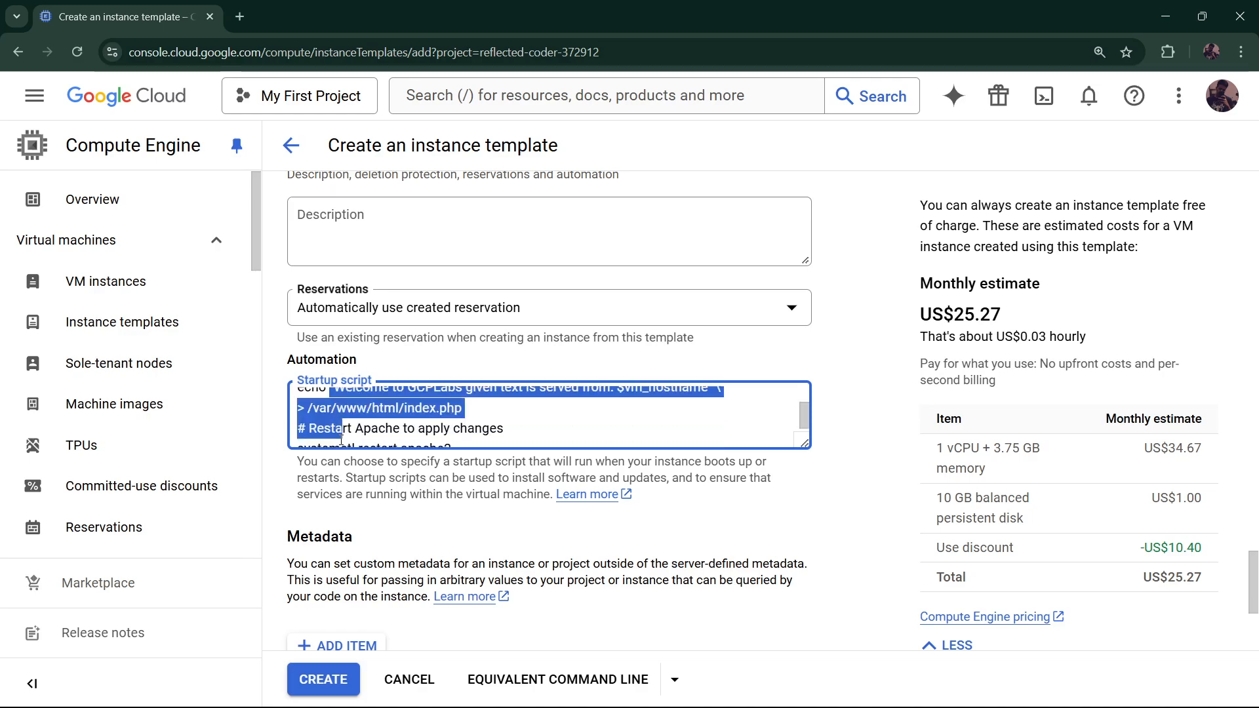
click(522, 420)
scroll(512, 420, up, 2)
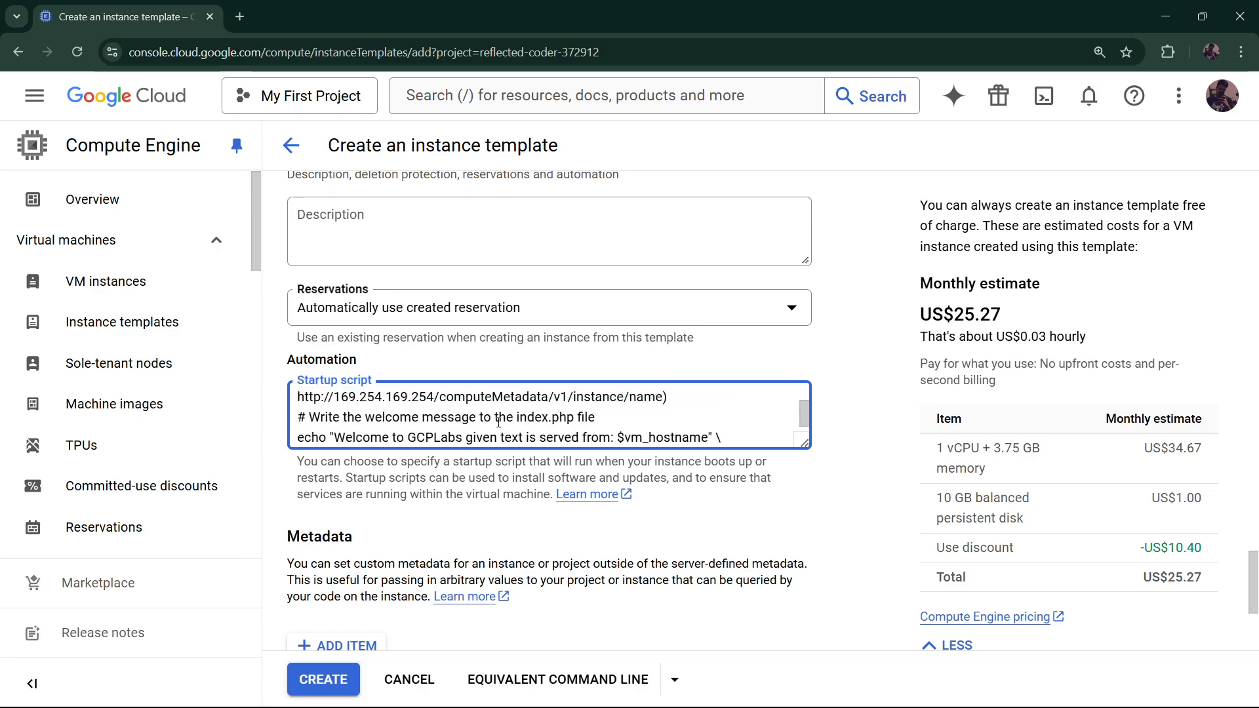
drag(391, 438, 514, 435)
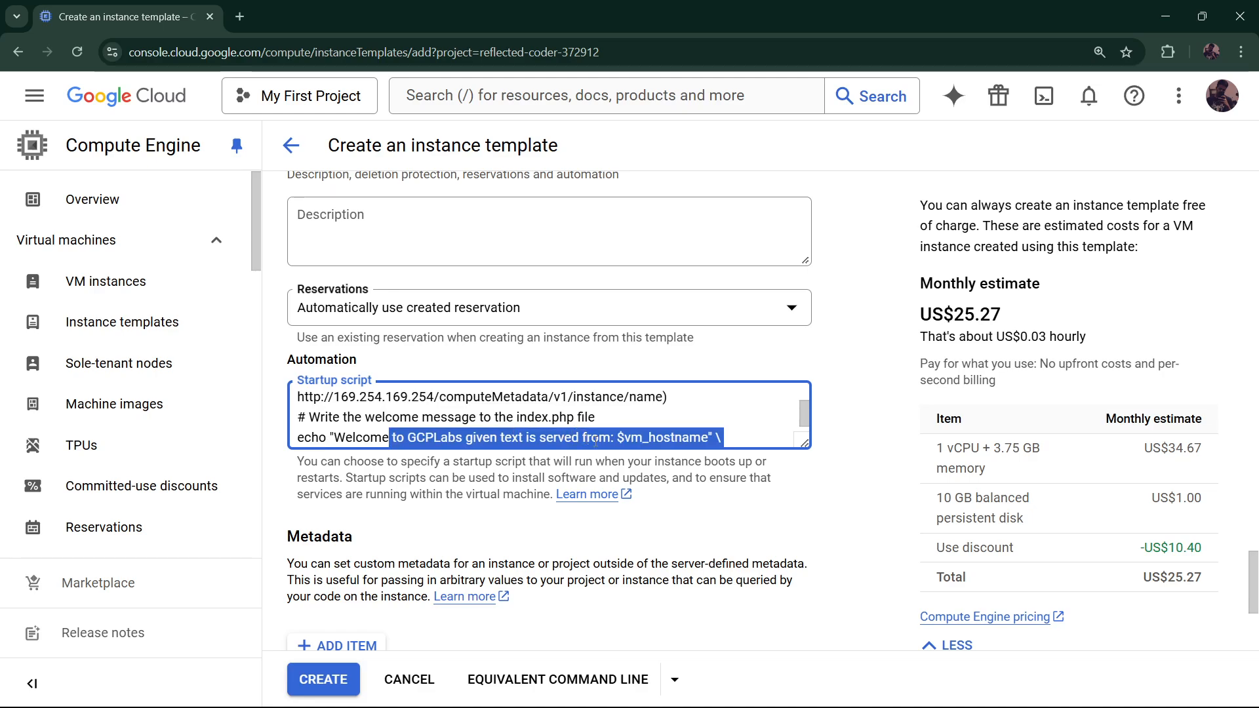
click(670, 498)
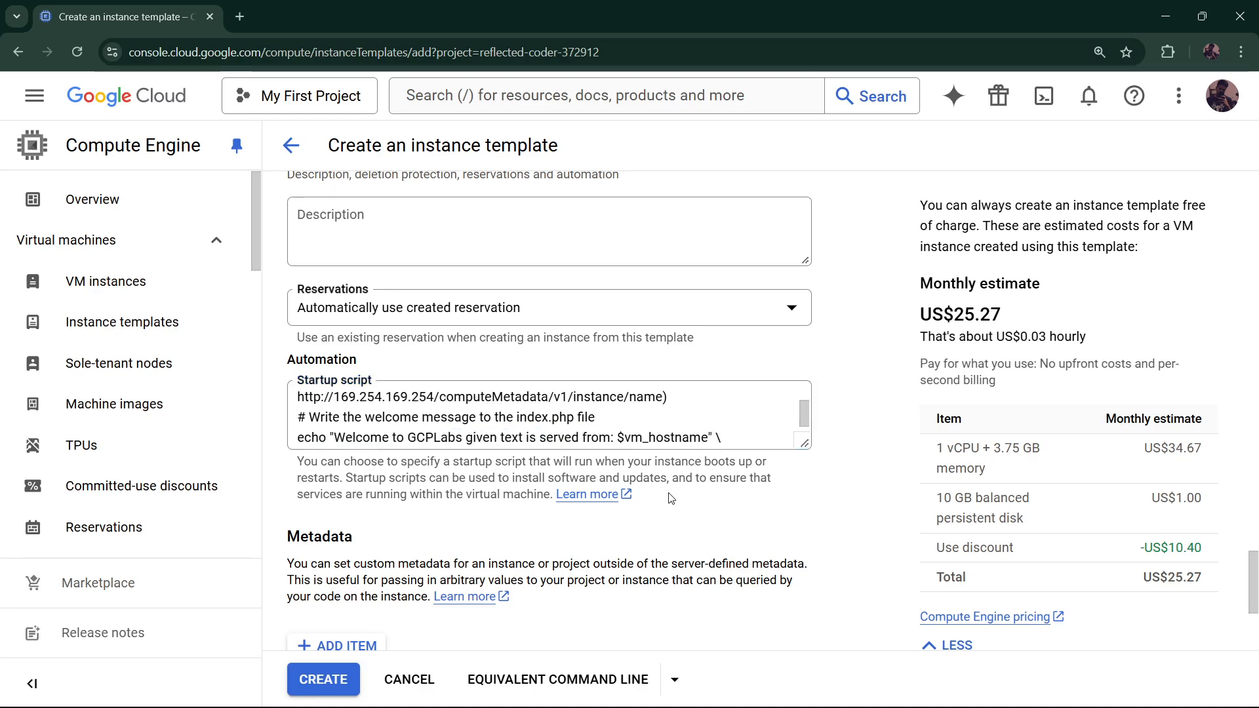
scroll(480, 414, down, 3)
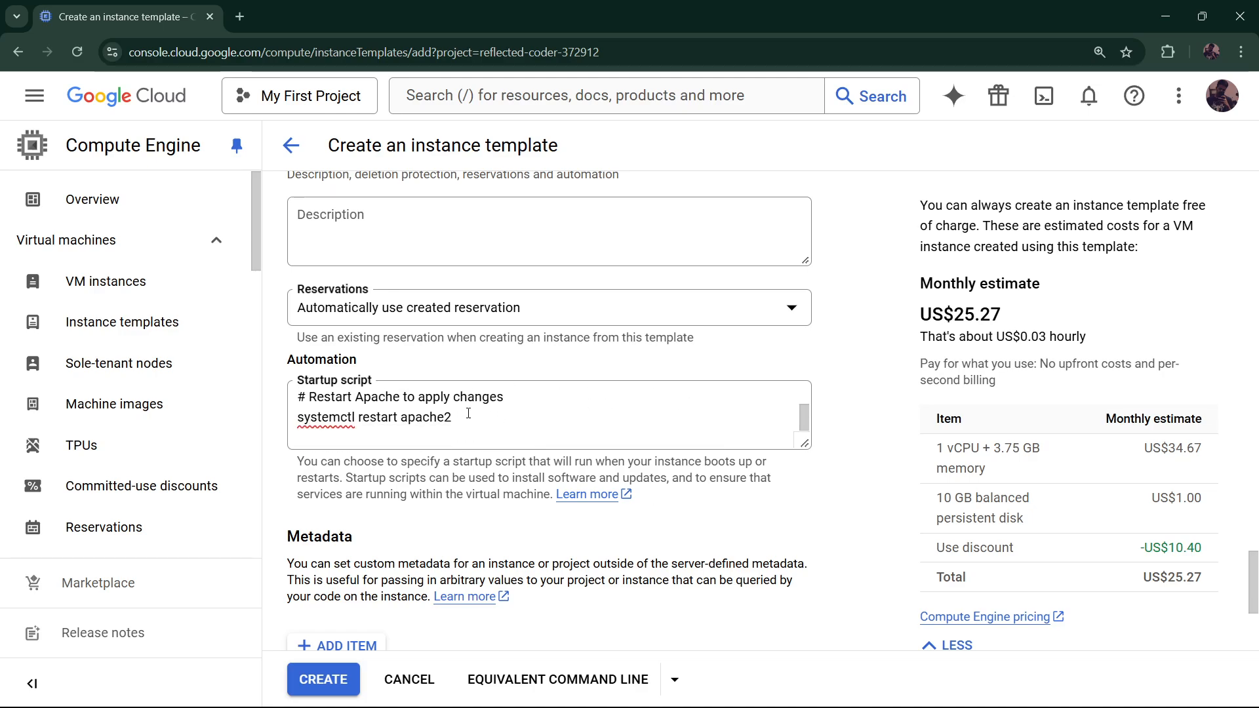
scroll(415, 496, down, 4)
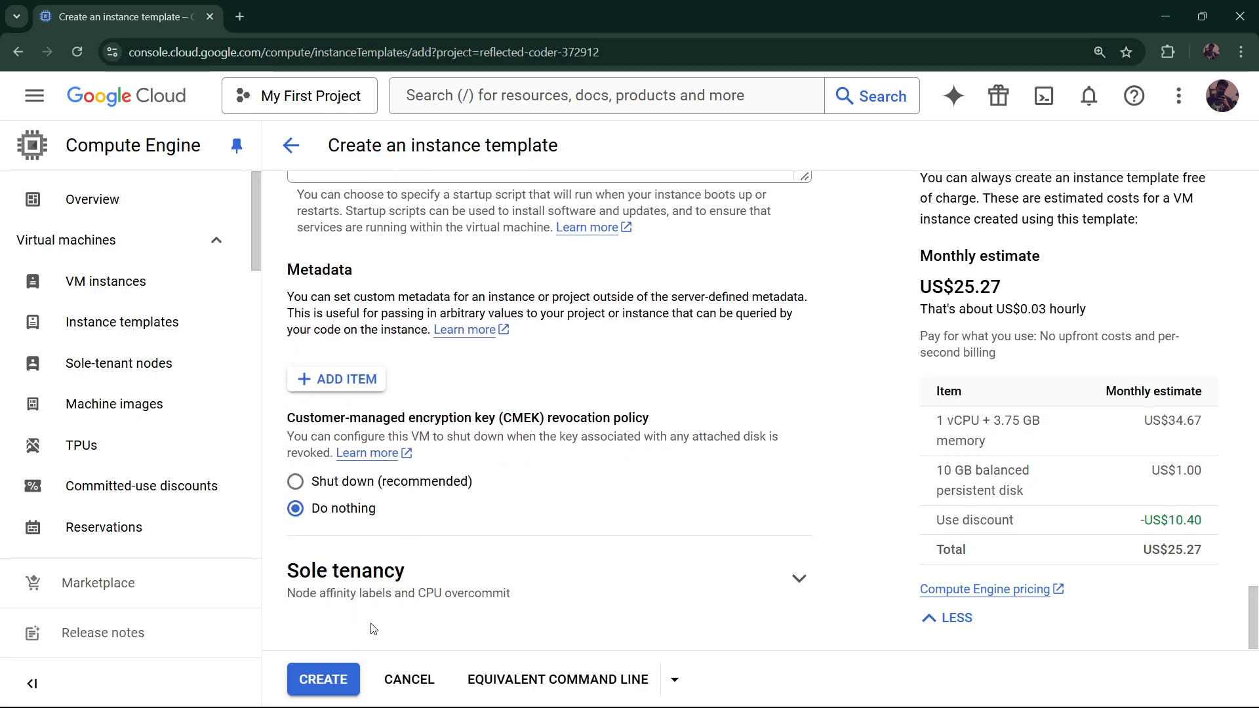
Create instance-template (n1-standard-1), then go to the empty Instance groups page
click(323, 678)
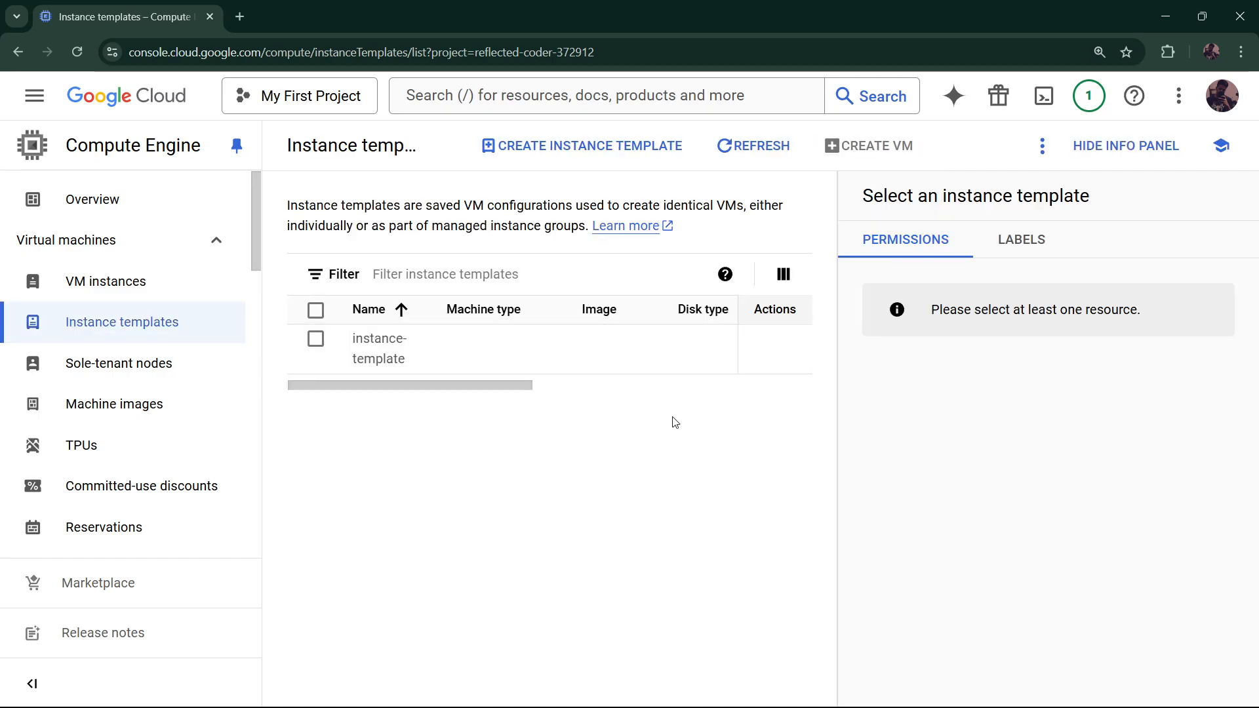
drag(461, 385, 354, 366)
scroll(120, 522, down, 6)
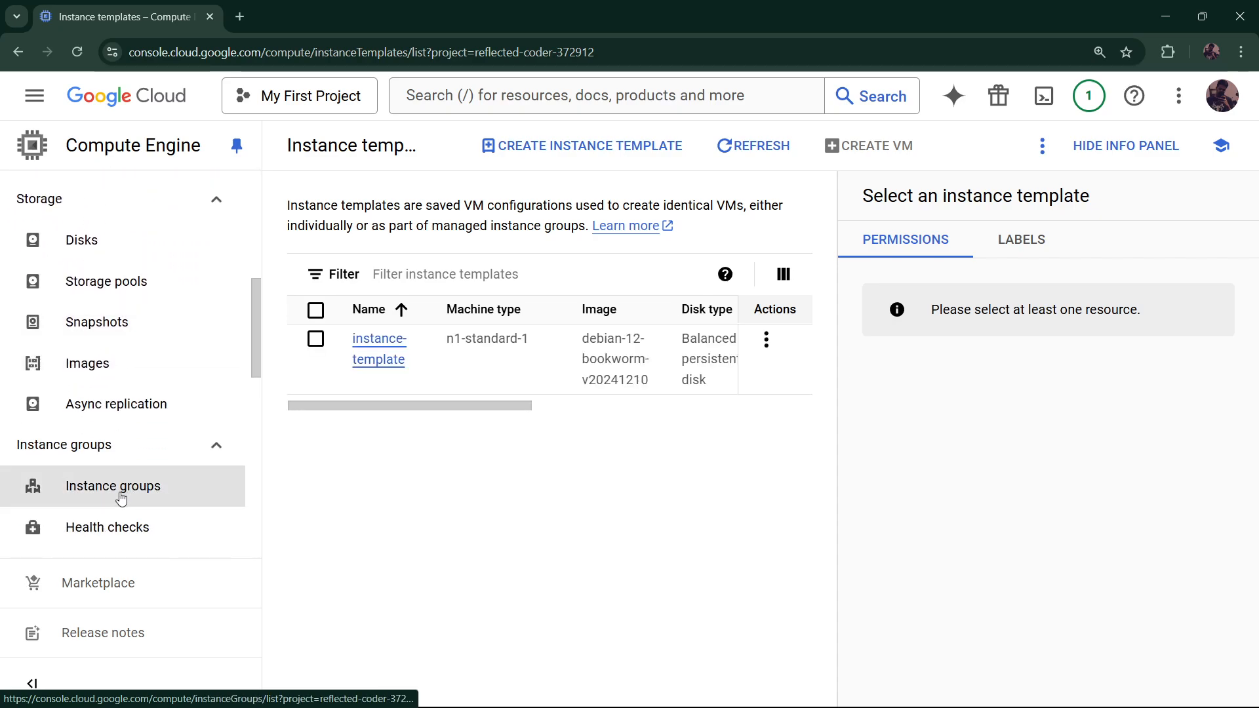
click(766, 339)
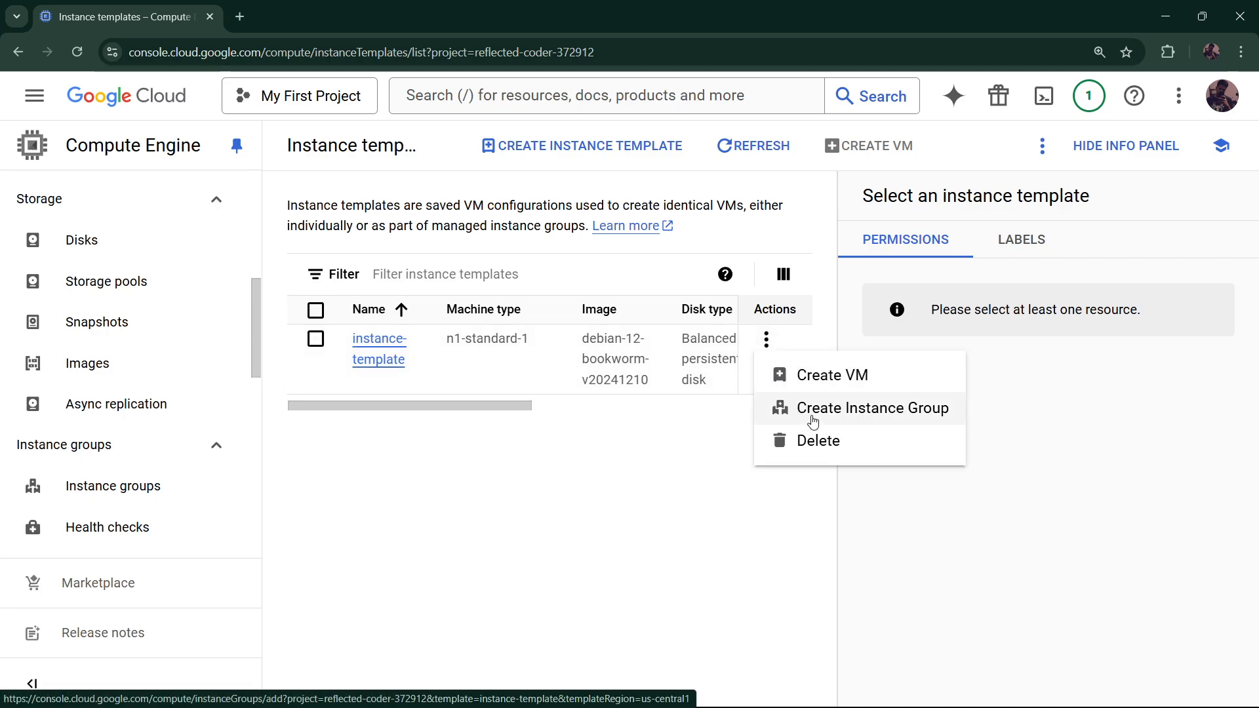
click(125, 493)
click(124, 493)
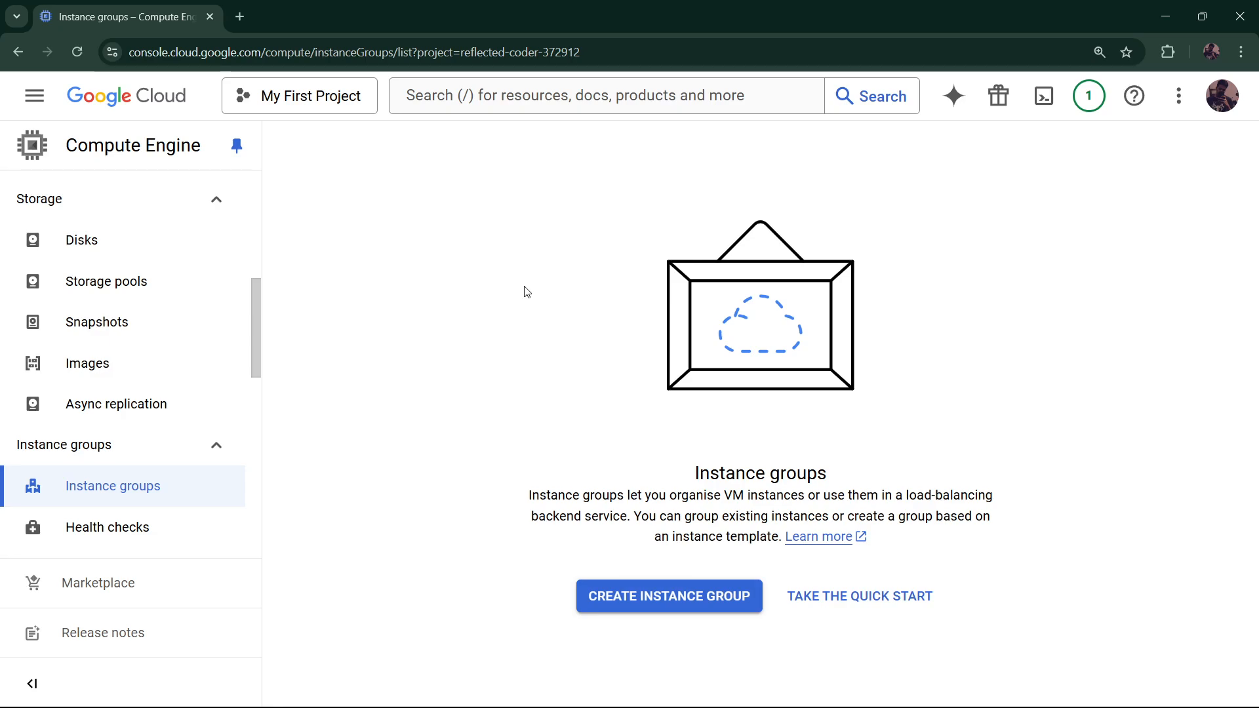
Start a new instance group named instance-group based on instance-template
click(653, 607)
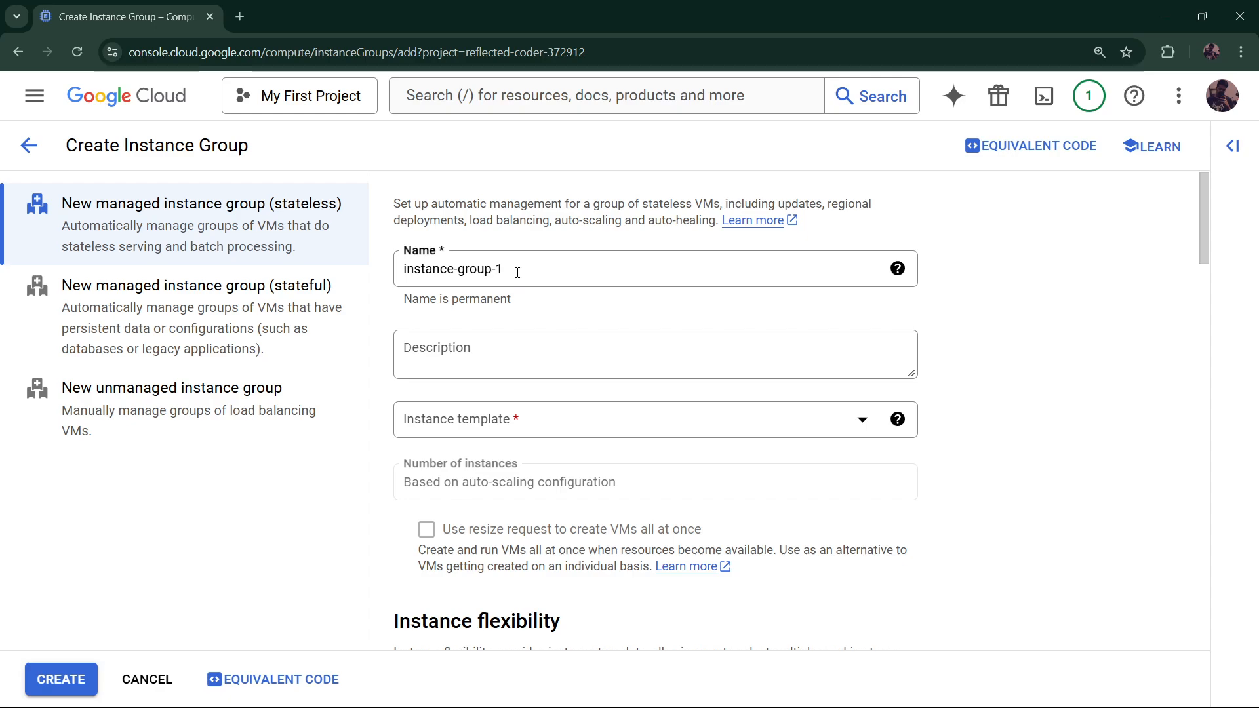
double_click(517, 269)
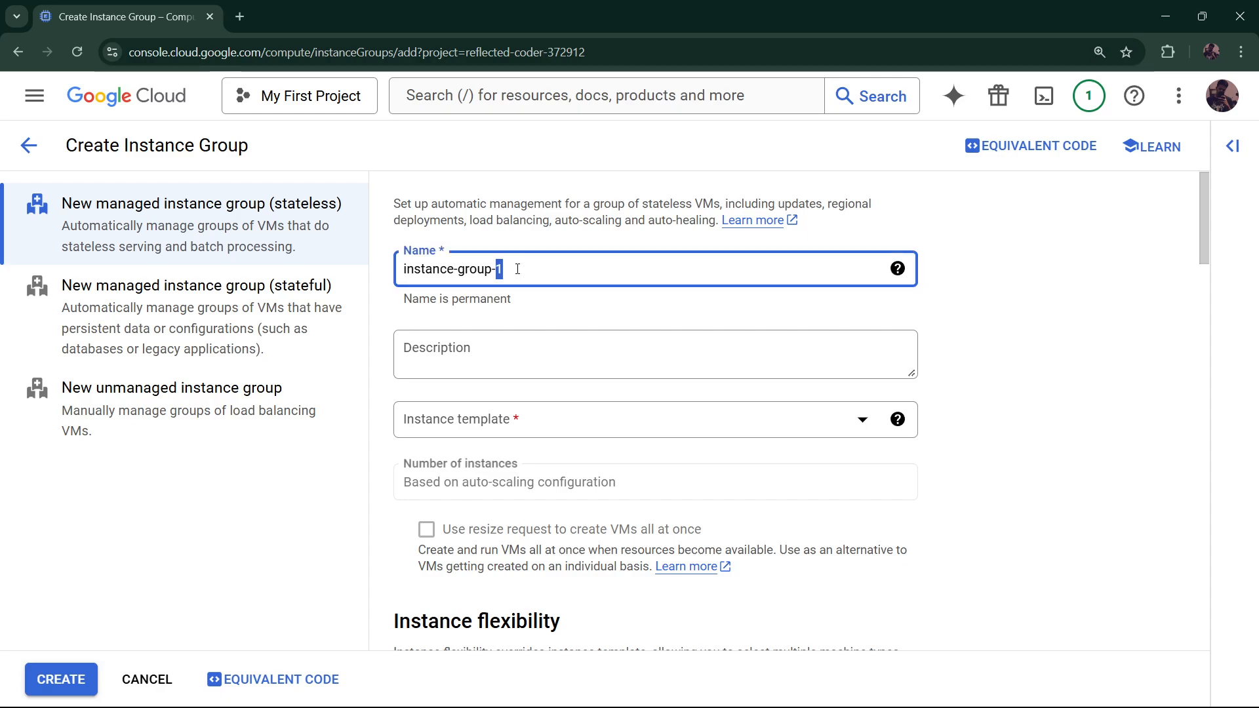
key(BackSpace)
click(516, 427)
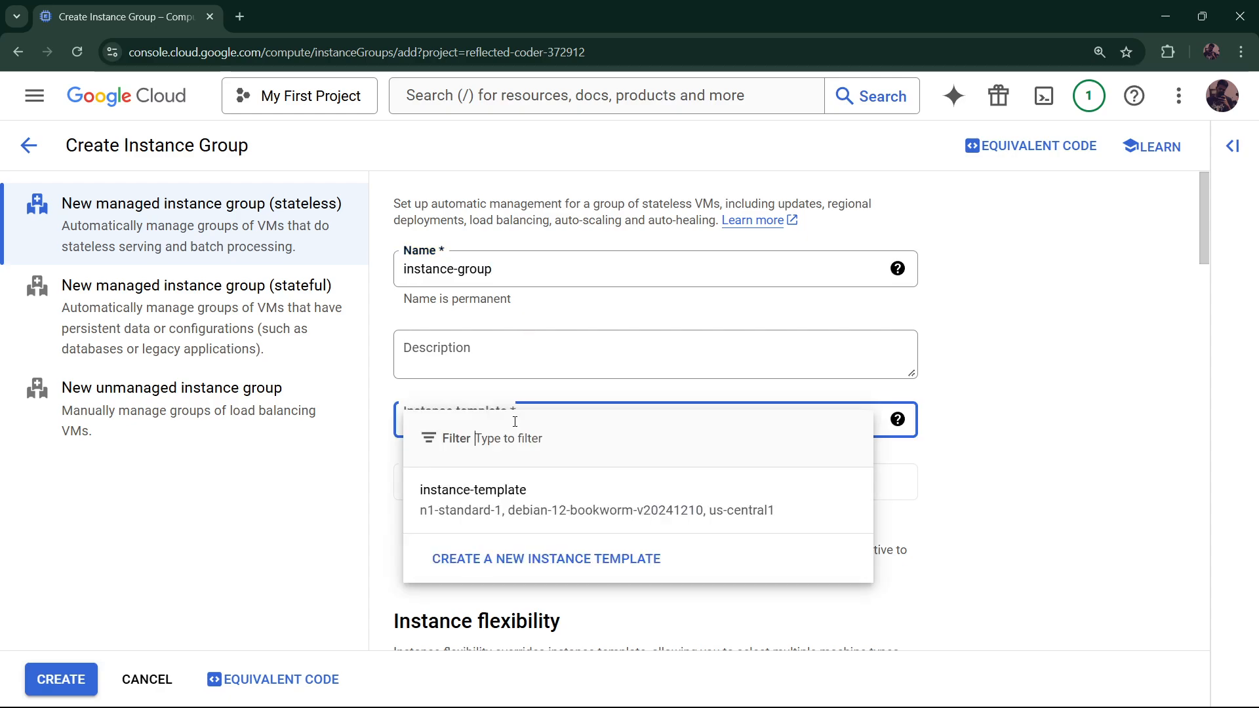
click(631, 514)
Place the group in single zone us-central1-a in us-central1 (Iowa)
scroll(622, 492, down, 1)
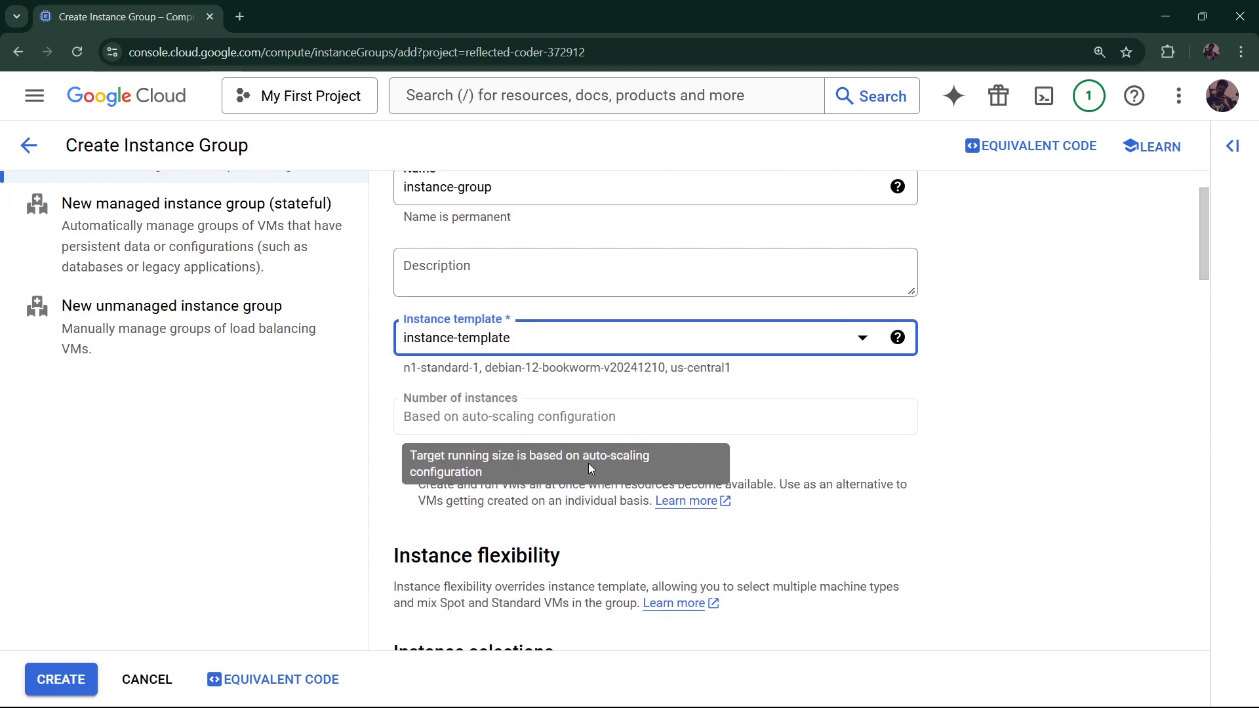
scroll(659, 409, down, 1)
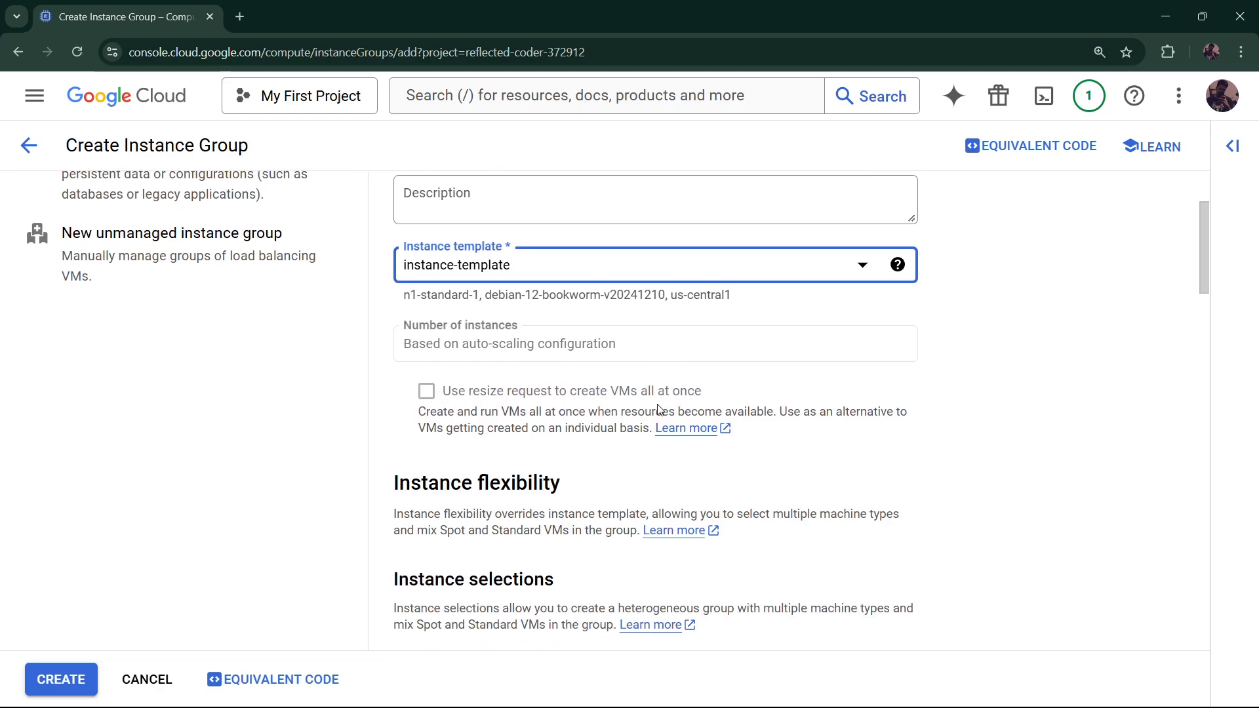
scroll(659, 409, down, 1)
scroll(659, 409, down, 1)
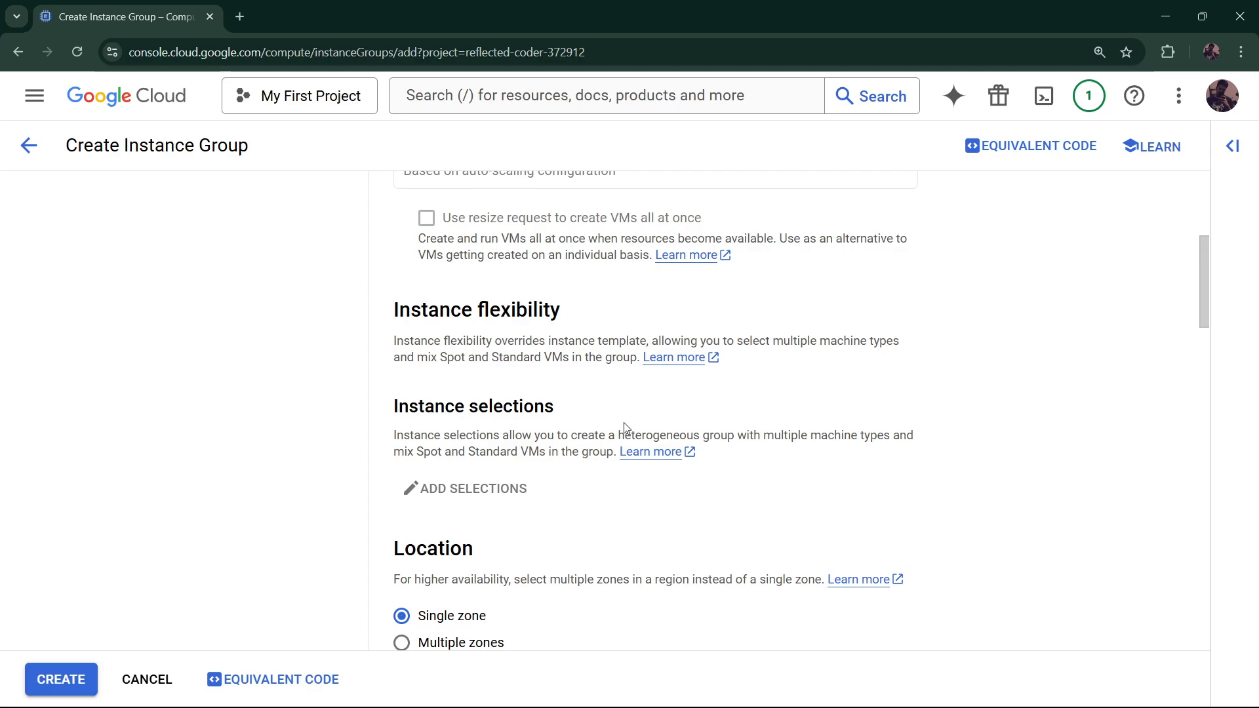
scroll(626, 427, down, 1)
scroll(626, 427, down, 1)
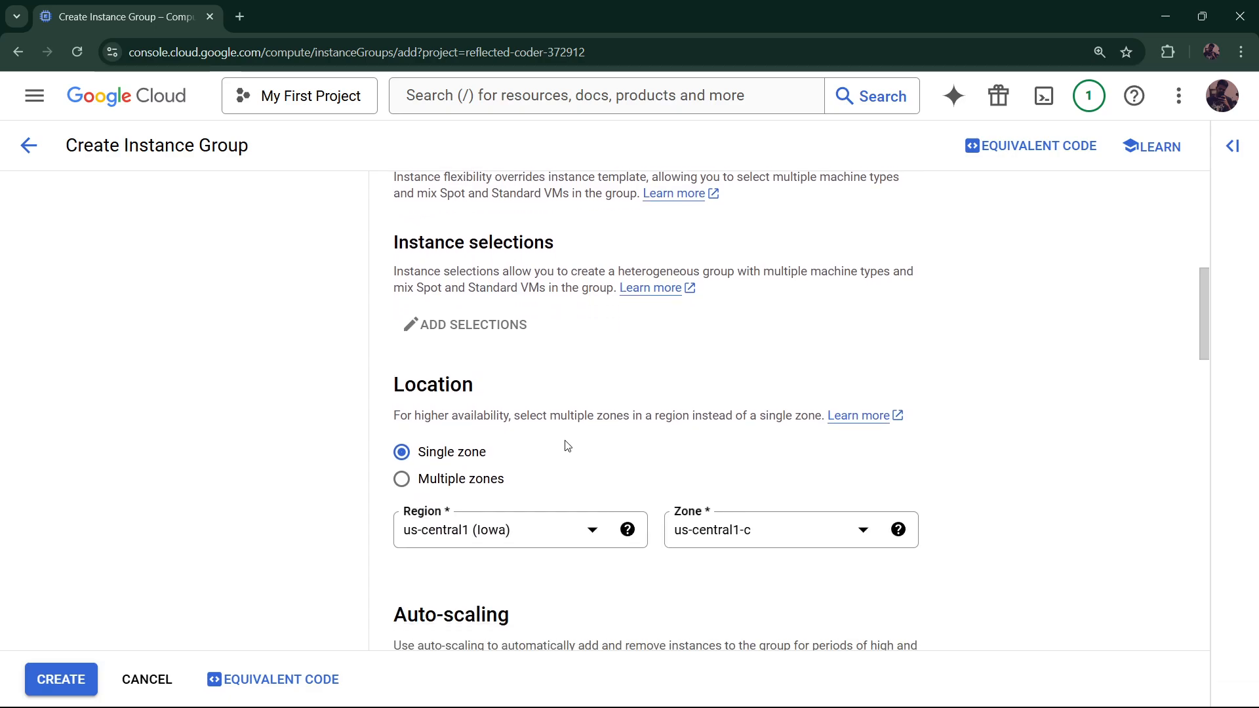
scroll(568, 446, down, 1)
click(740, 453)
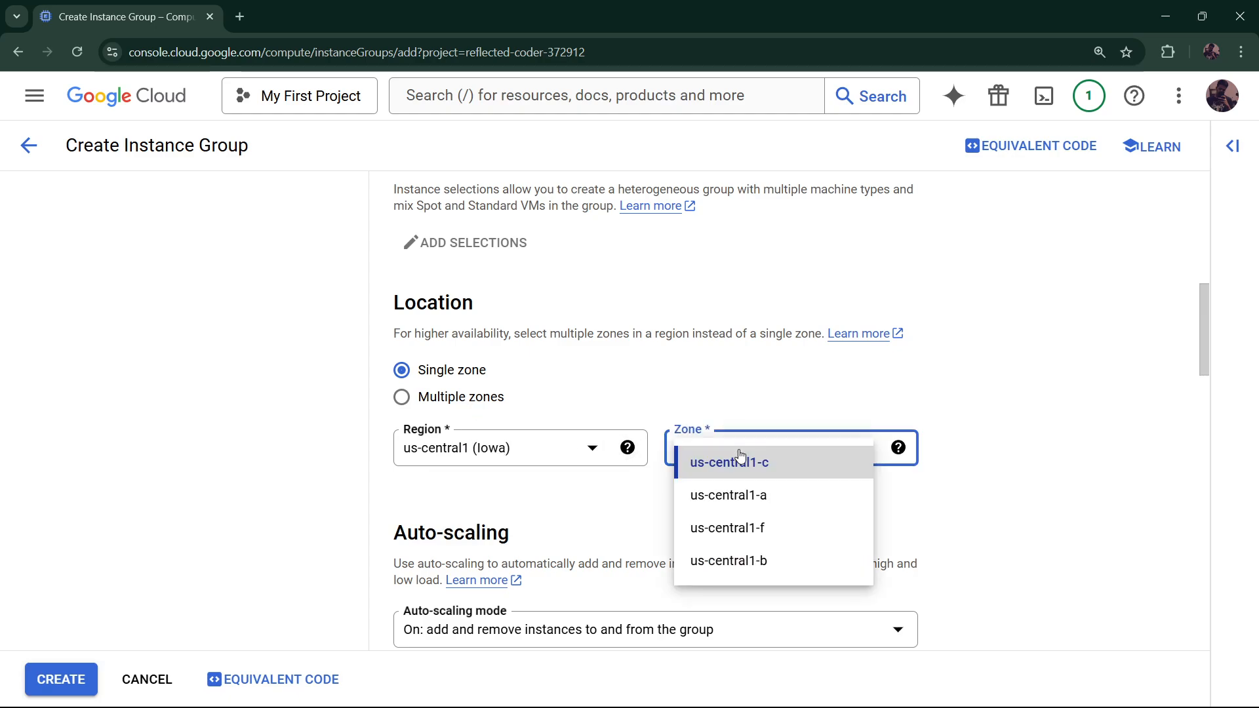
click(763, 500)
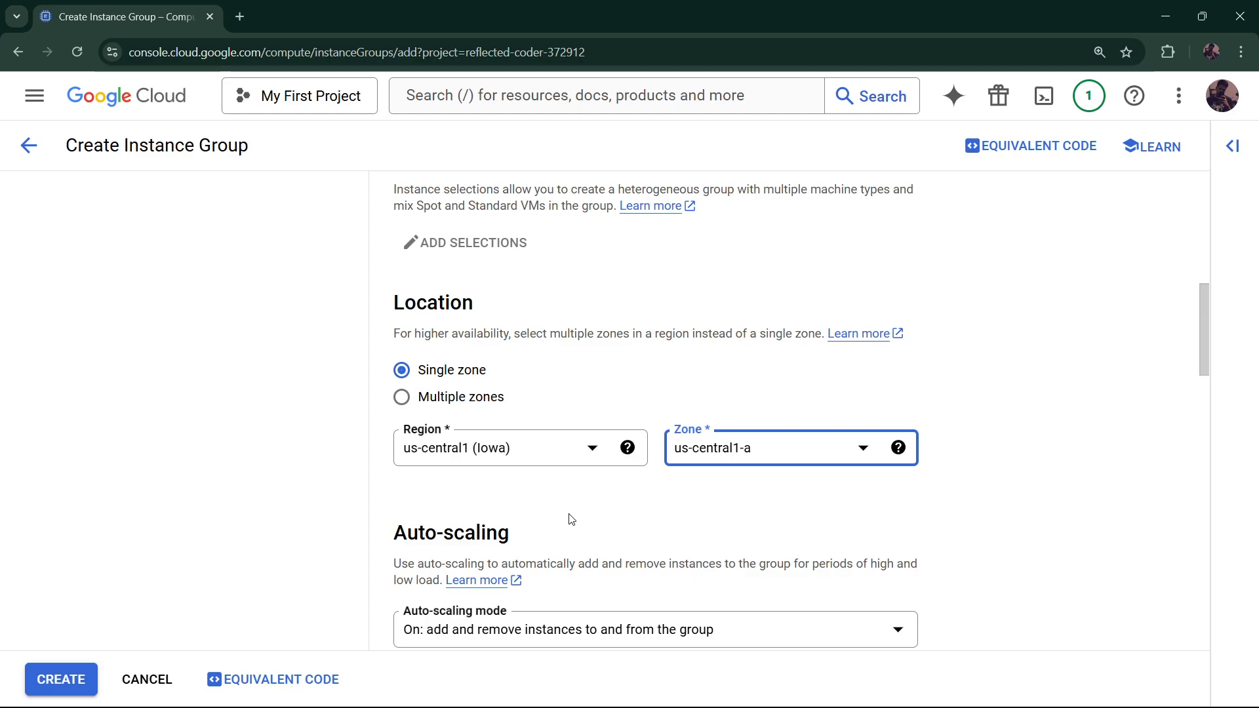
scroll(568, 517, down, 1)
Set the autoscaling maximum number of instances to 2
scroll(560, 510, down, 1)
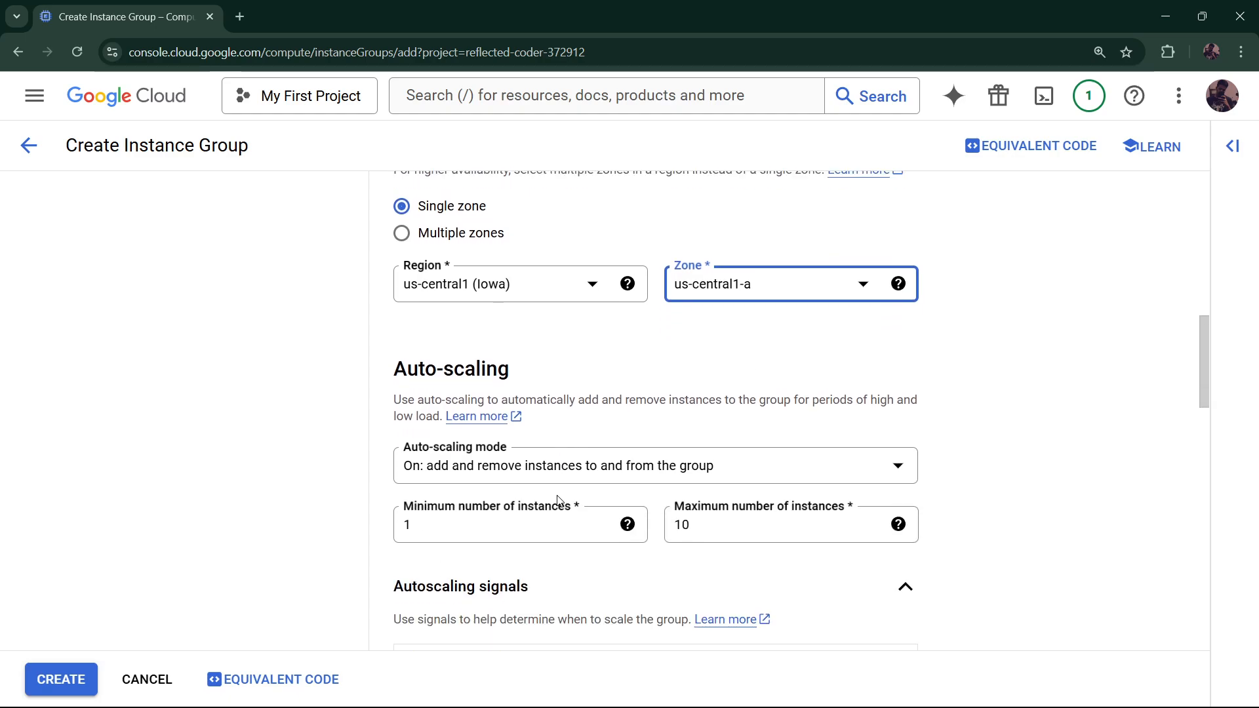
scroll(656, 486, down, 1)
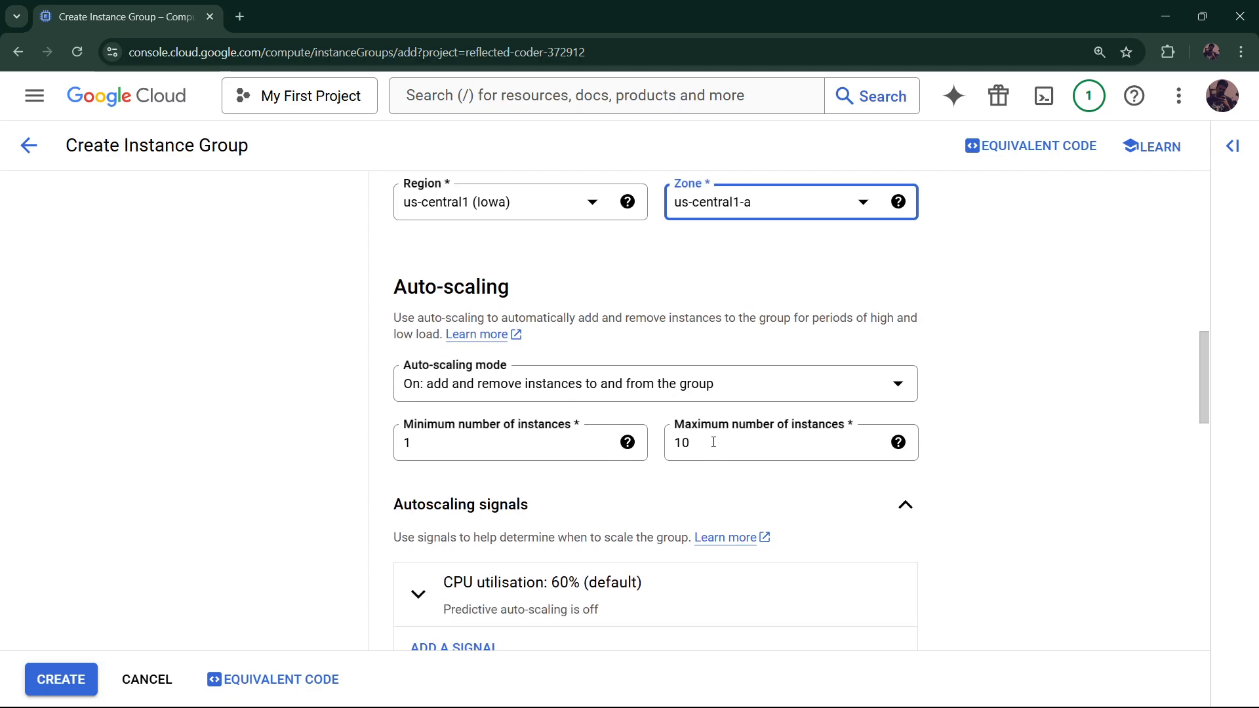
drag(714, 442, 669, 446)
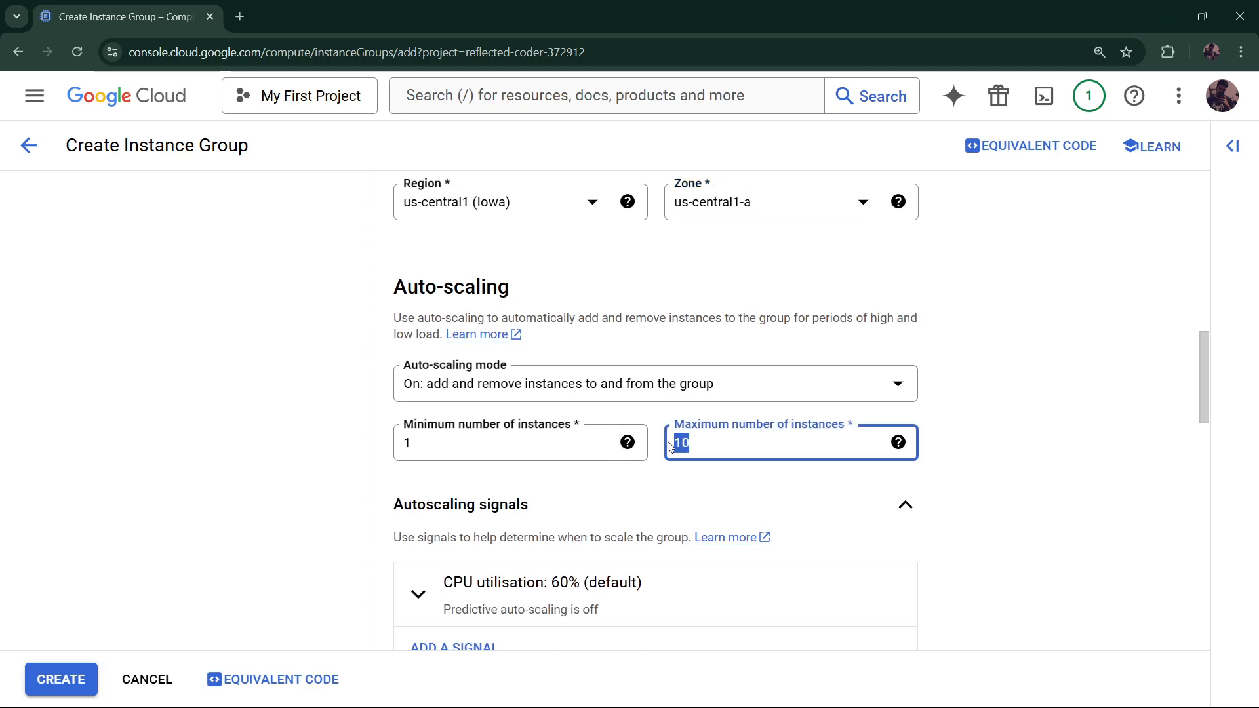
text(2)
scroll(936, 529, down, 2)
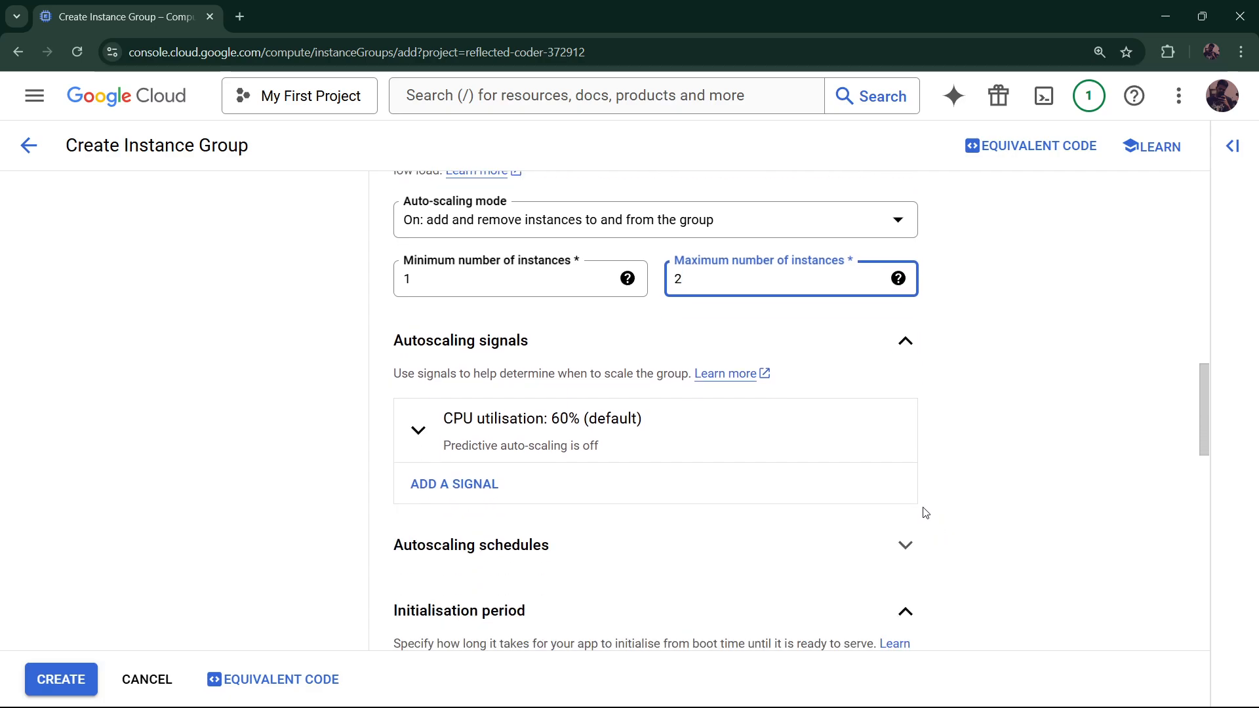
Raise the CPU utilisation signal's target to 80%
click(531, 431)
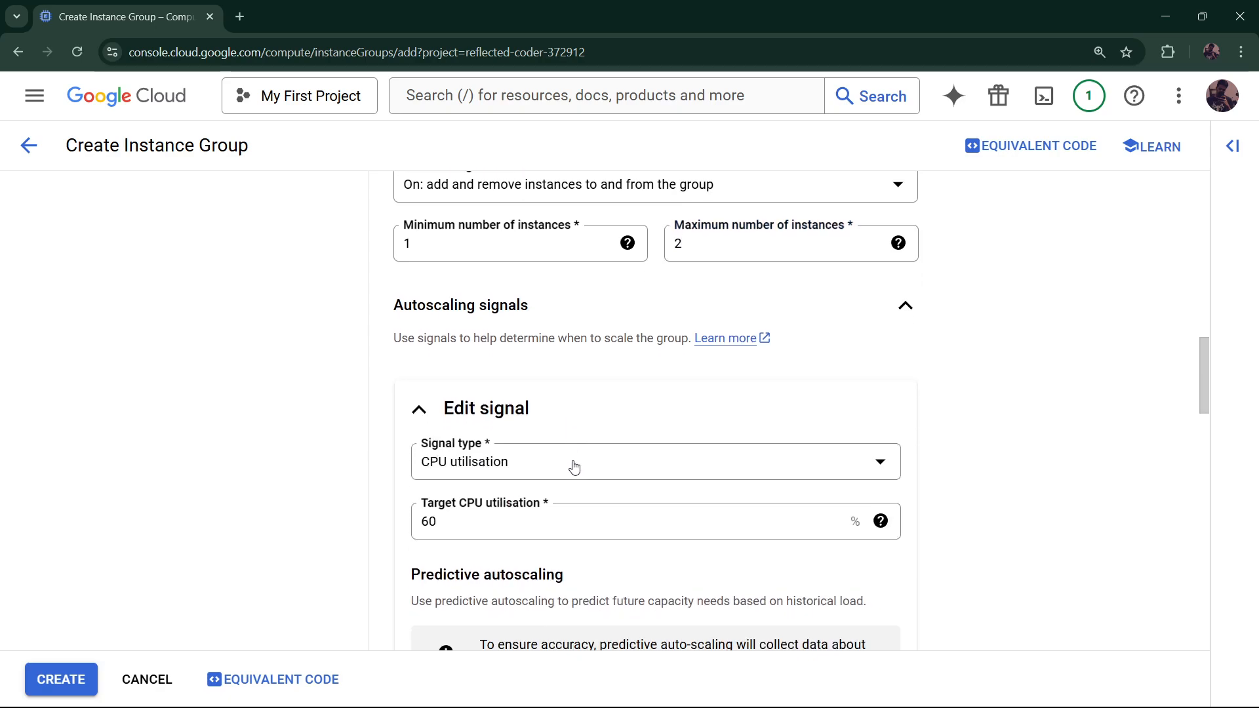
scroll(575, 466, down, 2)
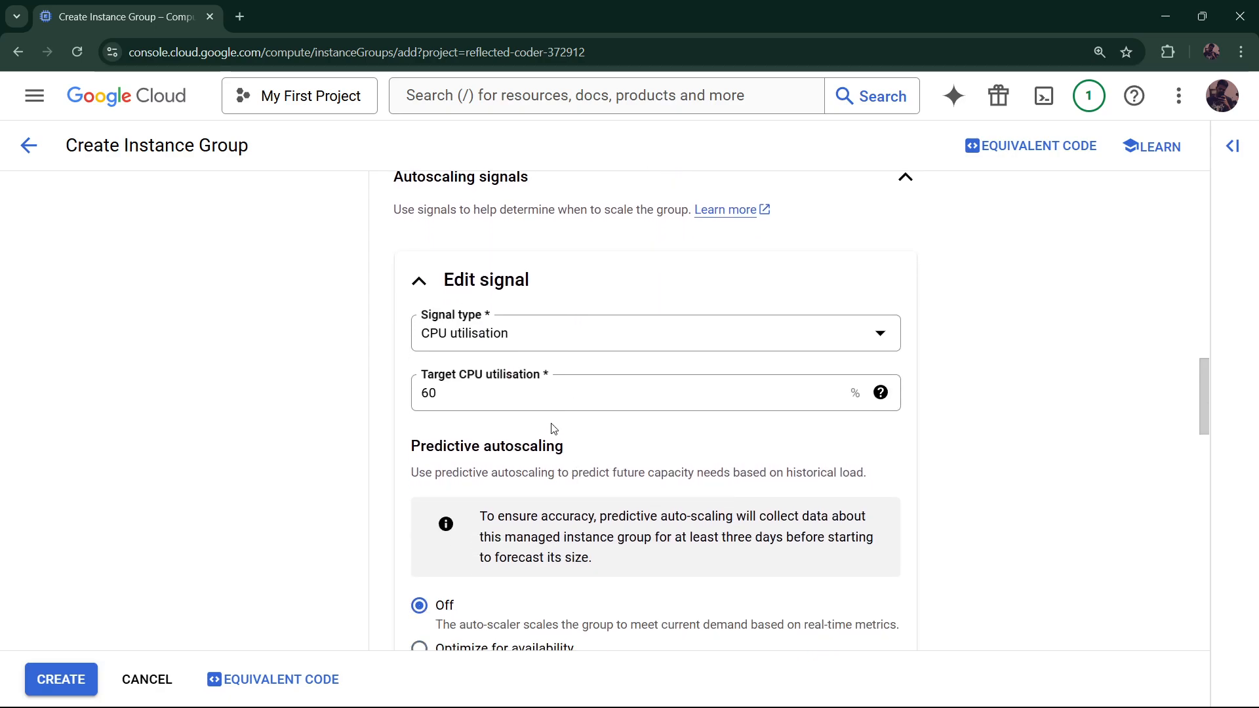
double_click(483, 397)
text(8)
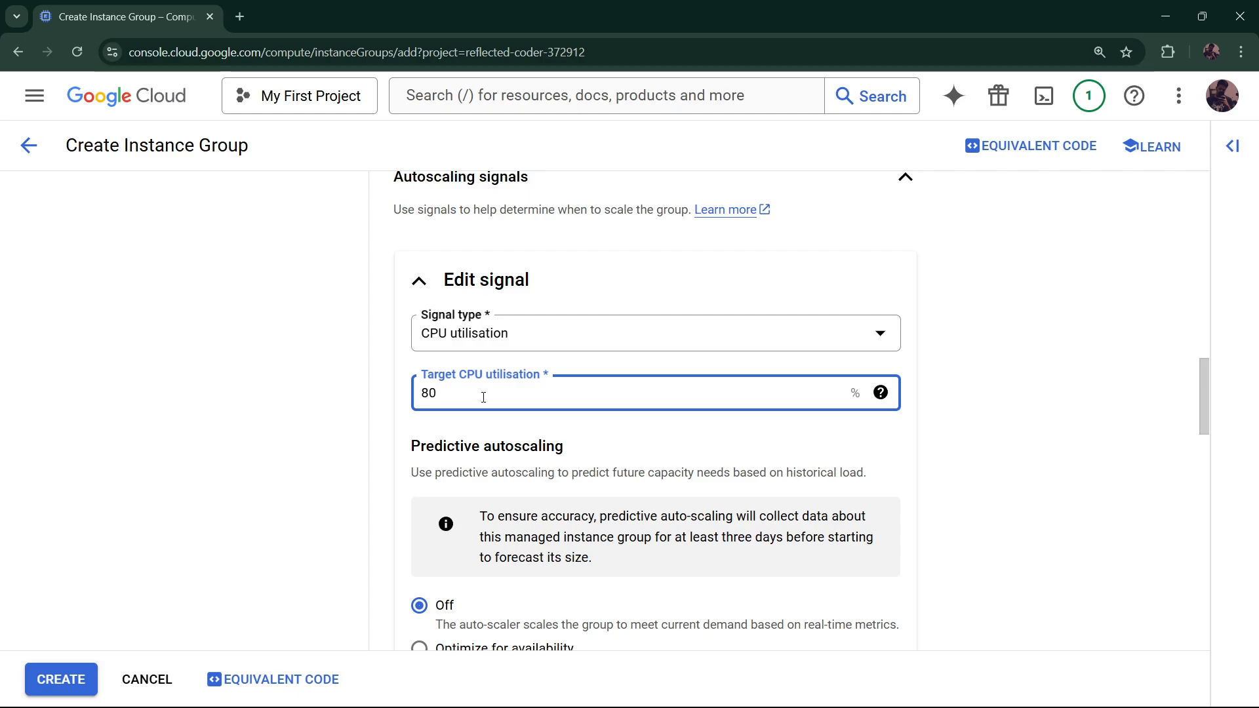
scroll(484, 397, down, 1)
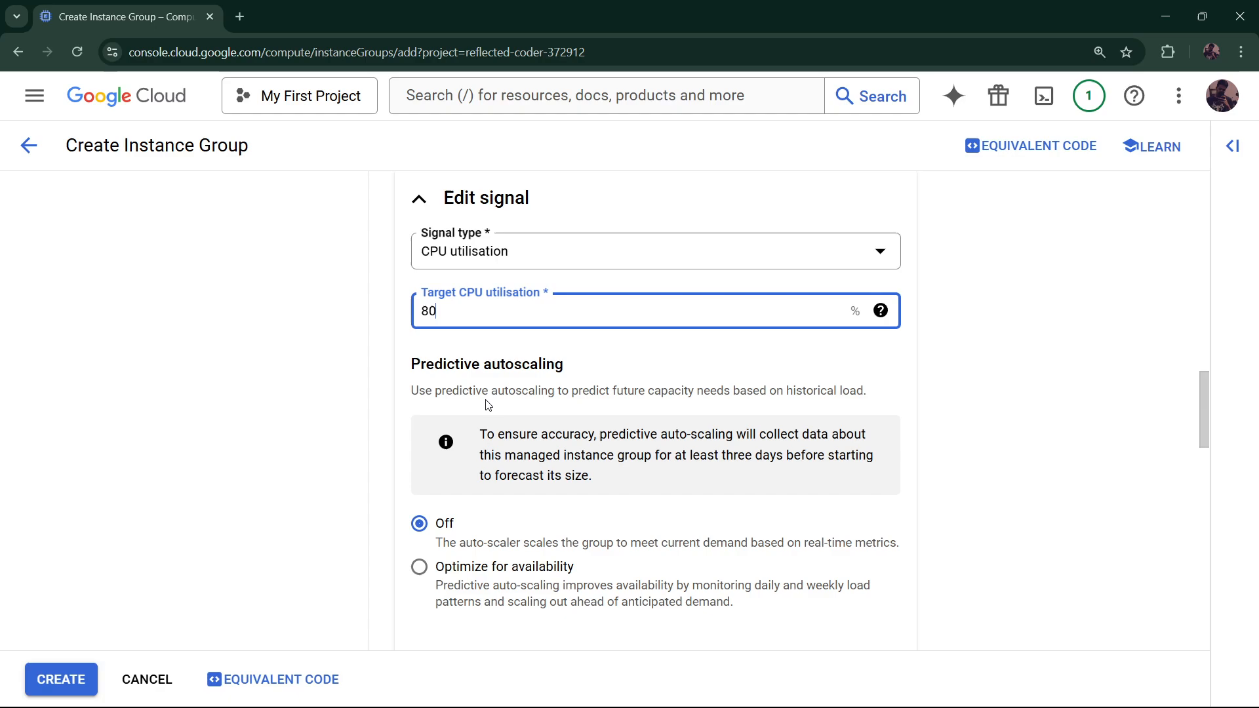
scroll(488, 405, down, 7)
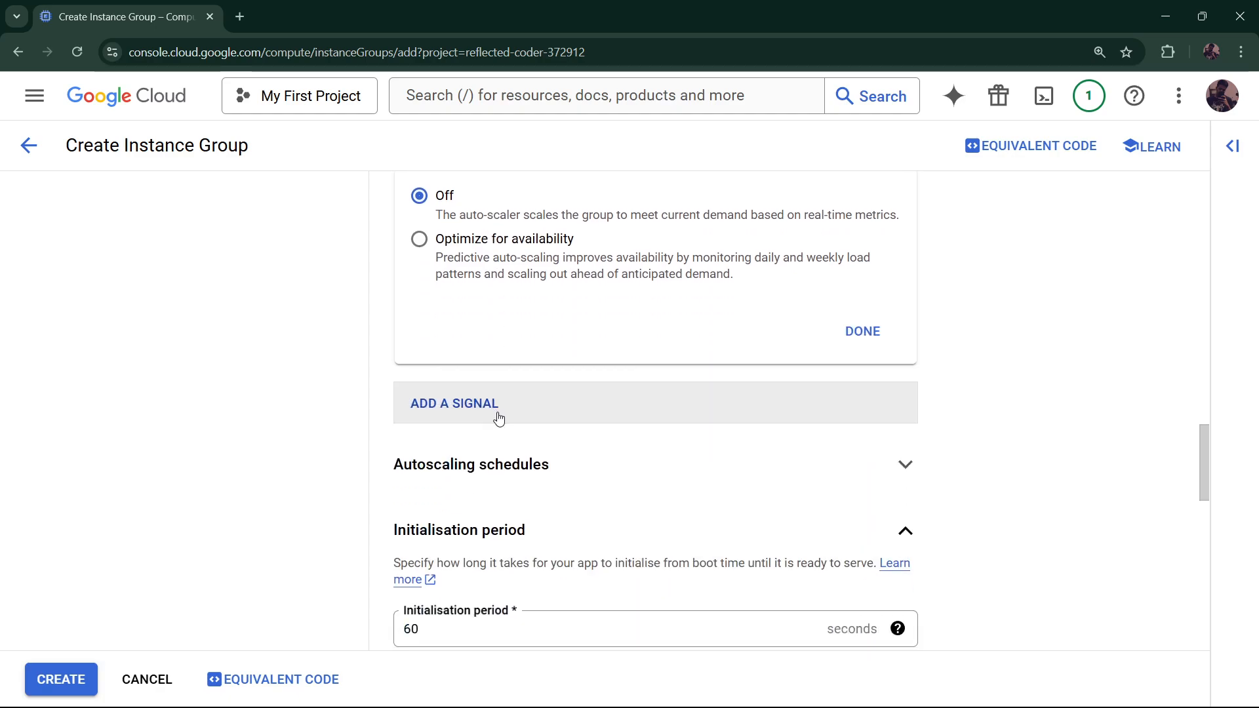
scroll(507, 420, down, 10)
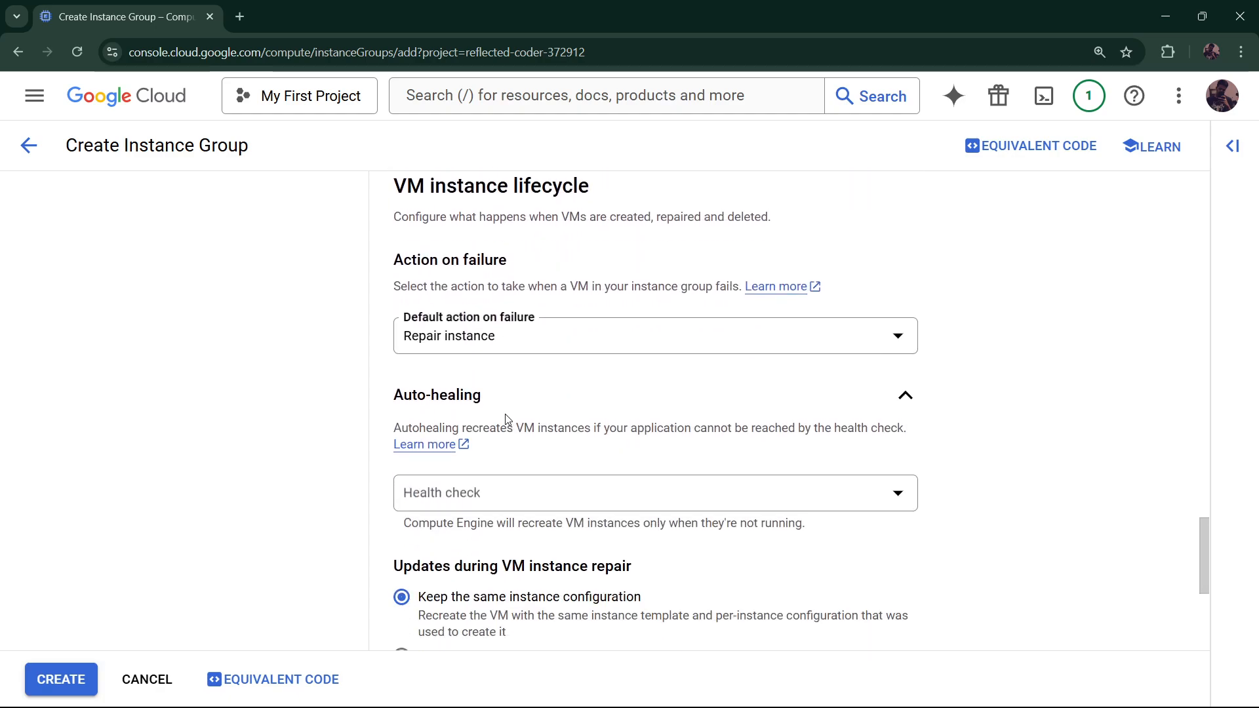
Create instance-group and go to the VPC firewall rules page
click(80, 682)
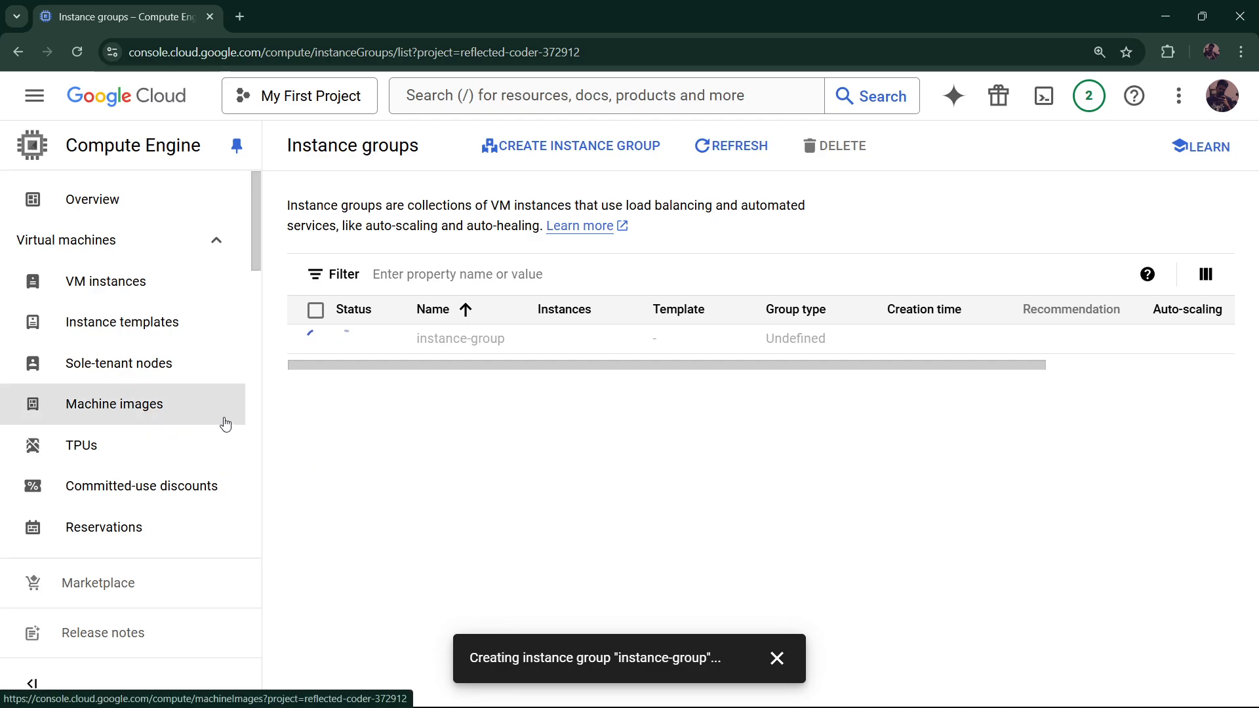
click(35, 107)
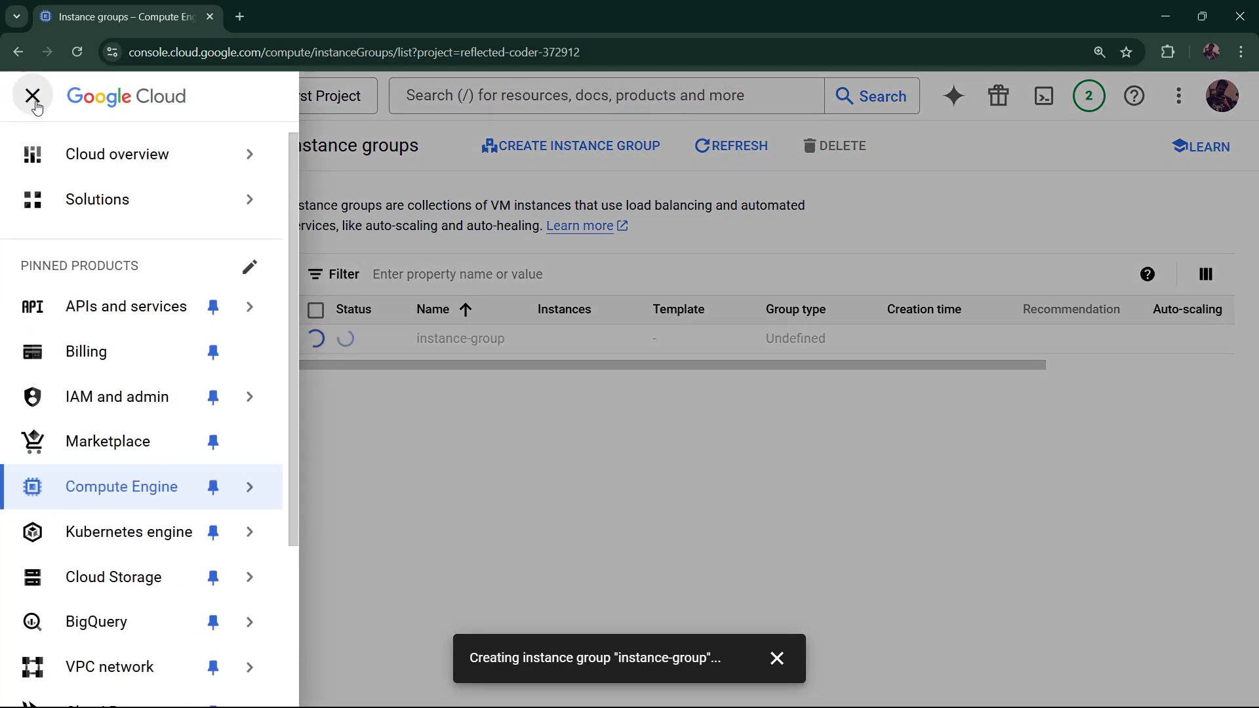
scroll(131, 497, down, 3)
mouse_move(139, 443)
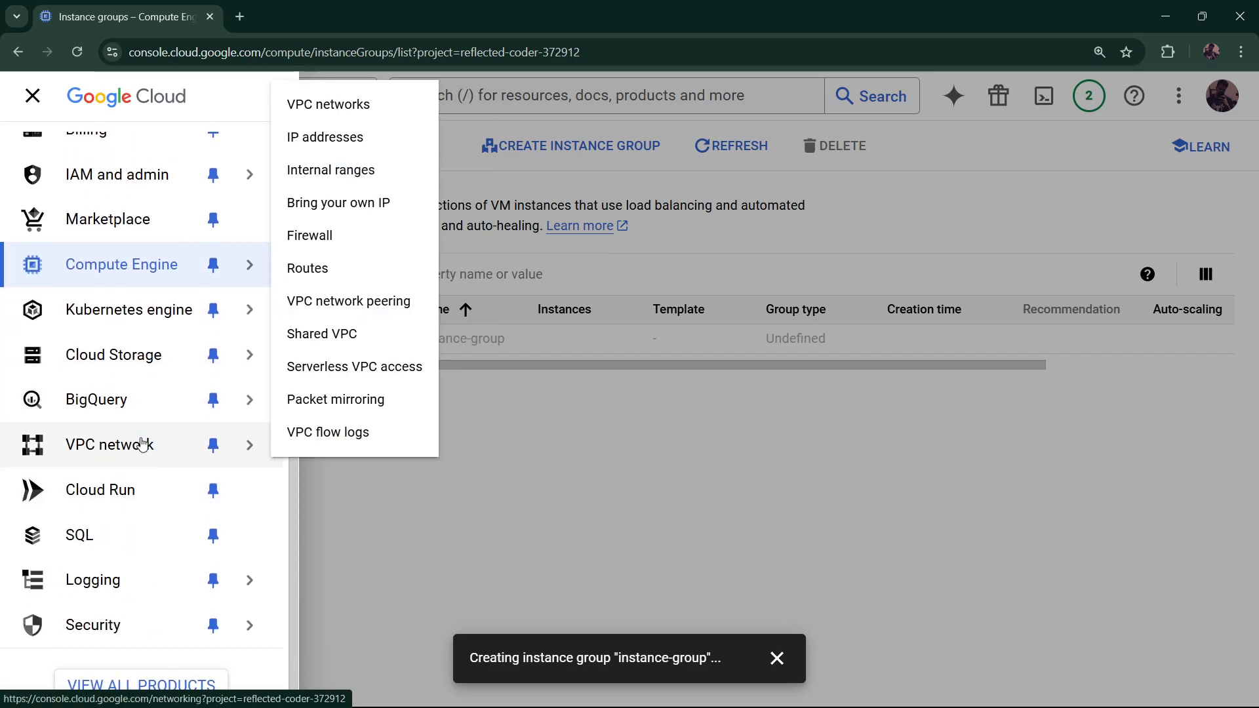
click(354, 250)
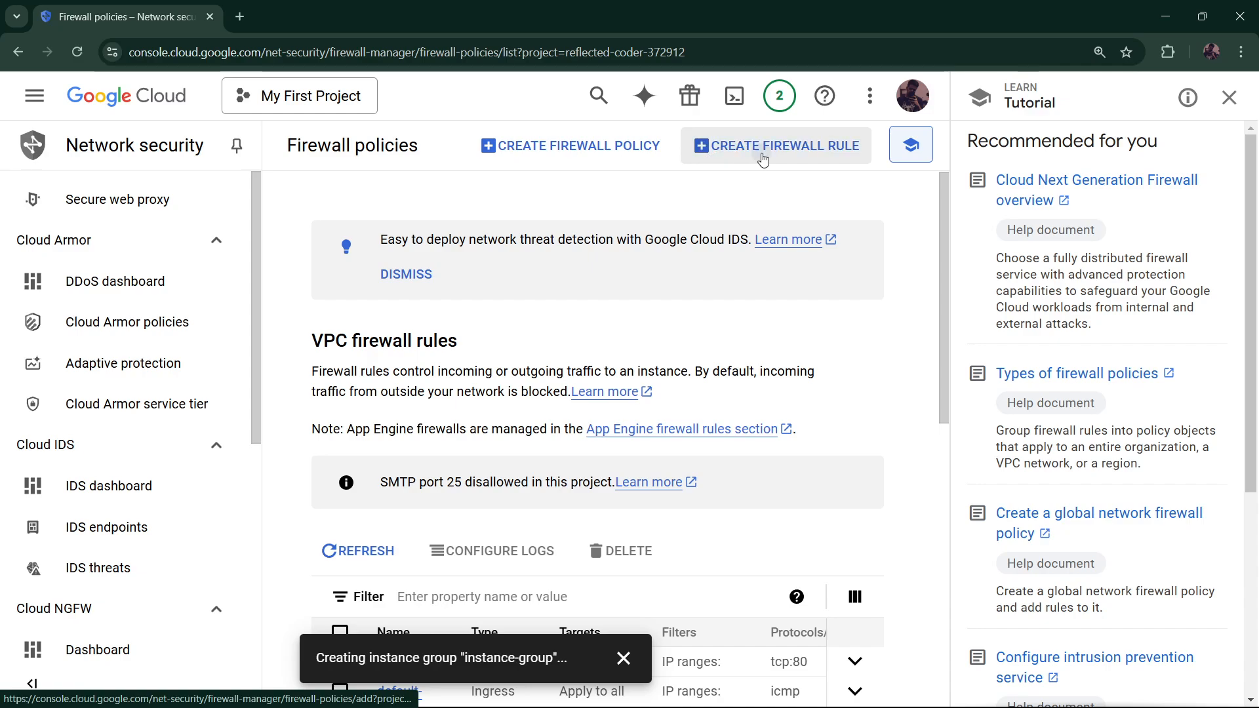
Start firewall rule http-allow-1 targeting all instances in the network
click(702, 159)
click(432, 278)
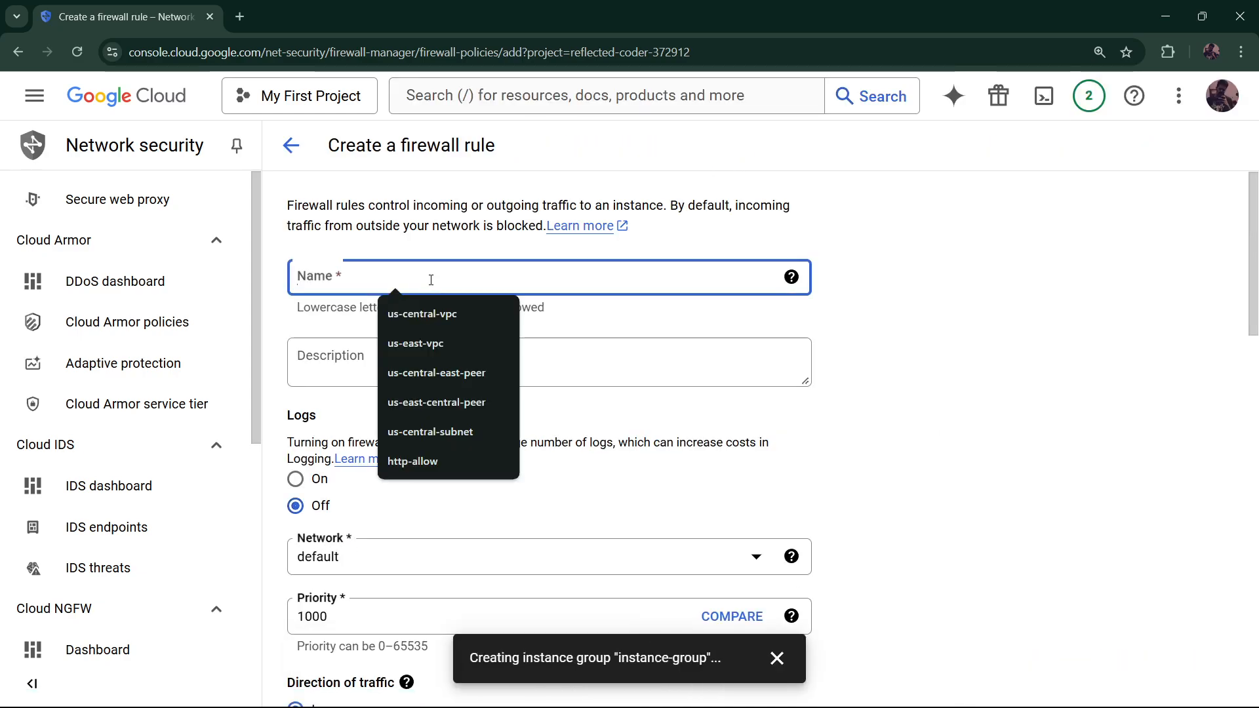
text(htt)
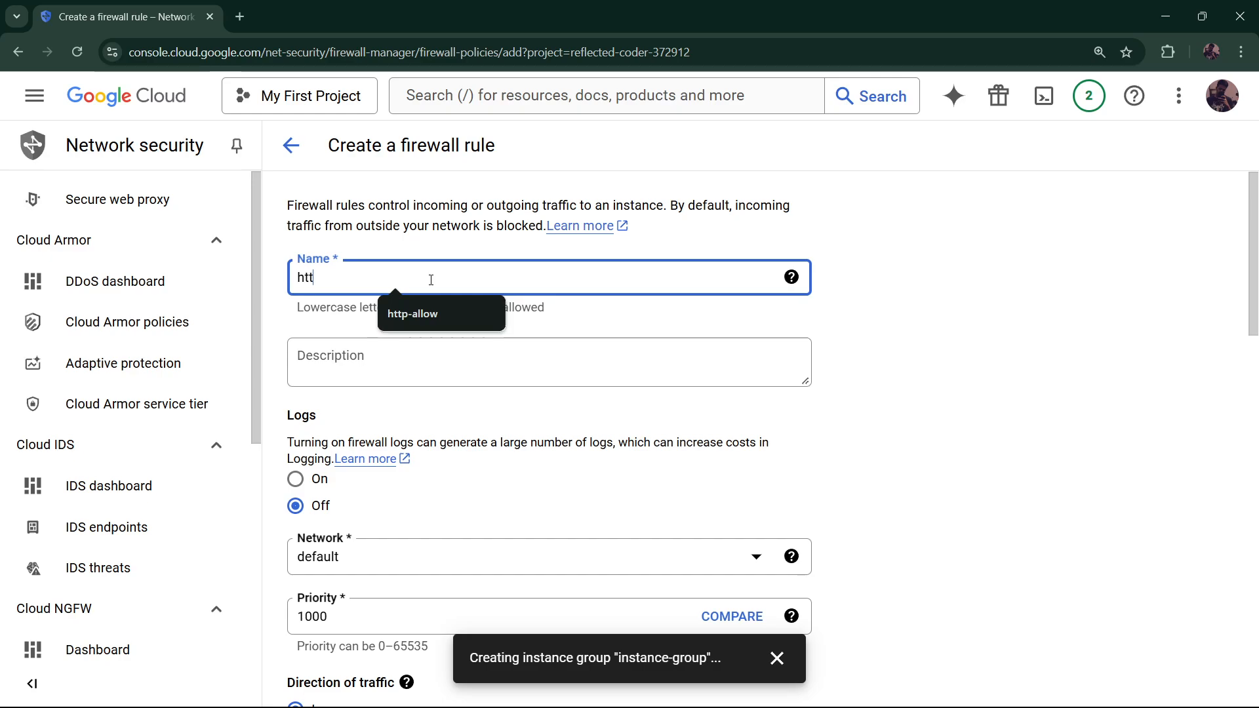
text(p-allow)
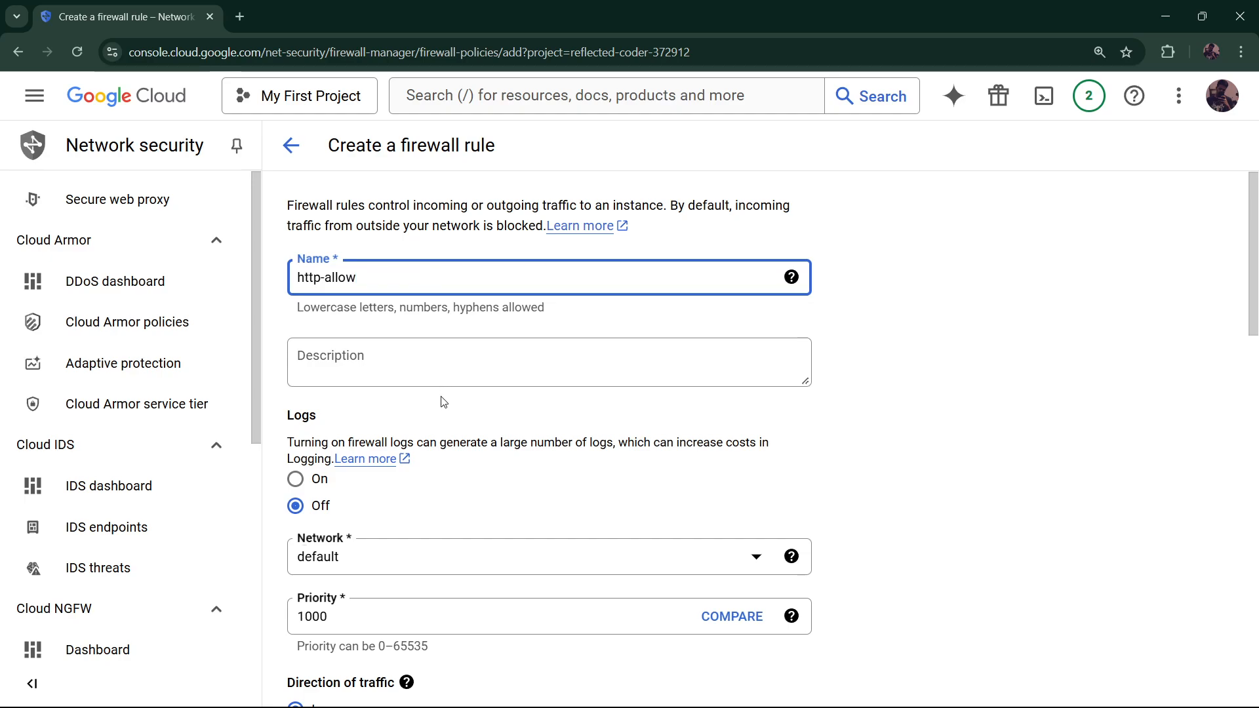
click(315, 515)
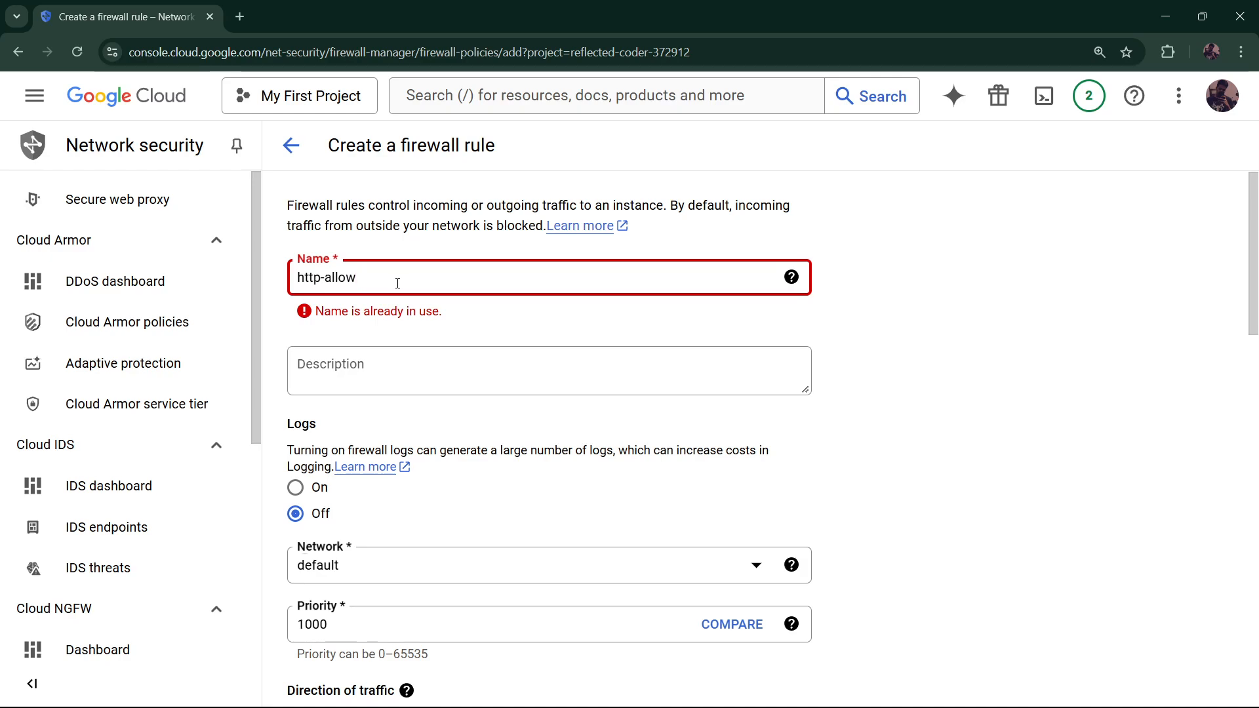
text(-1)
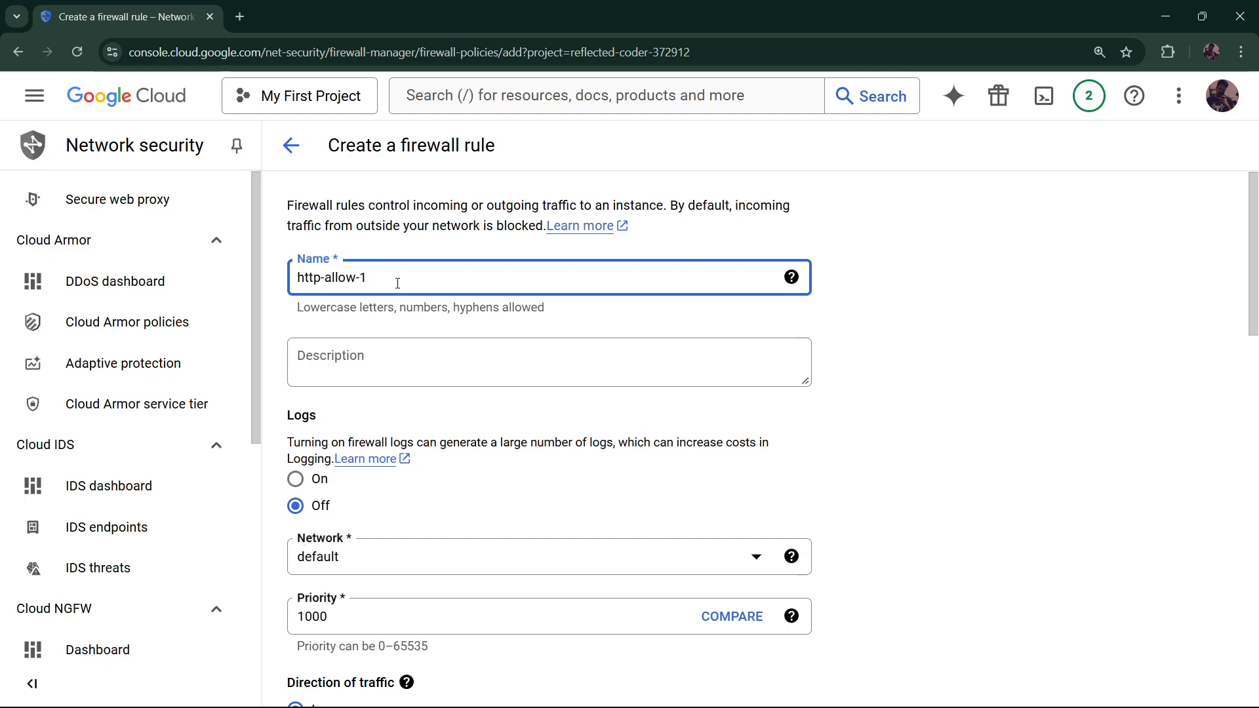
scroll(430, 329, down, 6)
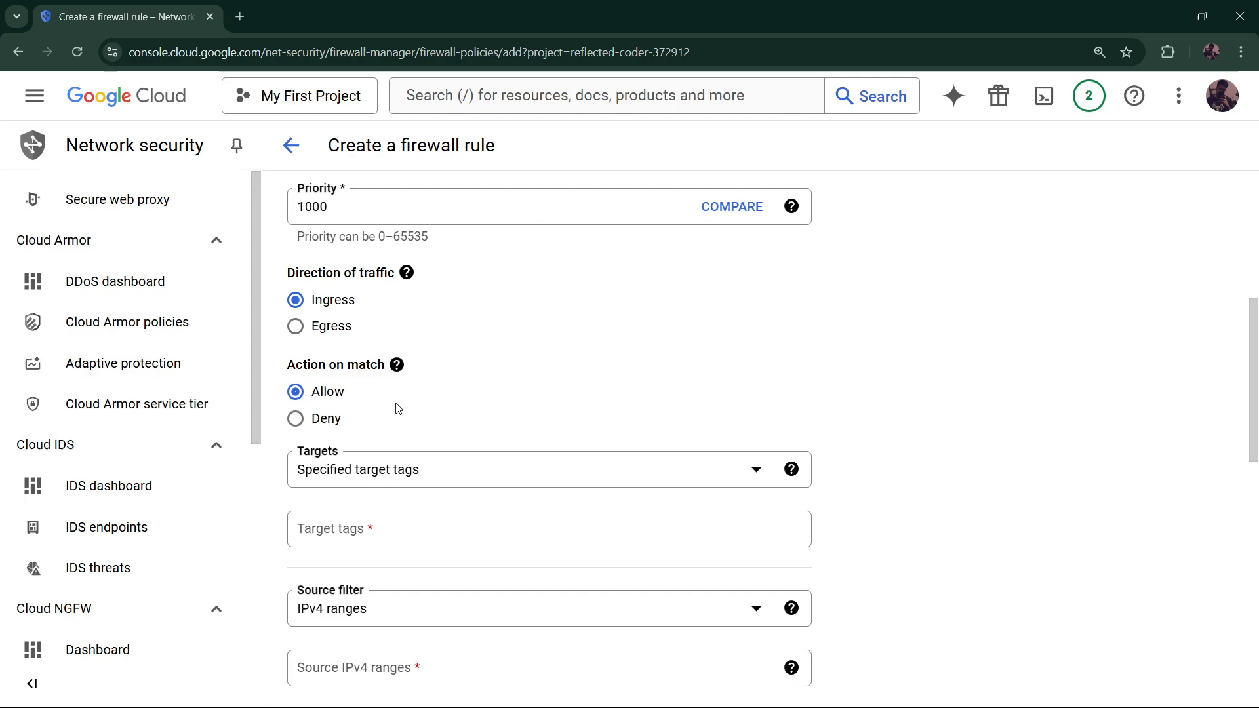
click(409, 470)
click(418, 489)
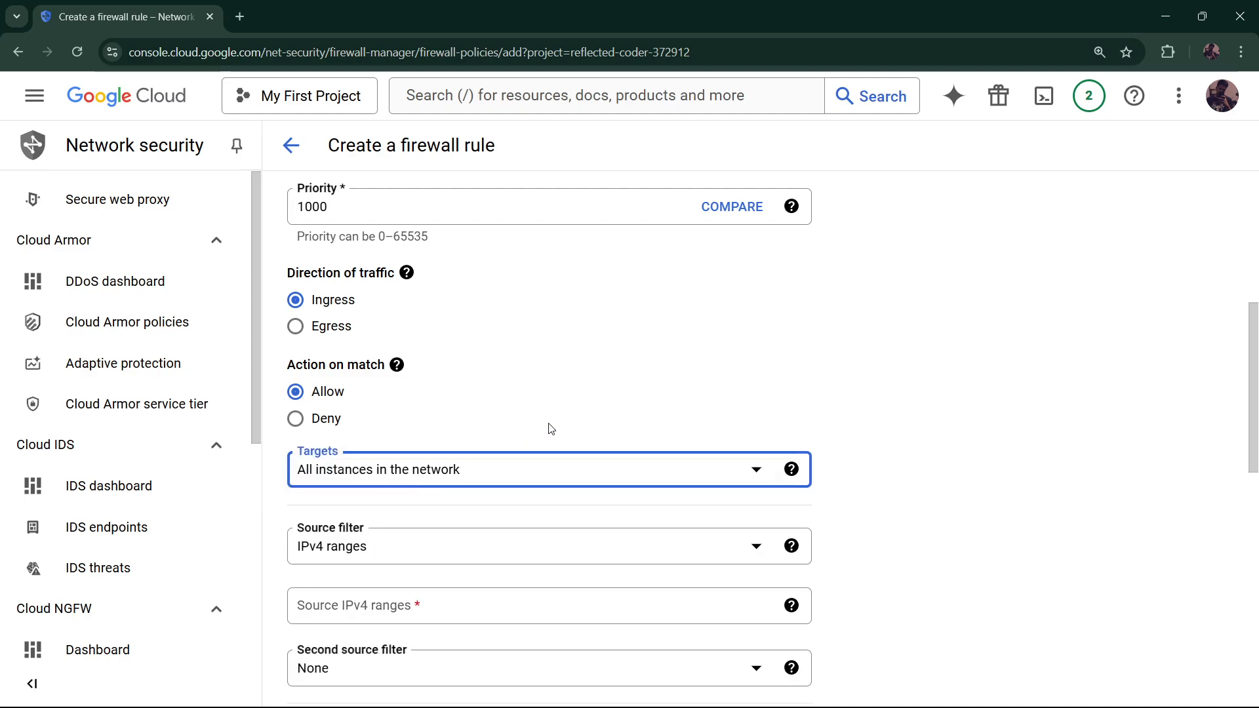
Set the rule's source IPv4 range to 0.0.0.0/0
scroll(574, 393, down, 3)
scroll(558, 402, down, 1)
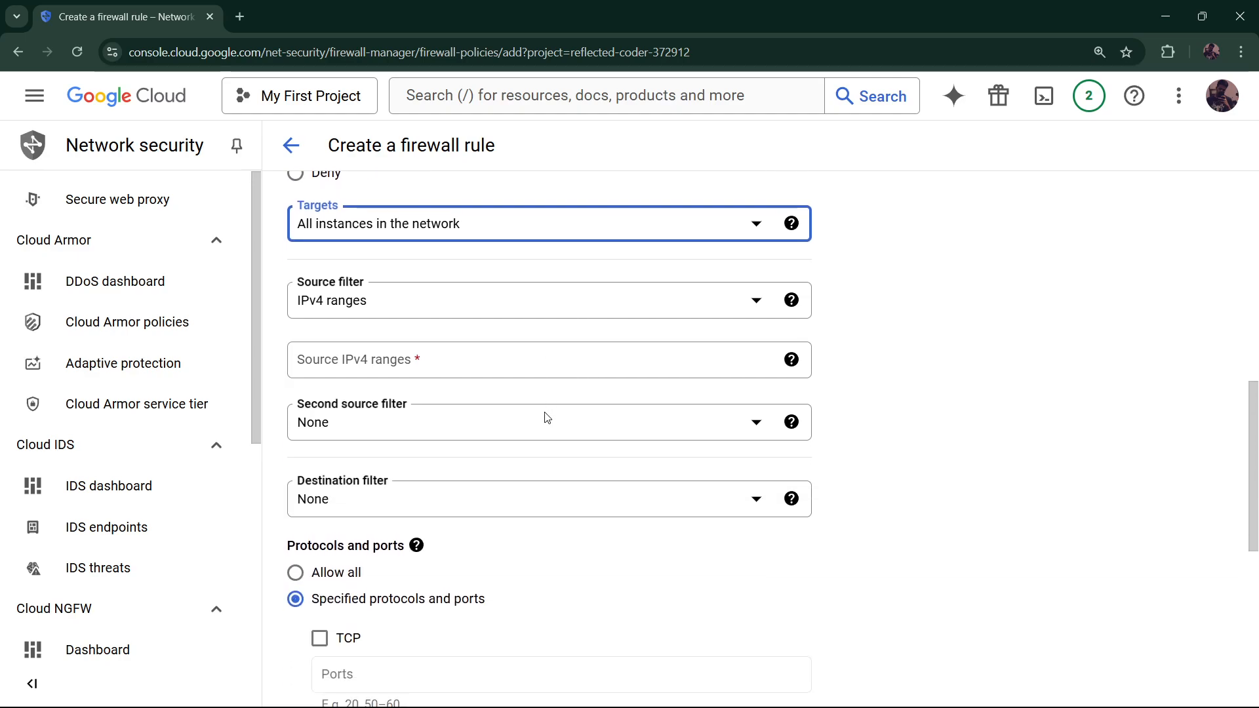
click(435, 362)
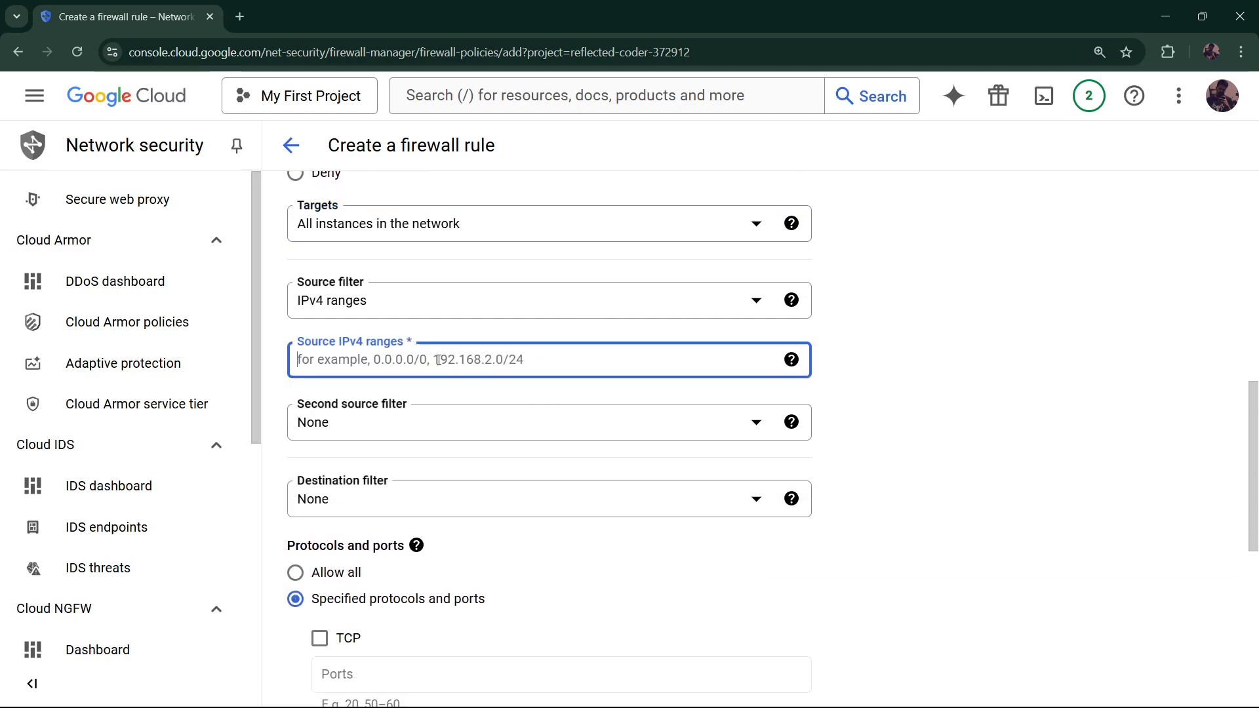
text(0.0.0.0/0)
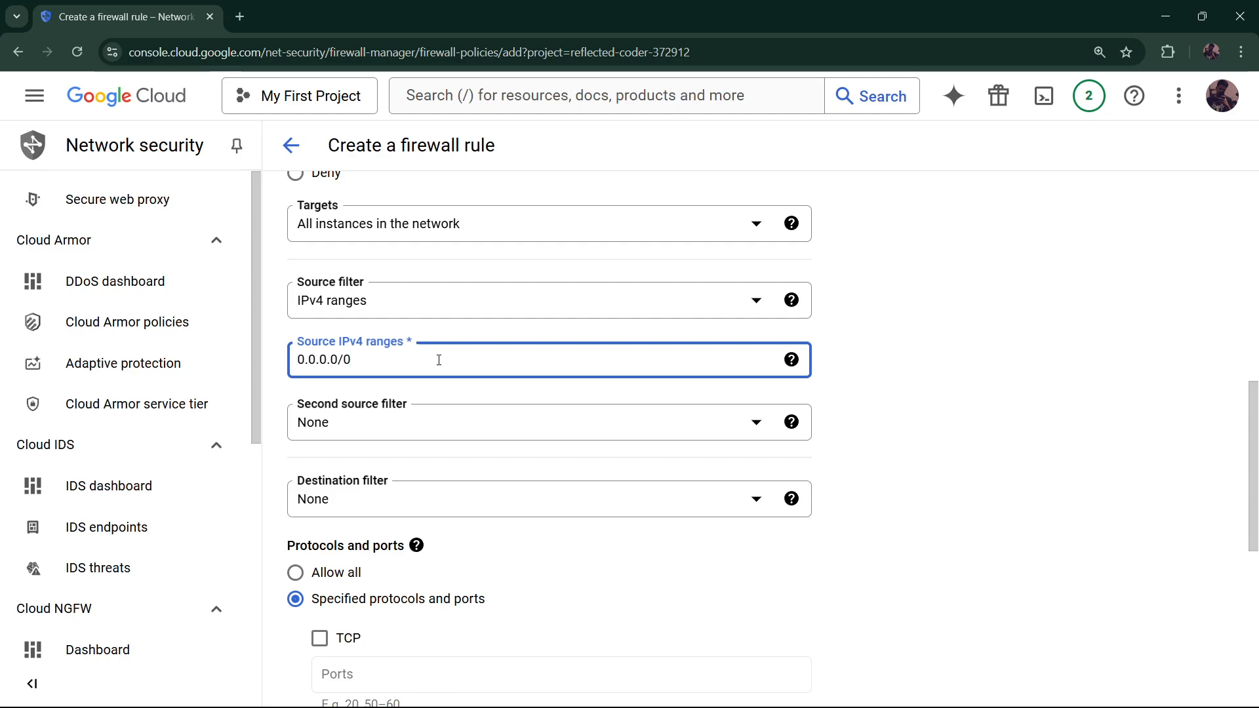
scroll(422, 506, down, 3)
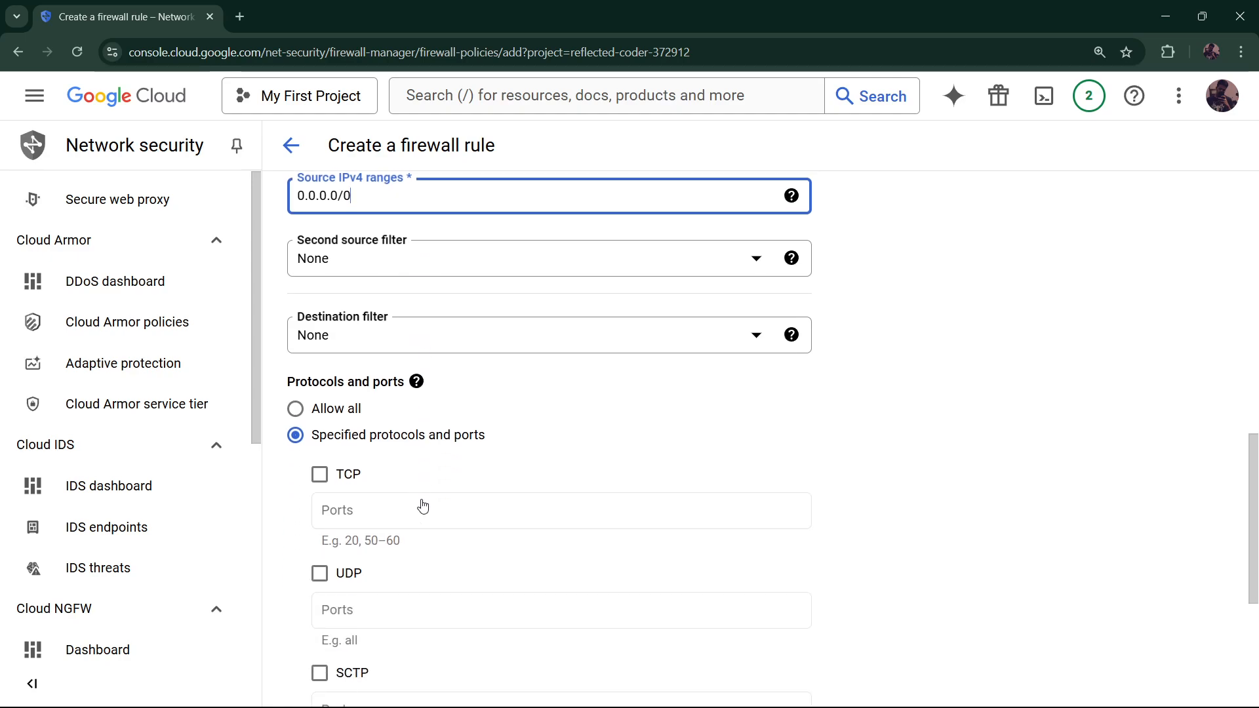
scroll(347, 476, down, 1)
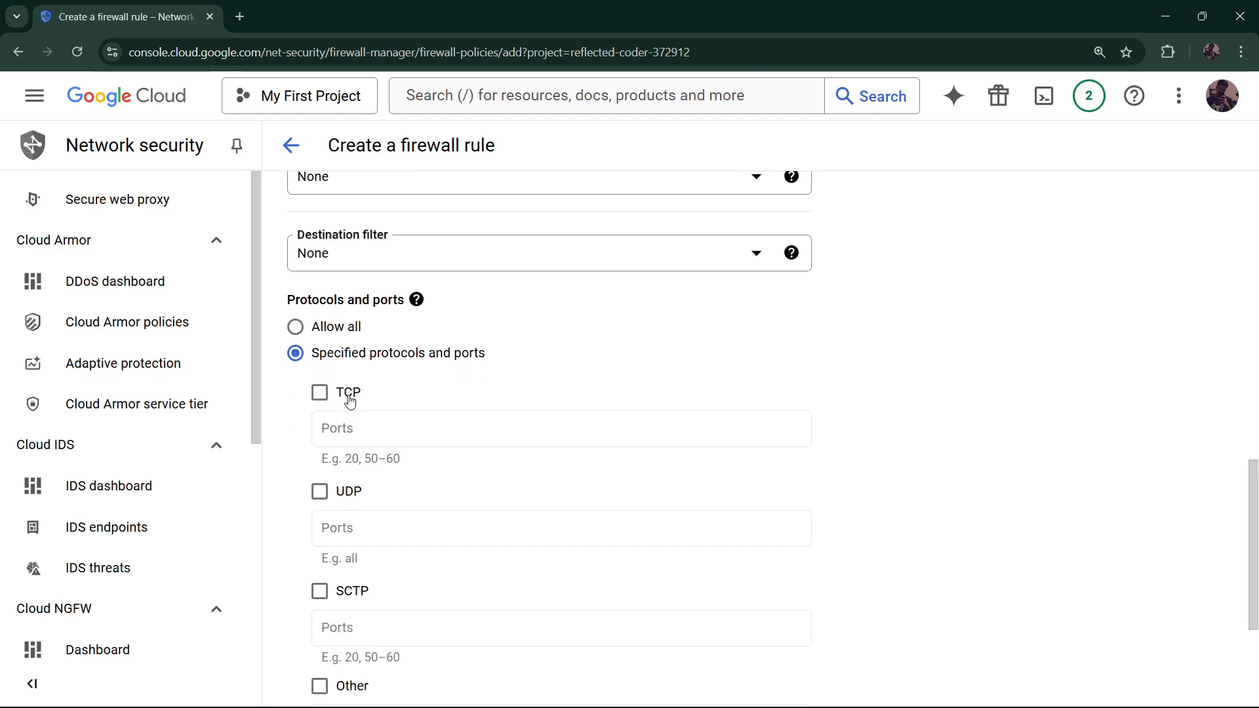
Allow TCP port 80 and create the firewall rule
click(350, 401)
click(365, 421)
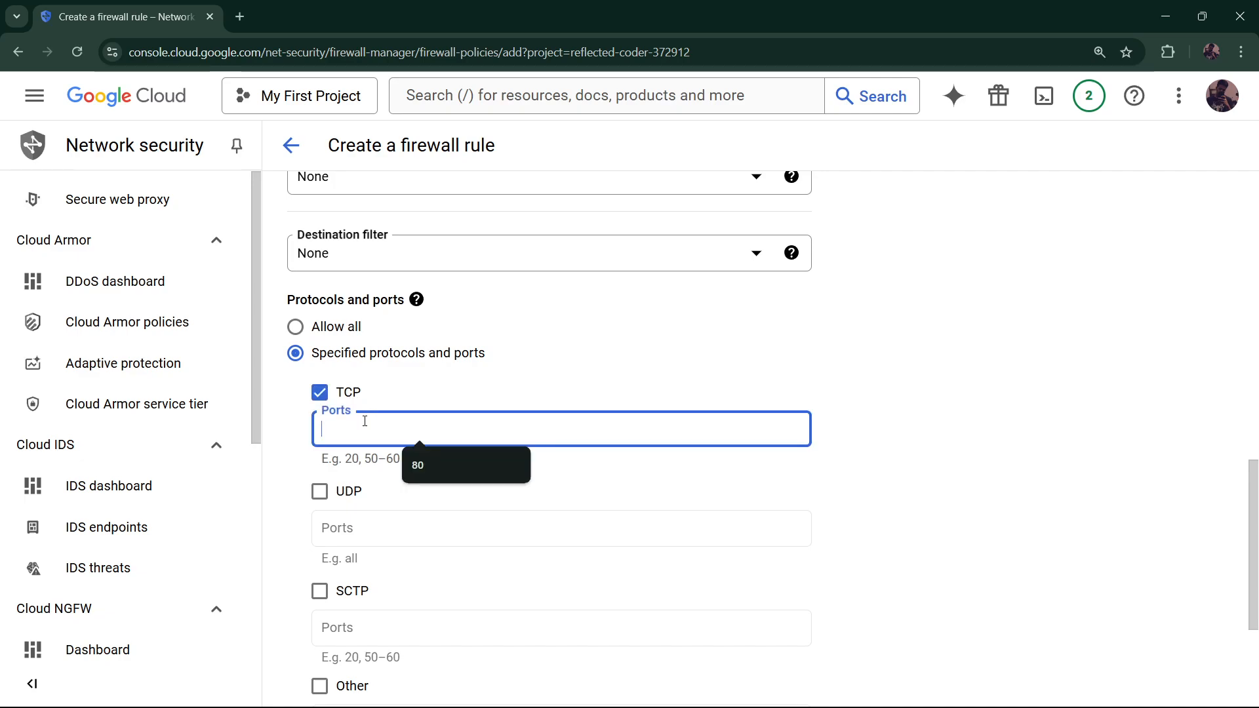
text(8)
key(BackSpace)
text(80)
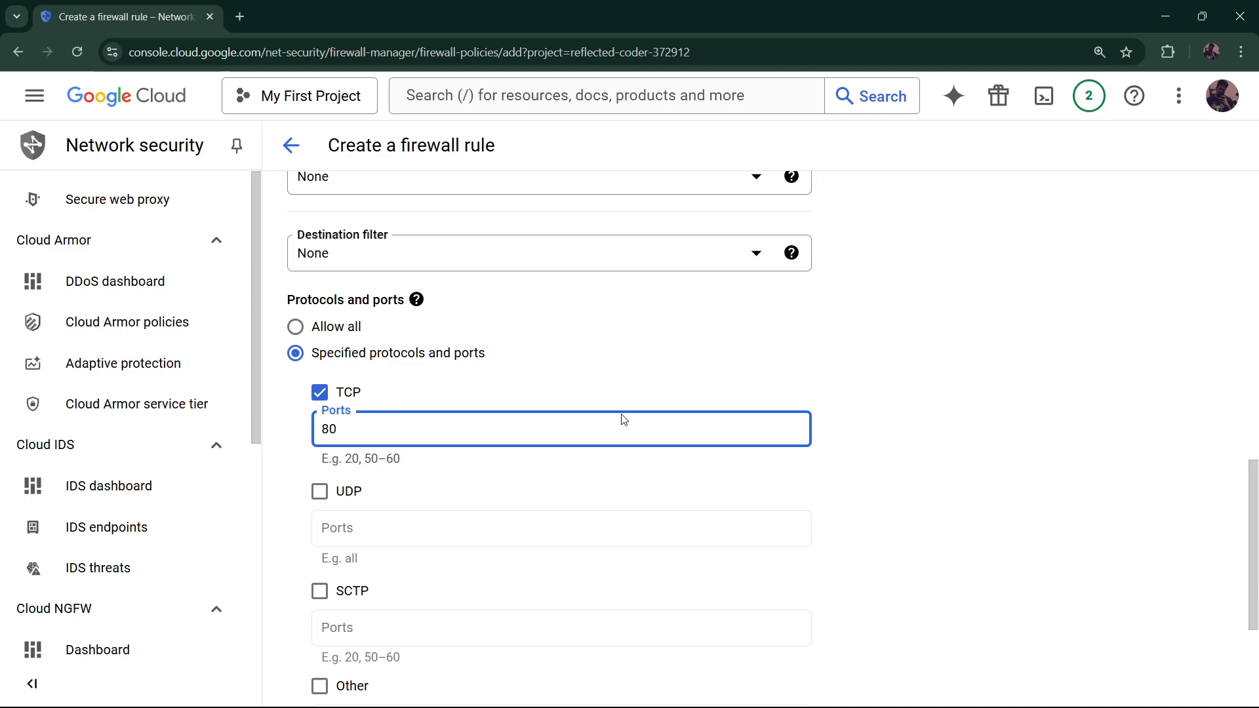
scroll(624, 420, down, 3)
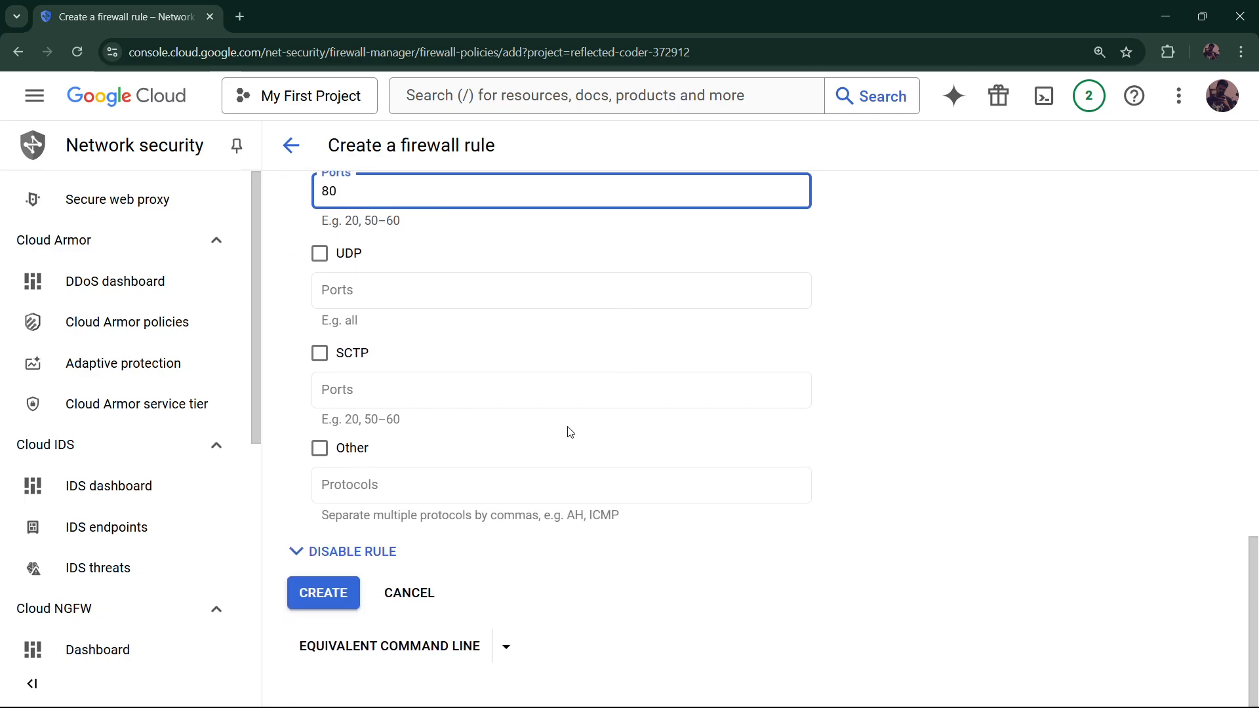
click(346, 601)
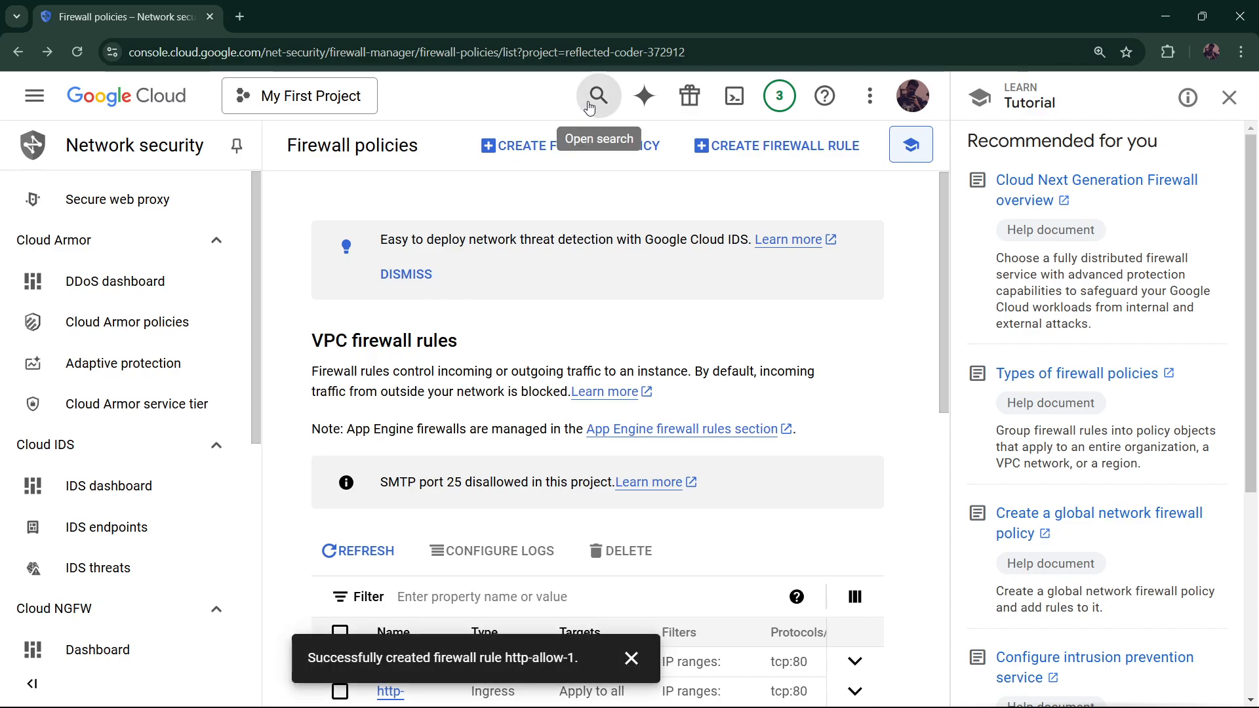
Go to the IP addresses page and begin reserving an external static address
scroll(137, 400, down, 6)
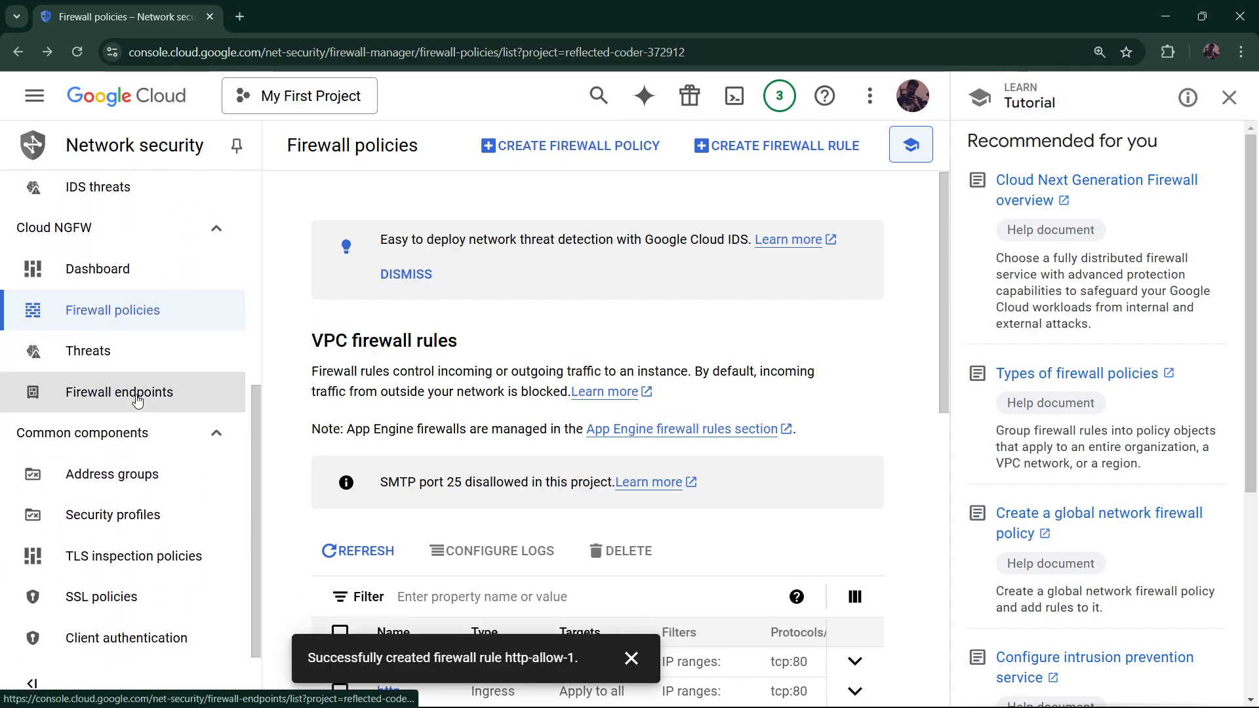
click(596, 96)
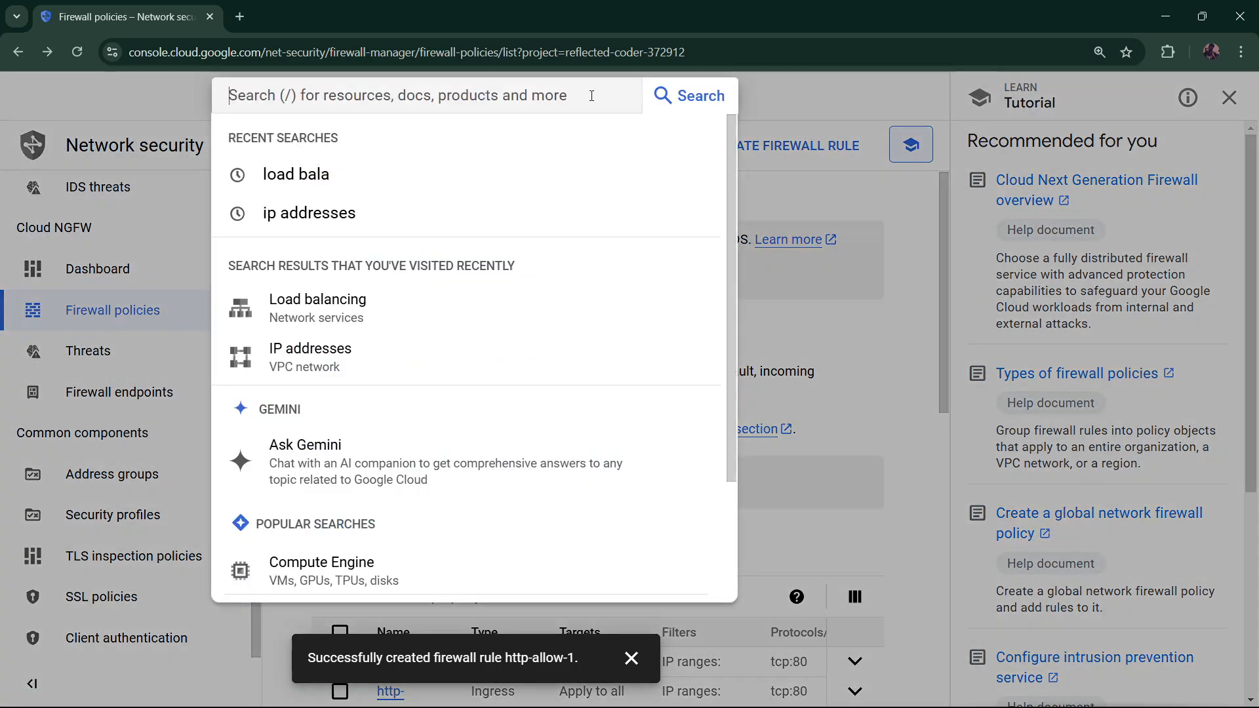
click(314, 231)
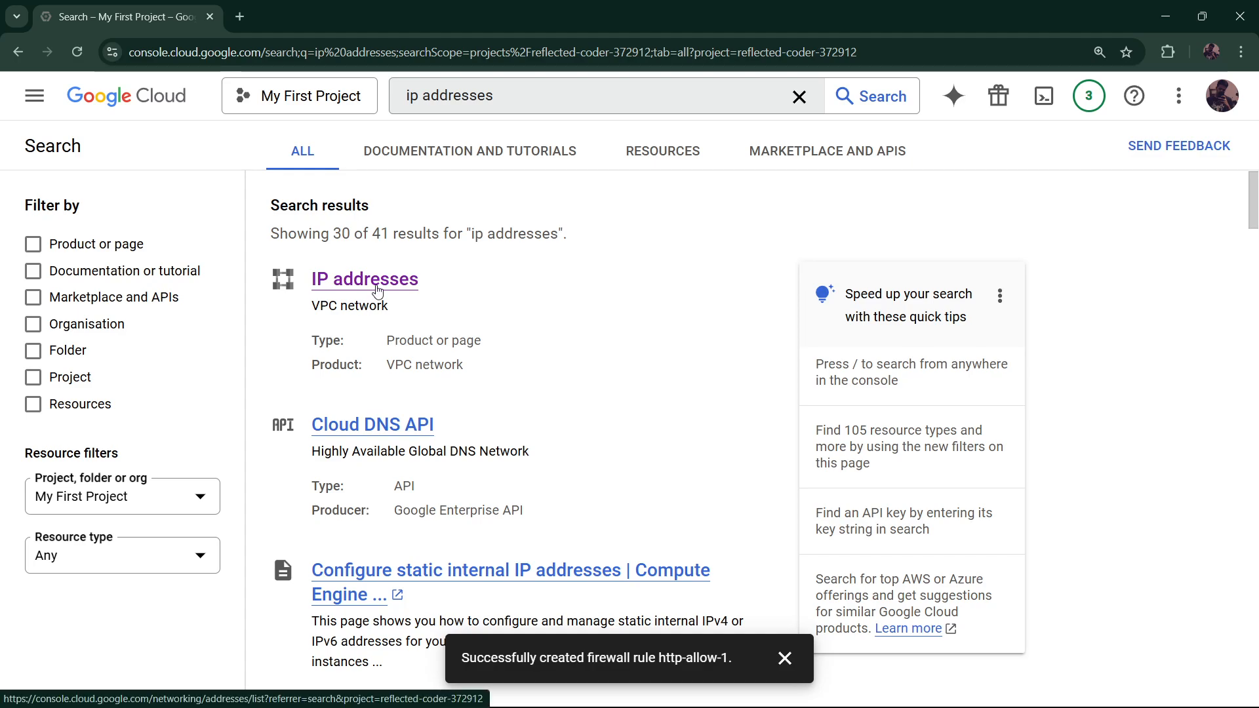
click(377, 287)
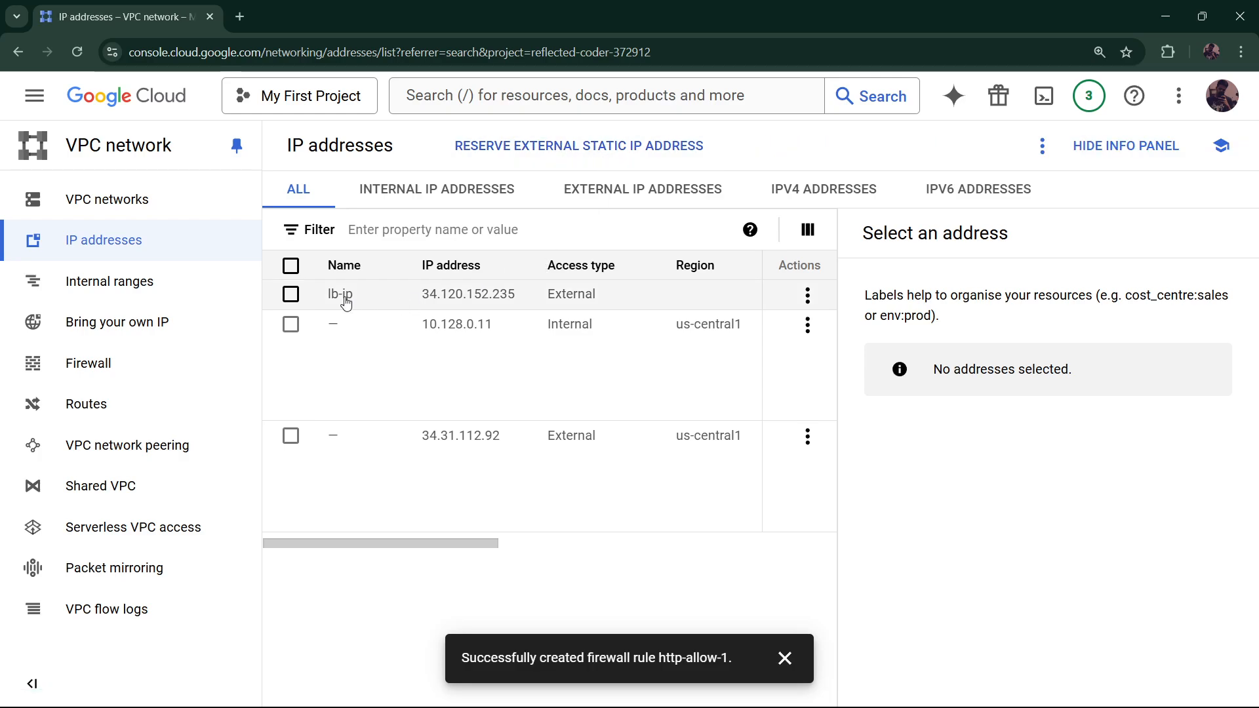
click(582, 150)
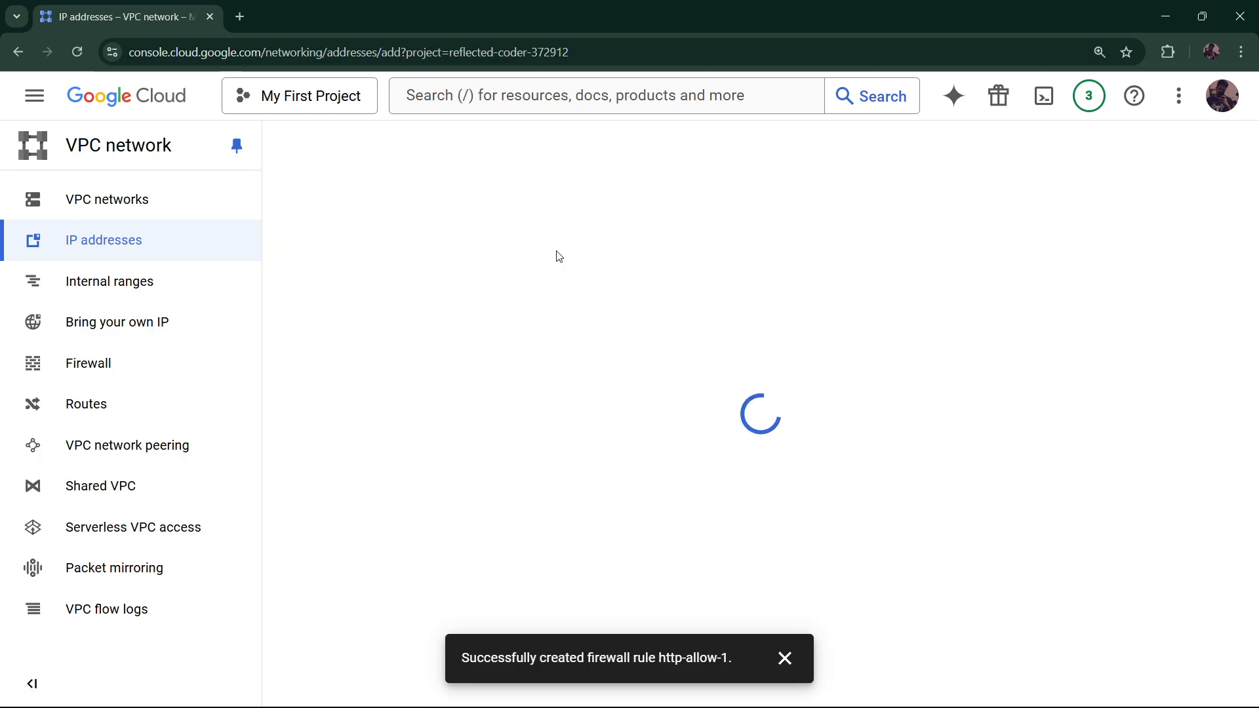
Reserve global IPv4 address http-lb-ip, then go to the Load balancing page
click(363, 213)
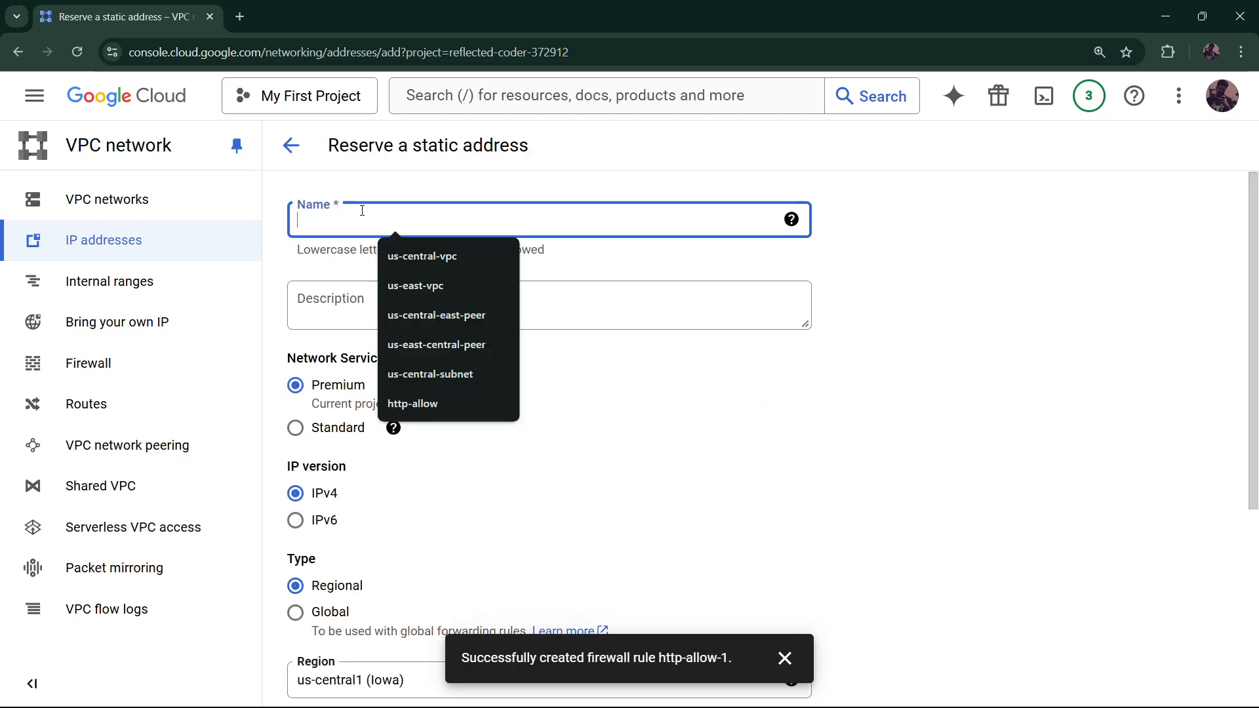
text(h)
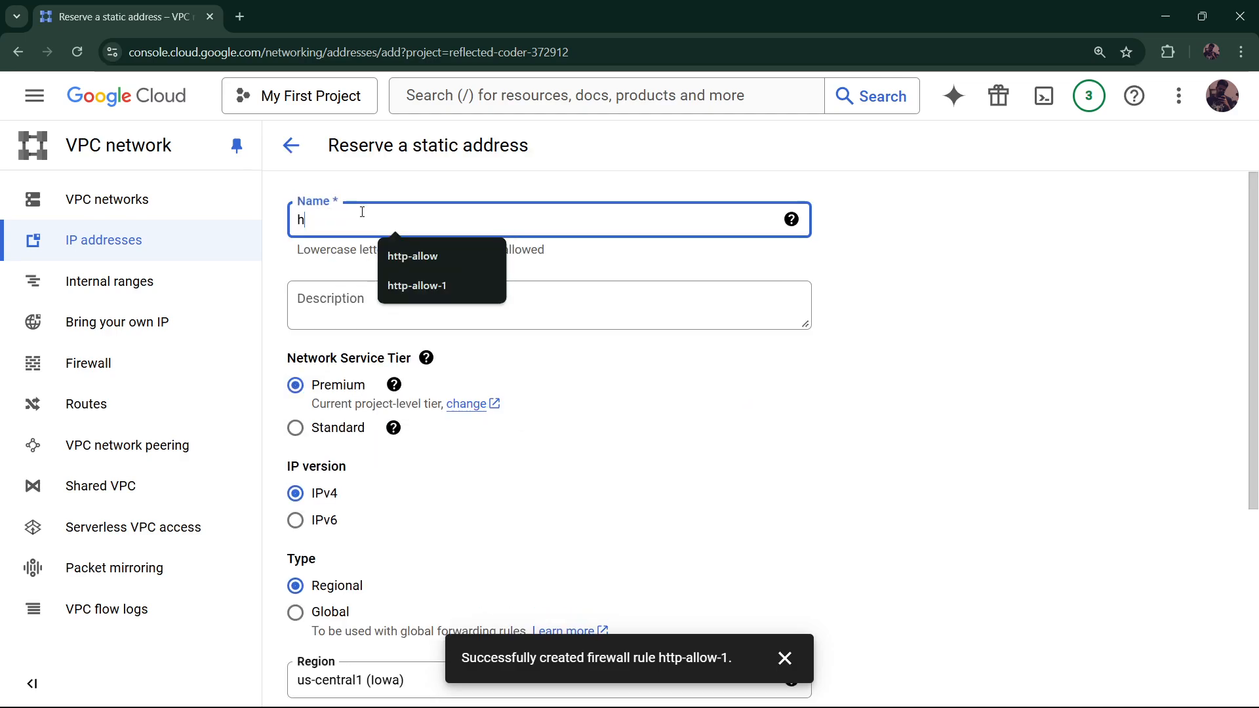
text(ttp-lb-ip)
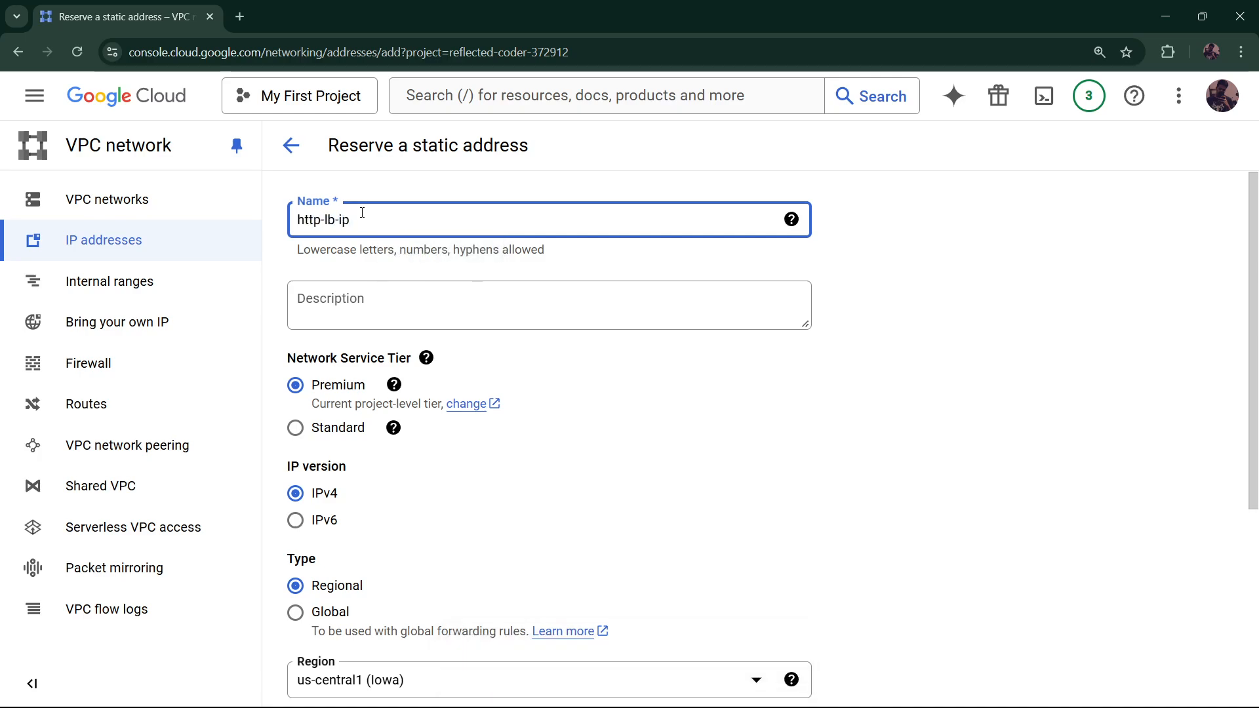
scroll(391, 372, down, 3)
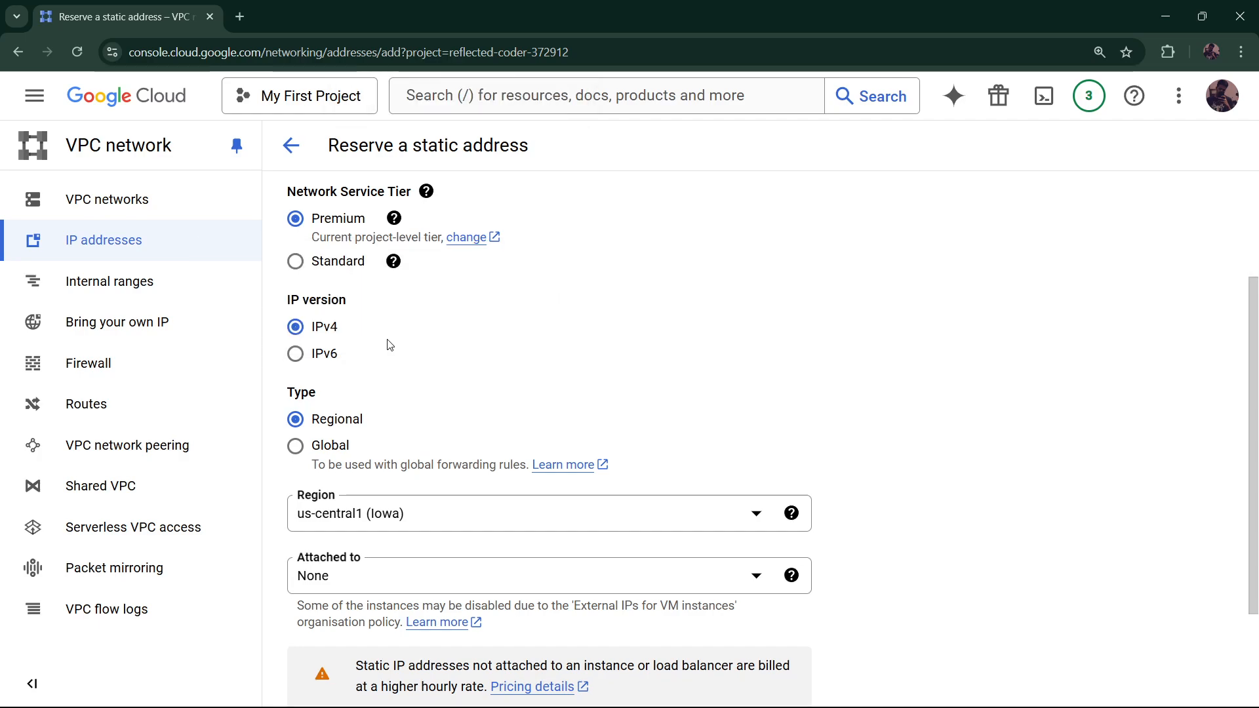
scroll(388, 342, down, 2)
scroll(413, 312, down, 1)
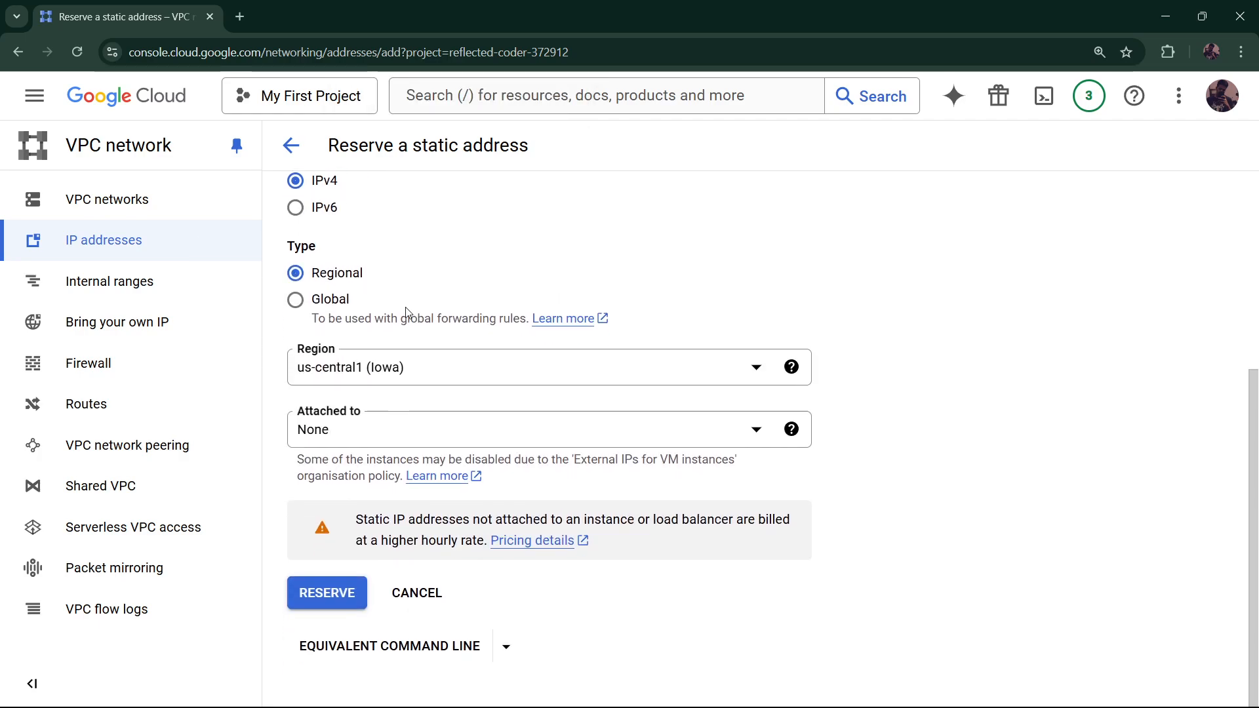
click(326, 299)
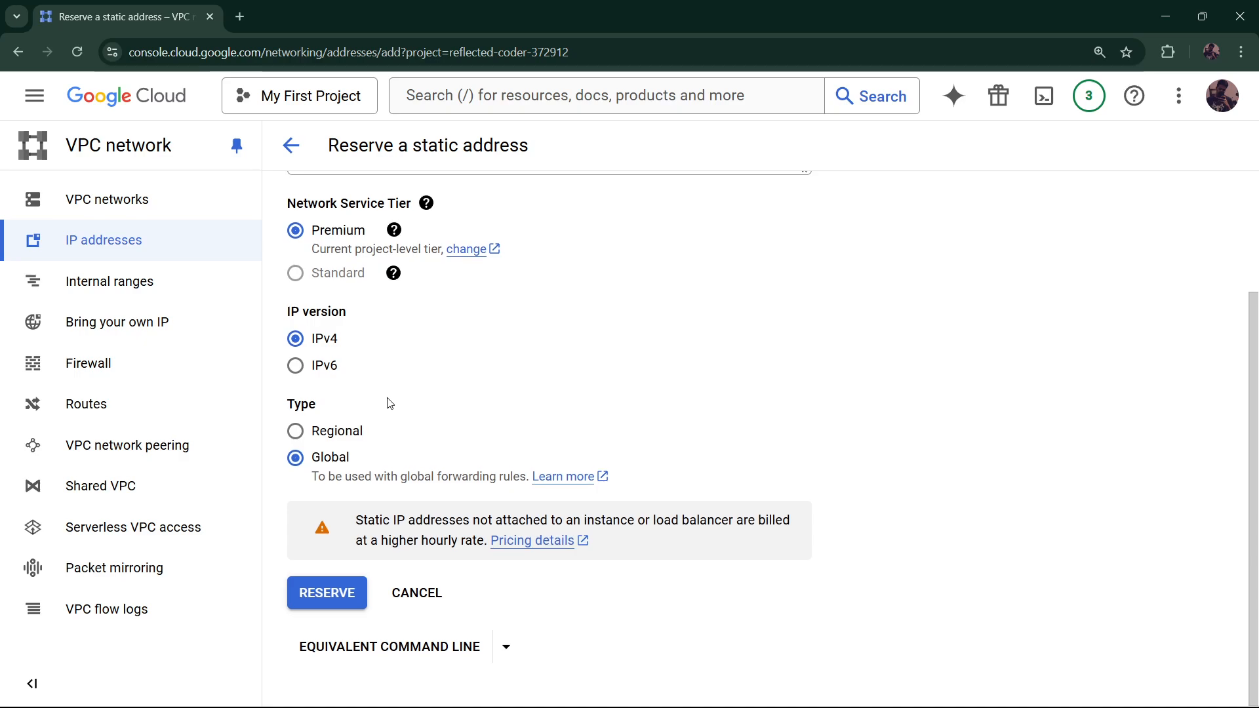
click(348, 584)
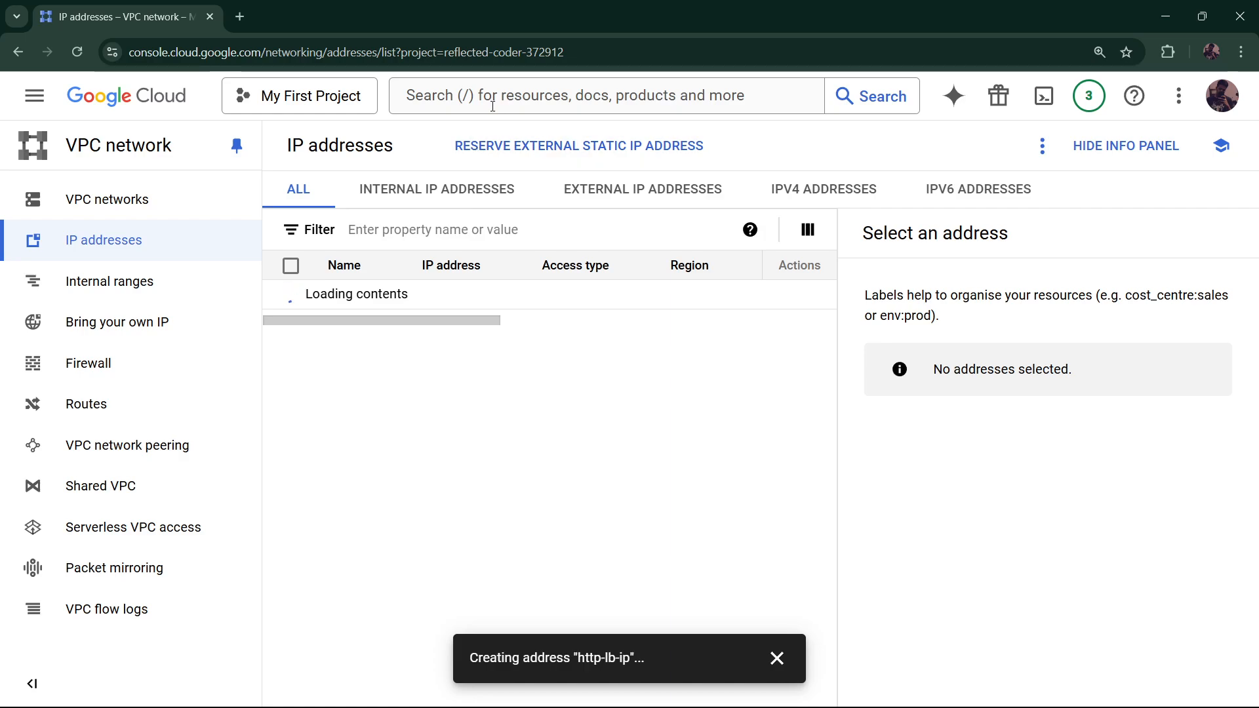
click(521, 96)
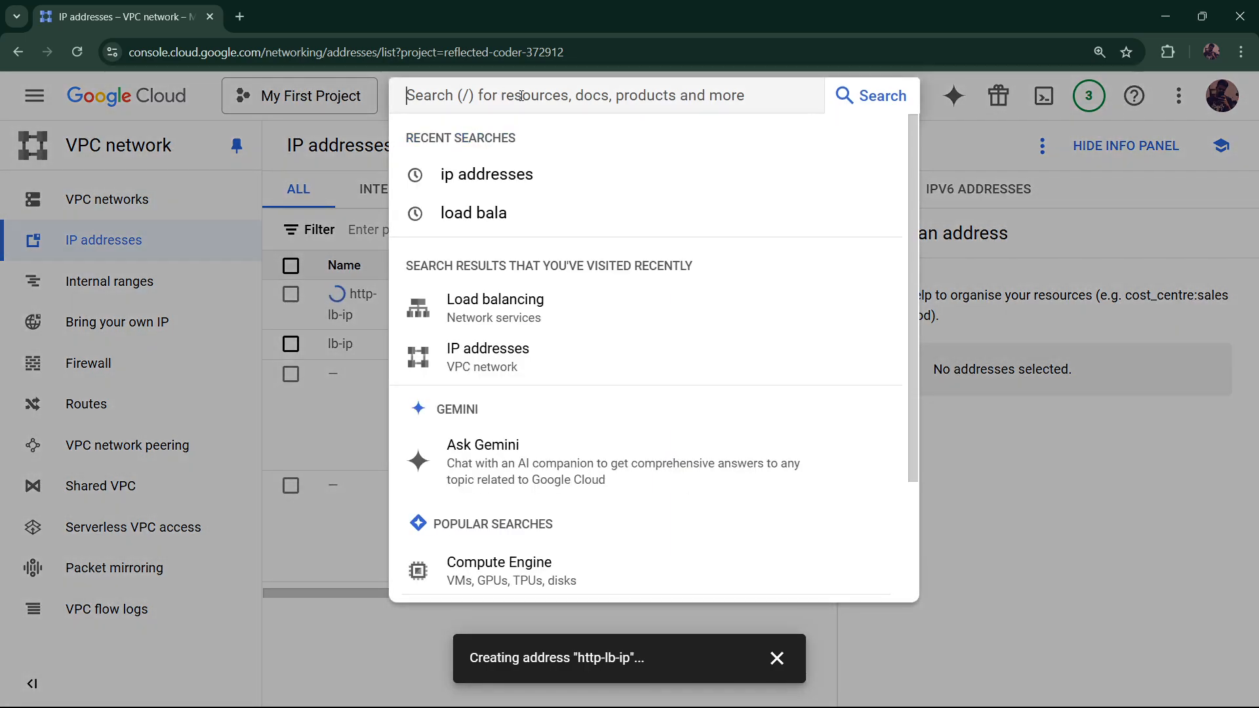
click(532, 316)
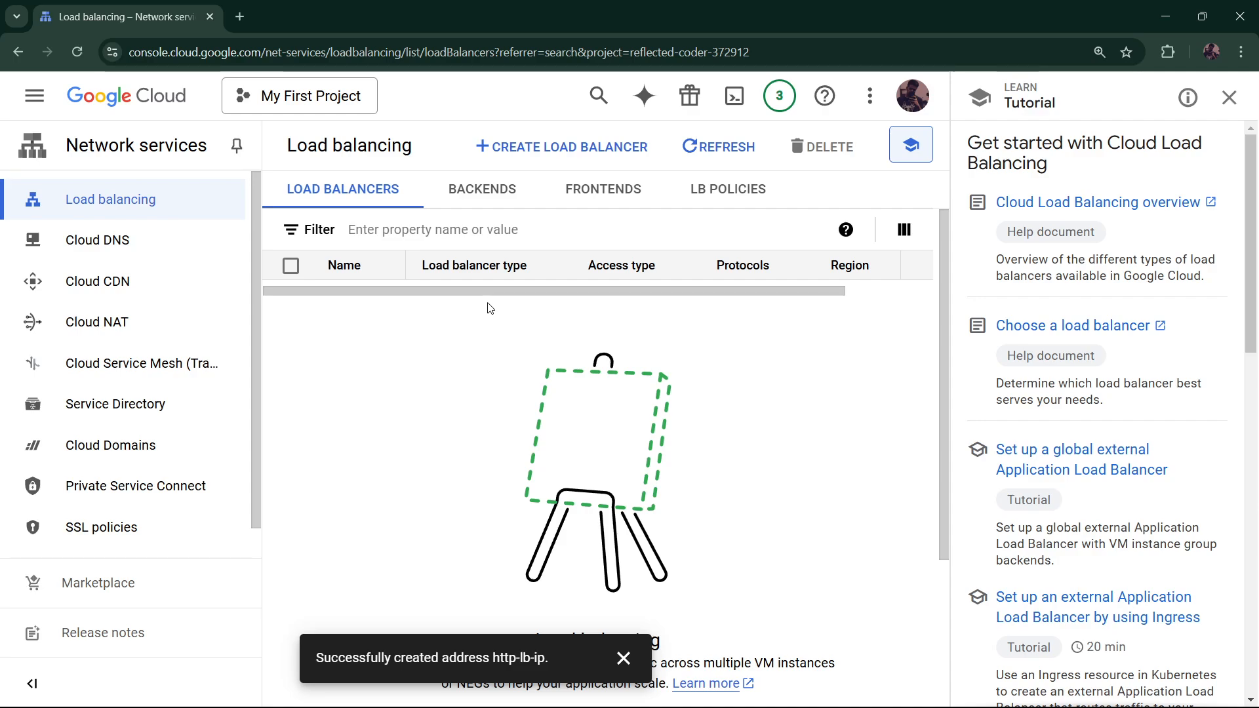
Start a new load balancer, choosing the Application type and public facing
click(571, 147)
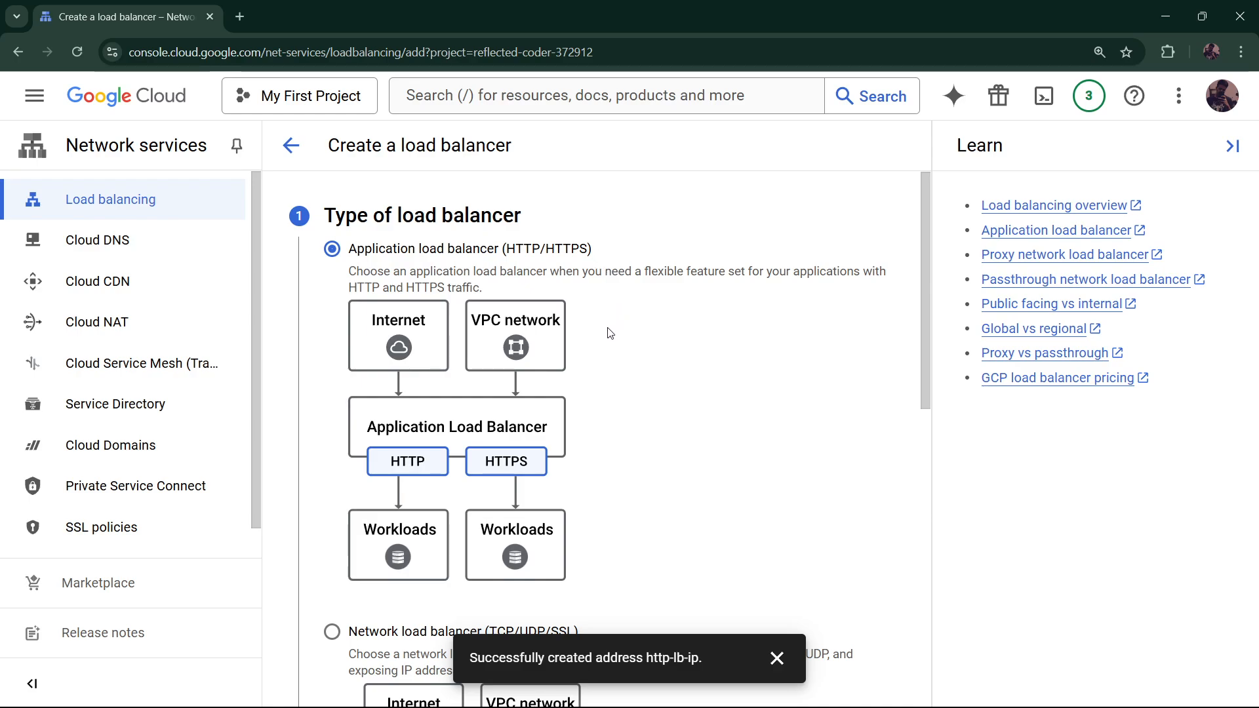
scroll(420, 472, down, 1)
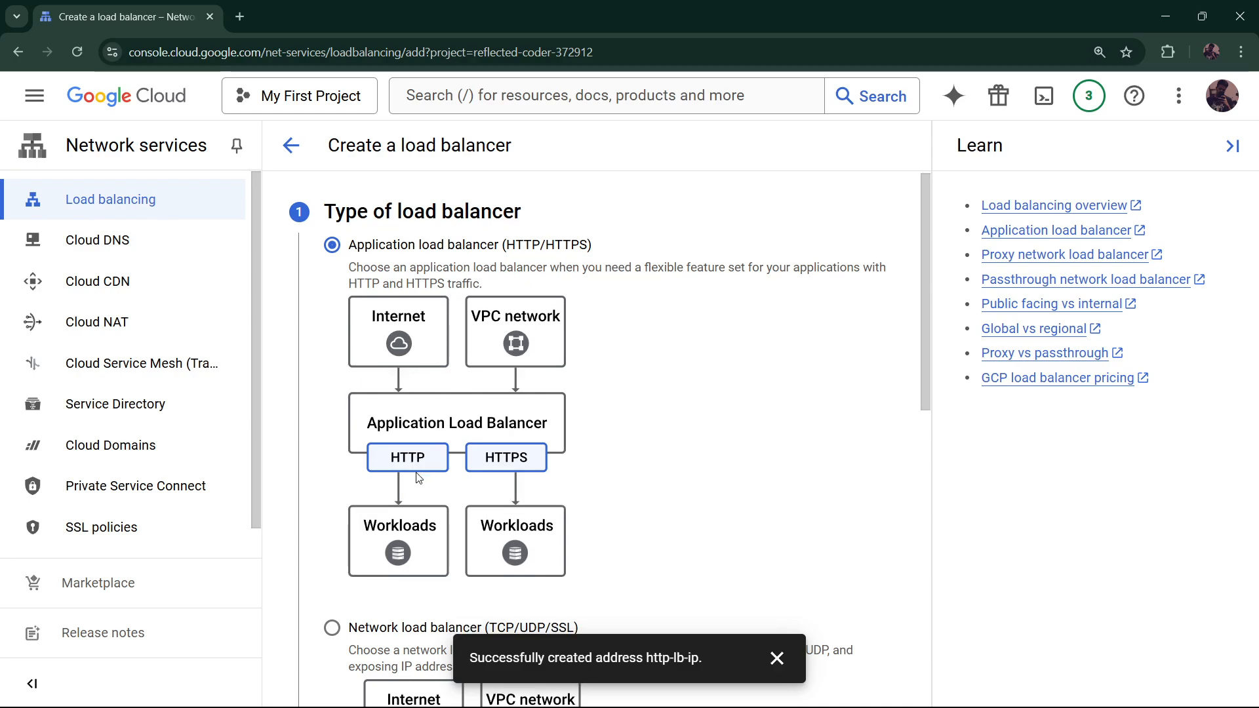
scroll(433, 458, down, 7)
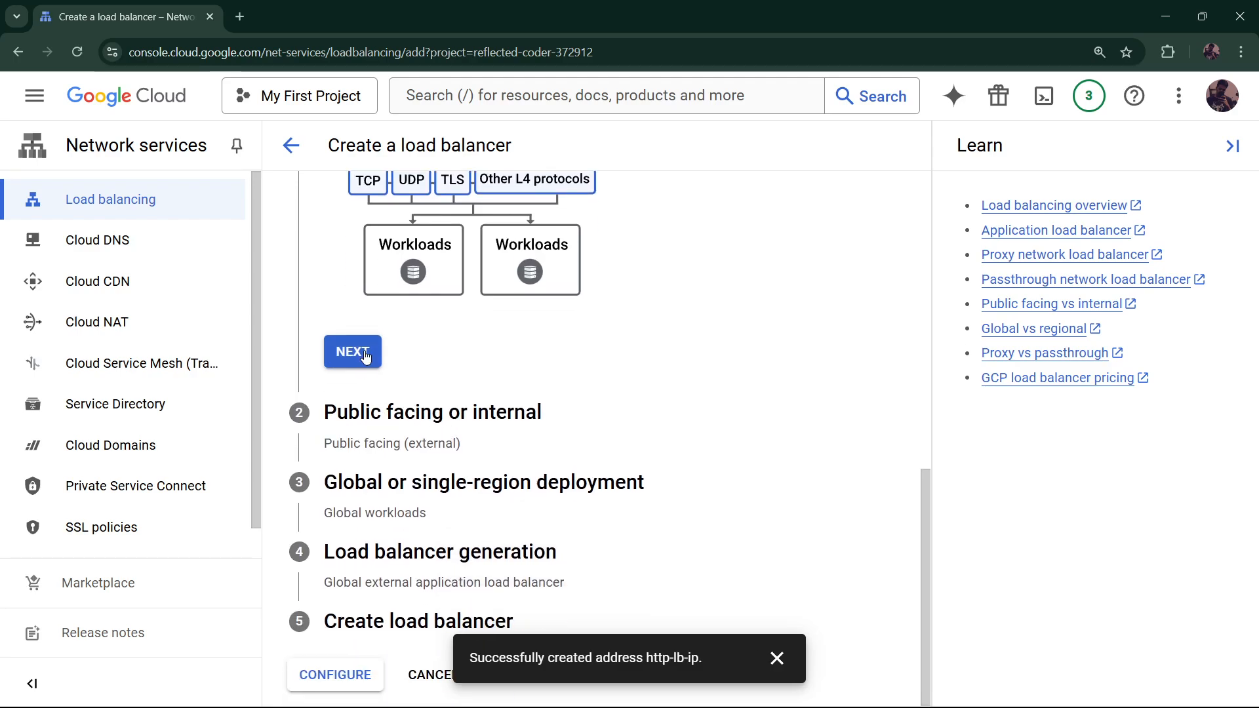
click(358, 355)
scroll(446, 340, down, 1)
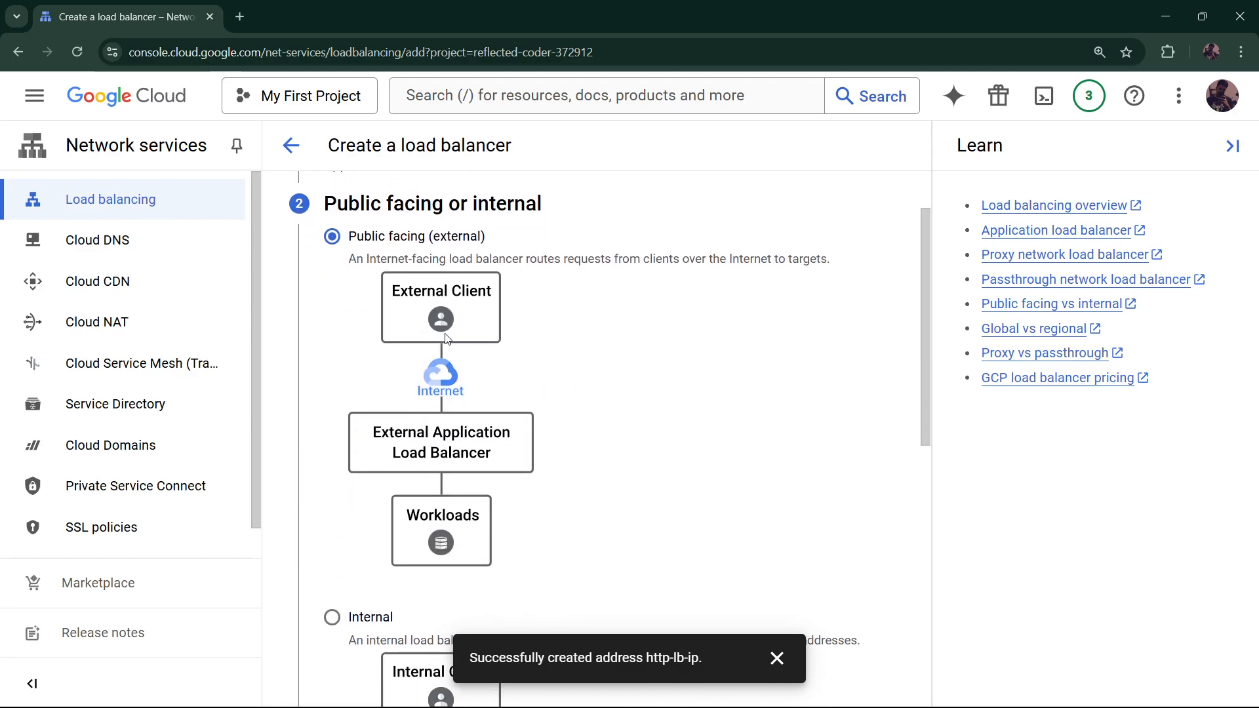
scroll(421, 392, down, 7)
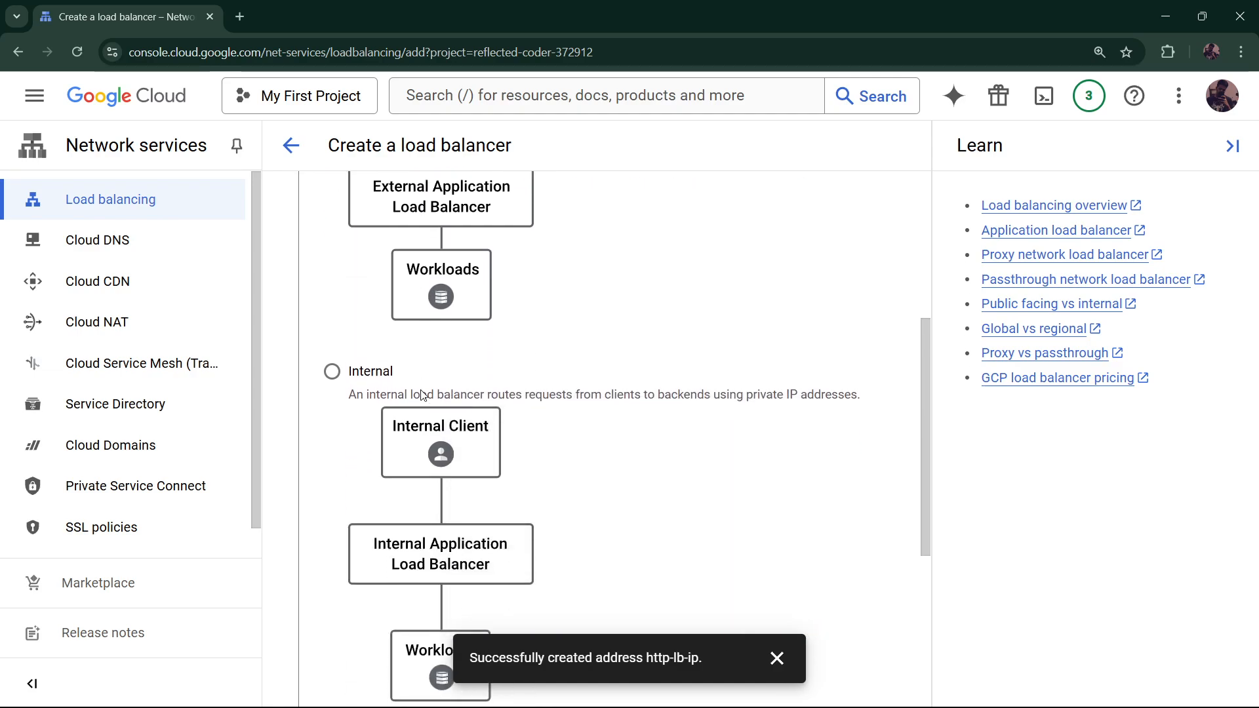
click(354, 421)
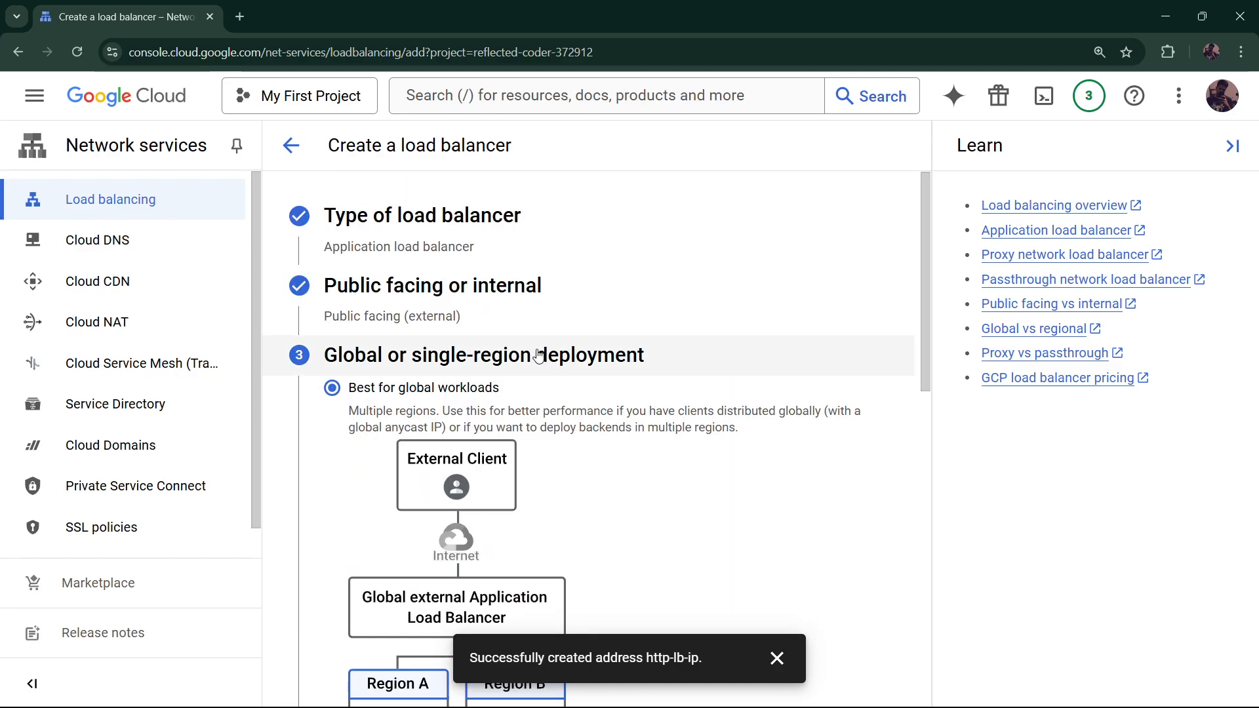
Choose global workloads and the global external application load balancer generation, then configure it
scroll(560, 321, down, 1)
scroll(561, 320, down, 1)
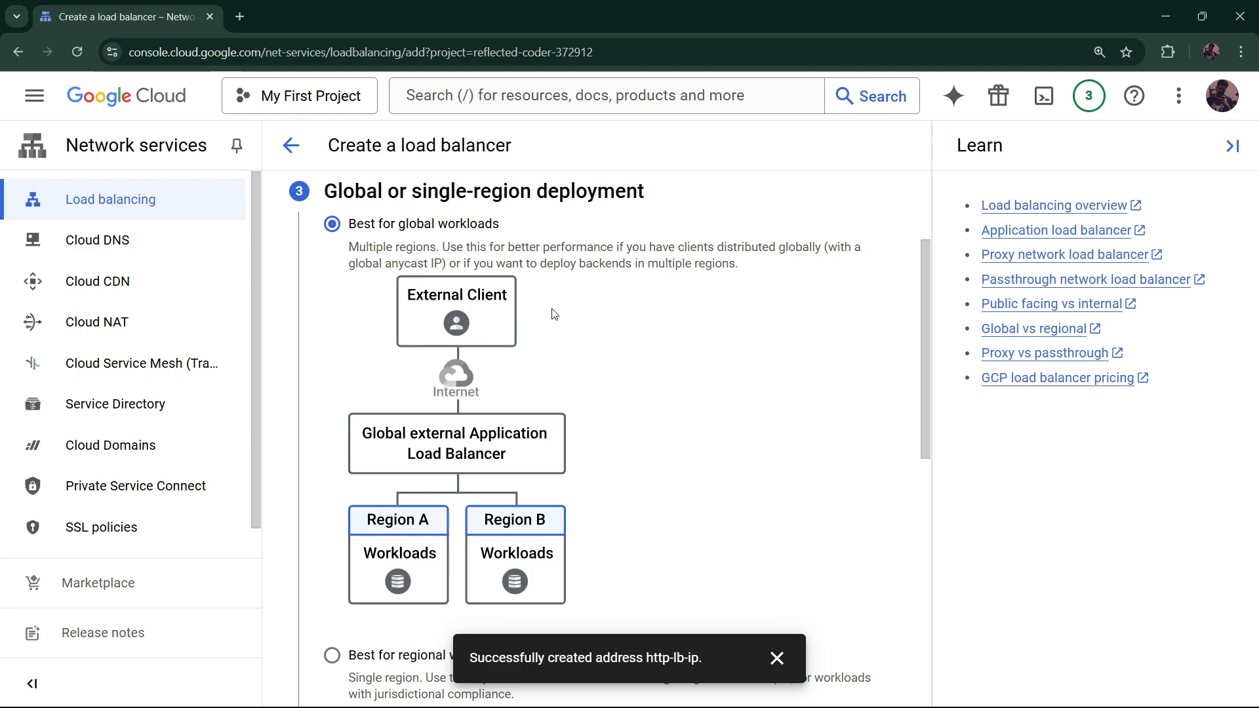
scroll(554, 314, down, 3)
scroll(499, 393, down, 7)
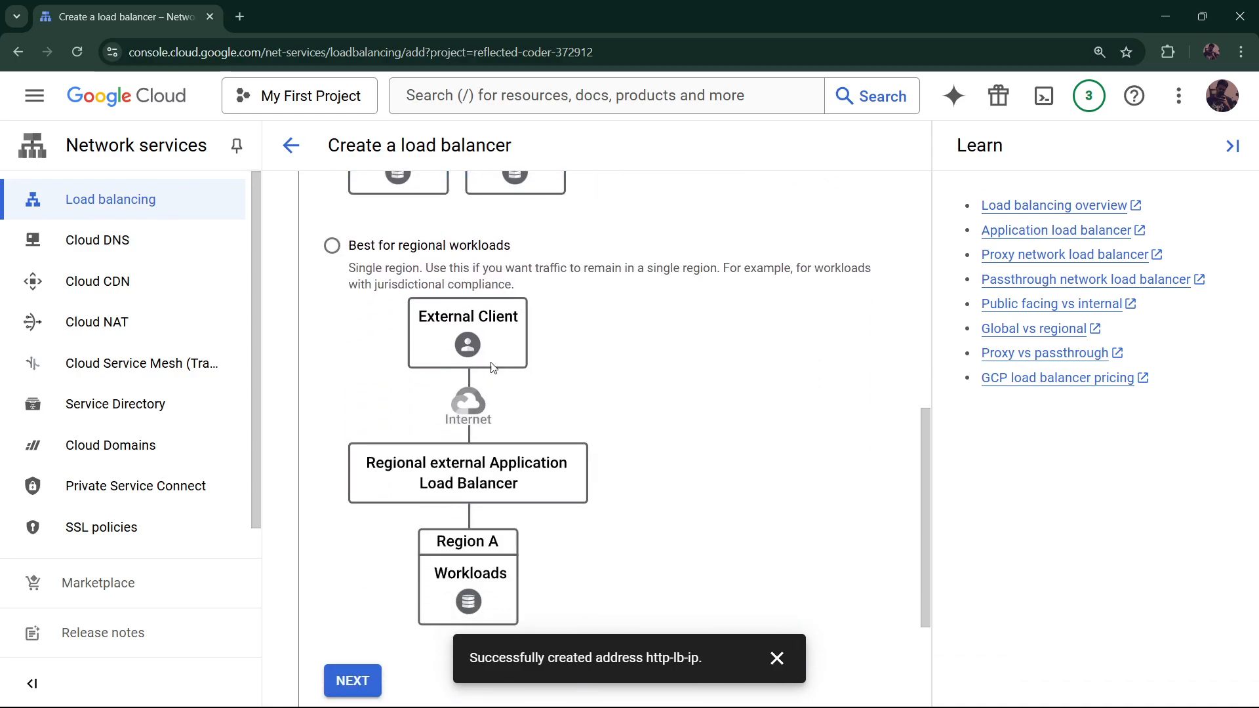
click(353, 489)
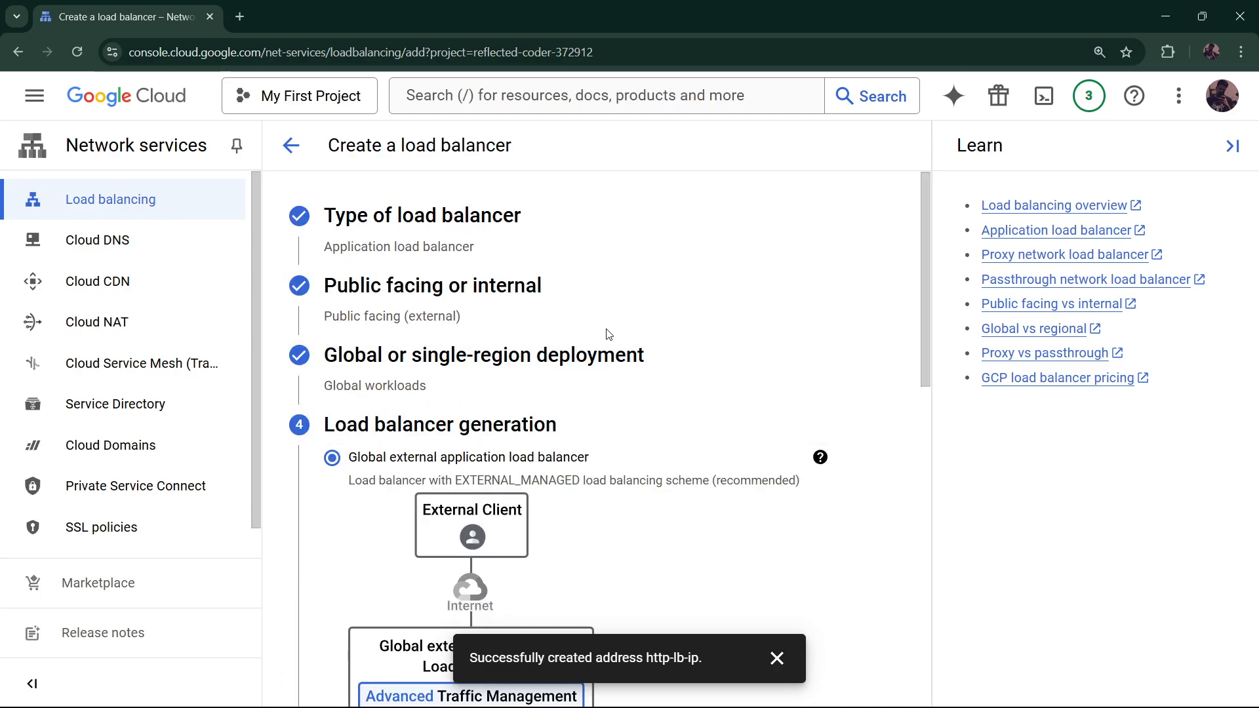
scroll(607, 334, down, 4)
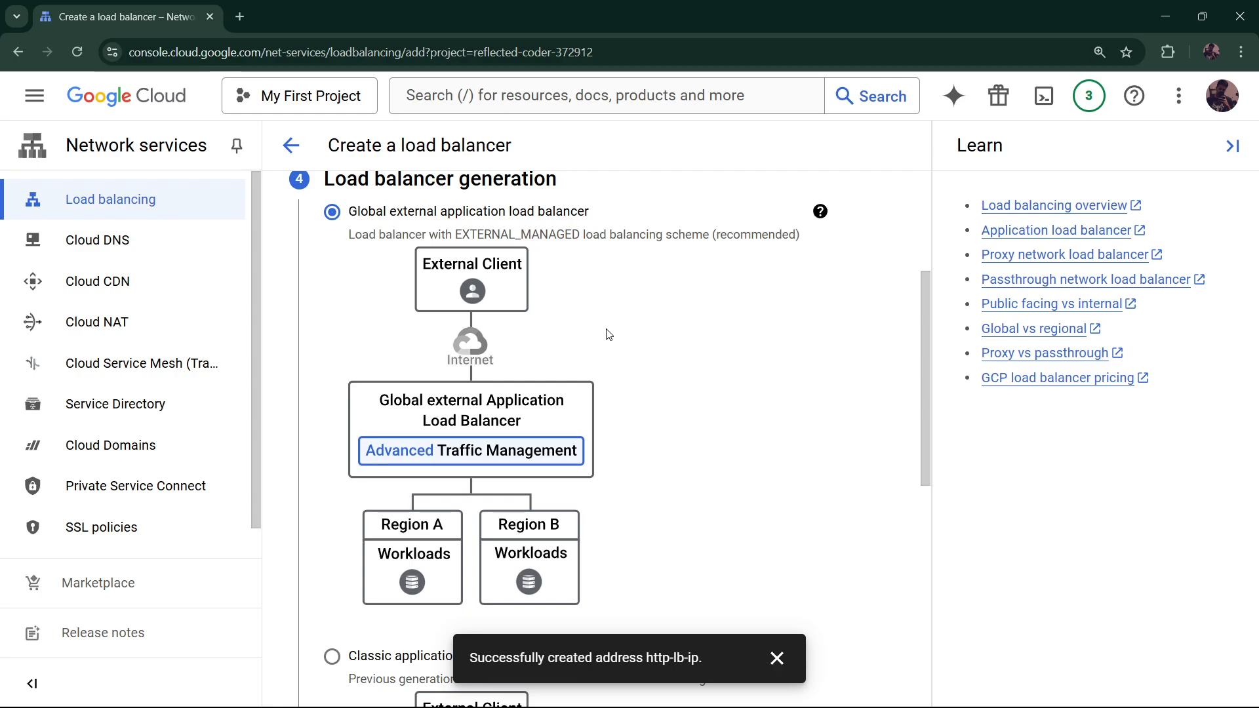
scroll(607, 335, down, 8)
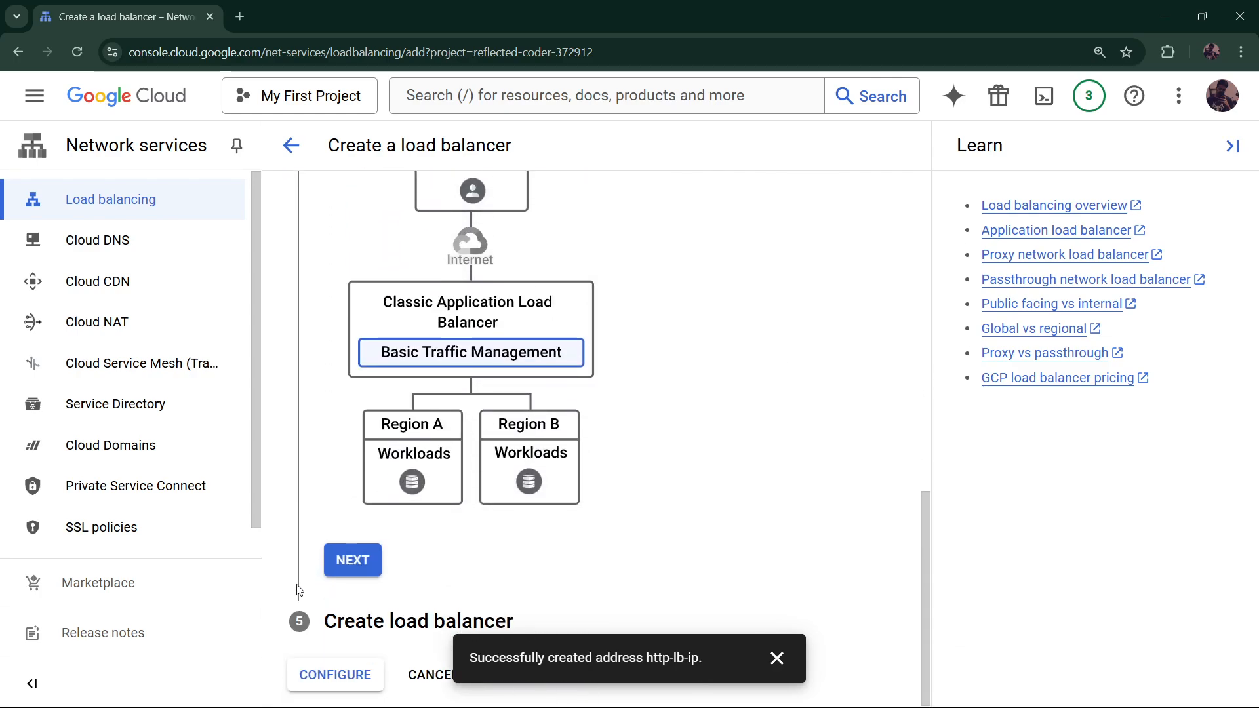
click(352, 560)
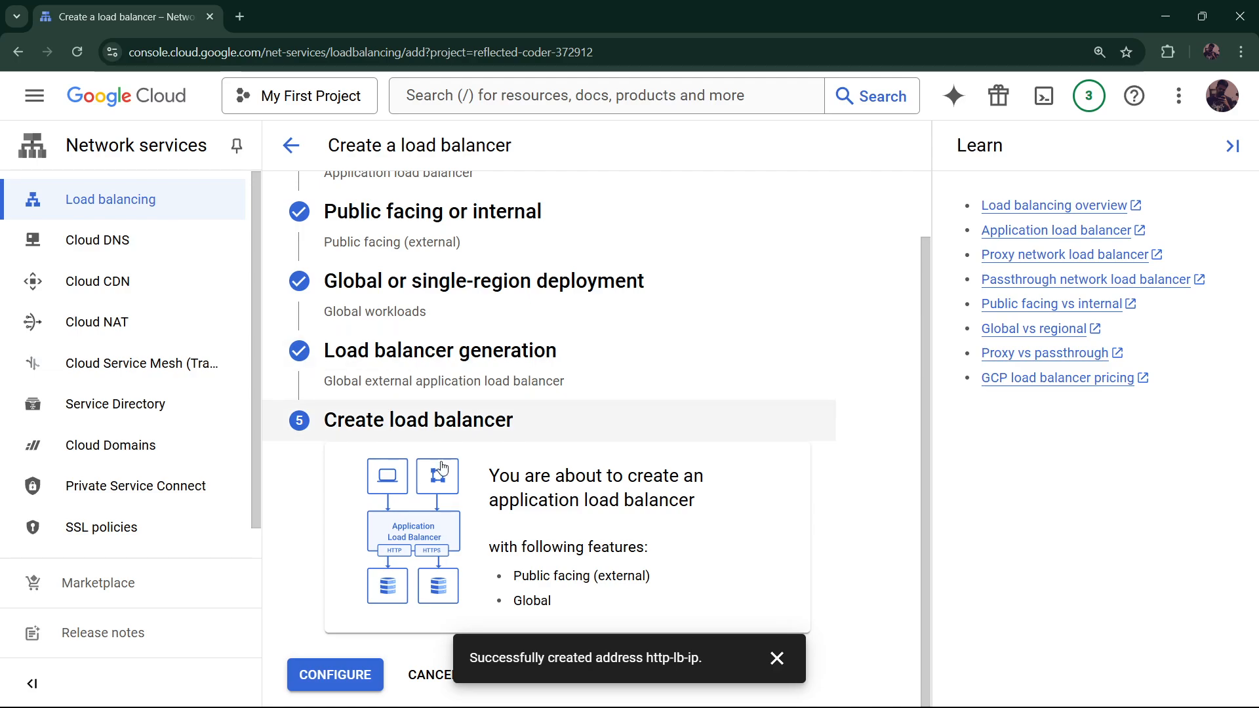
click(342, 680)
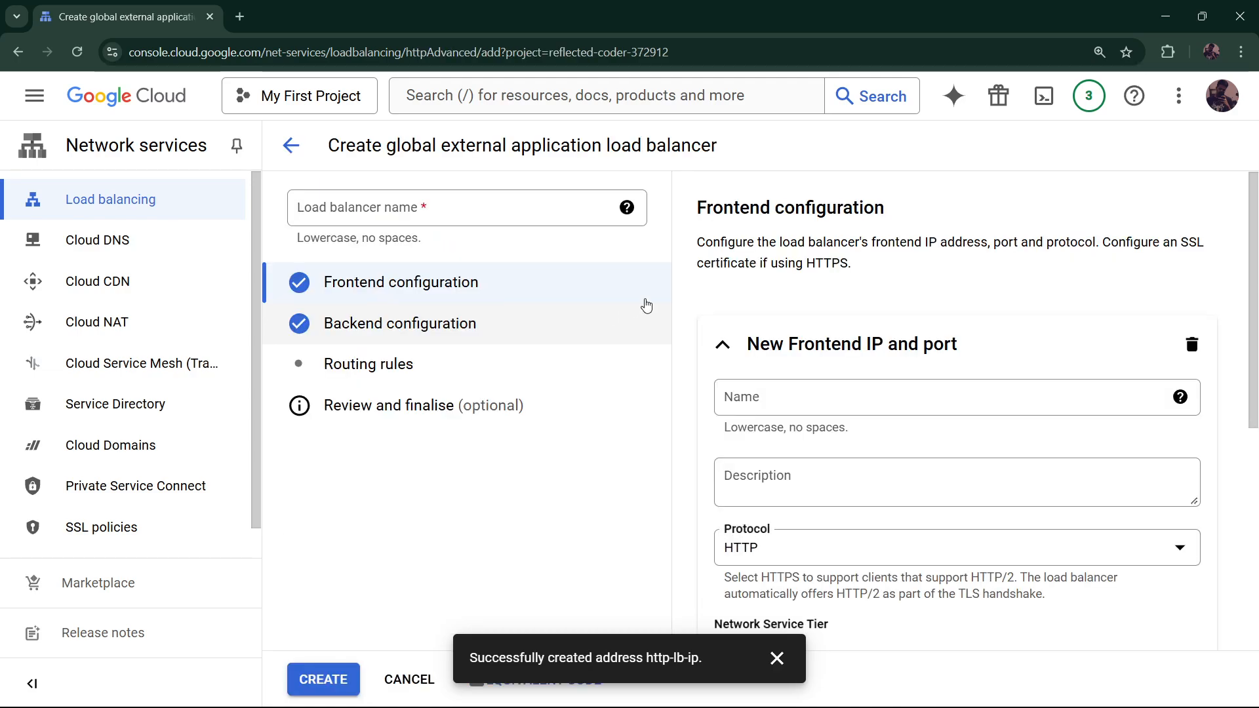
Name the frontend and assign the reserved http-lb-ip address, keeping HTTP on port 80
click(814, 394)
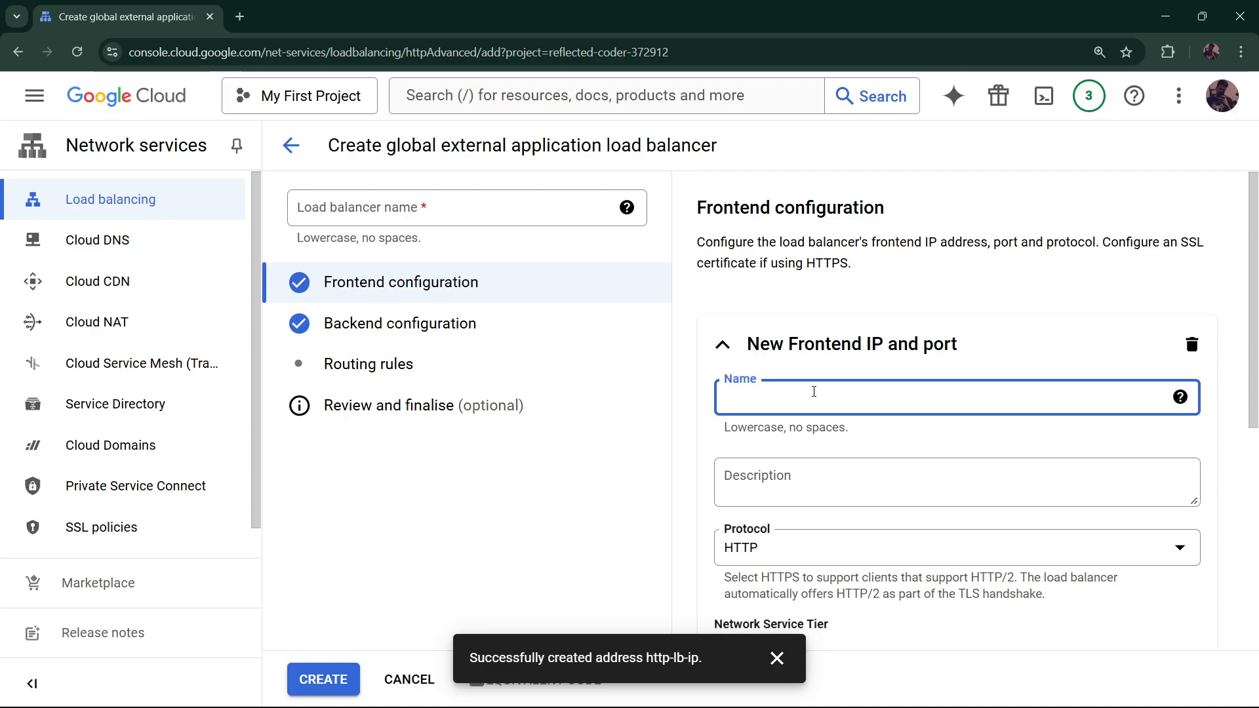
text(gcp)
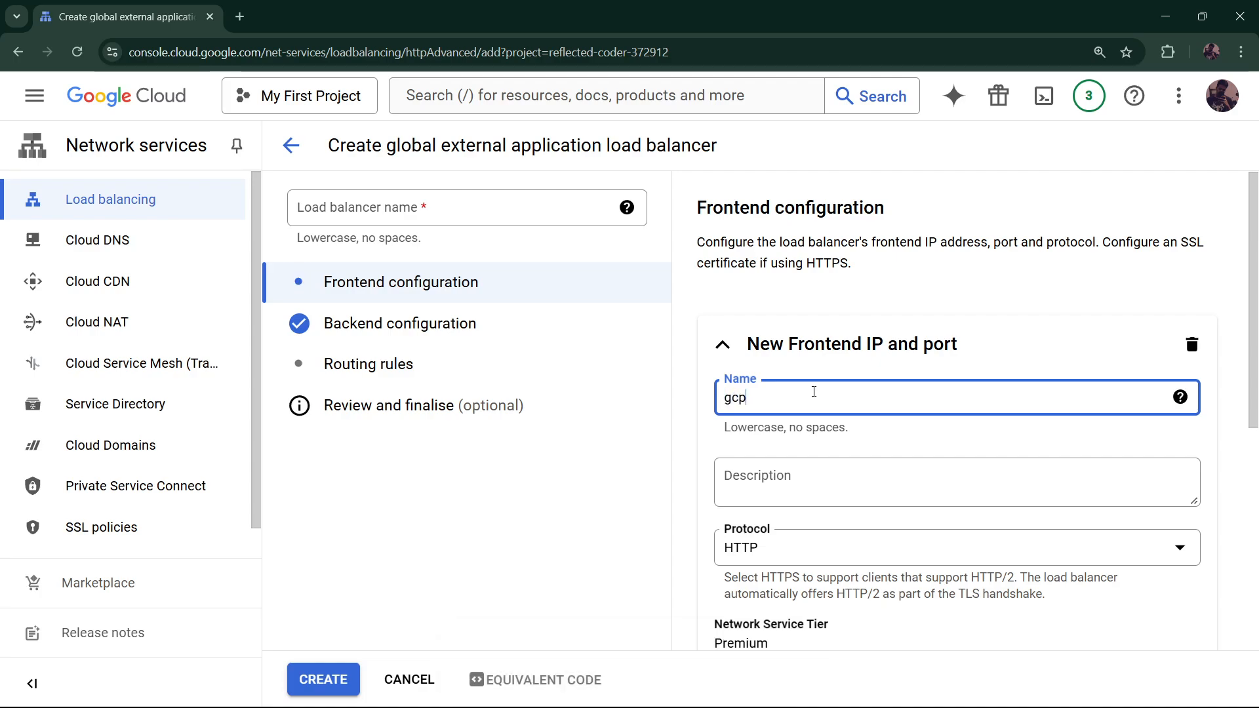
text(labs-lb)
scroll(840, 417, down, 3)
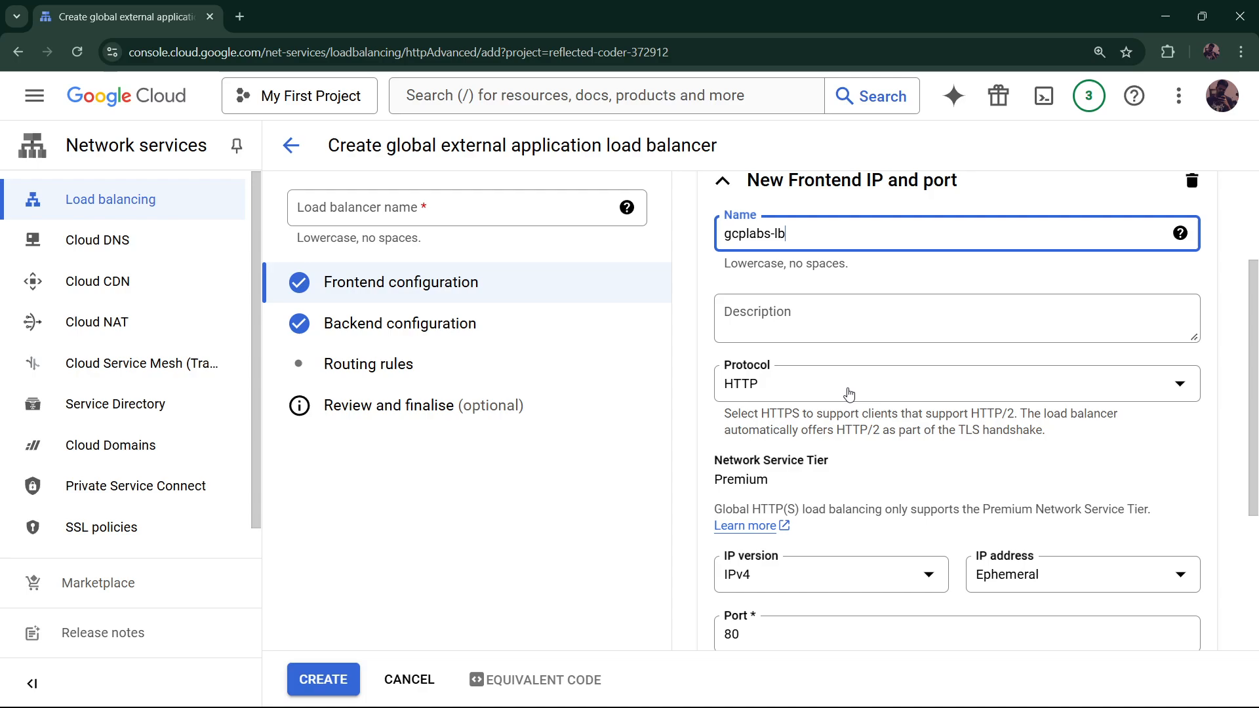
scroll(849, 393, down, 3)
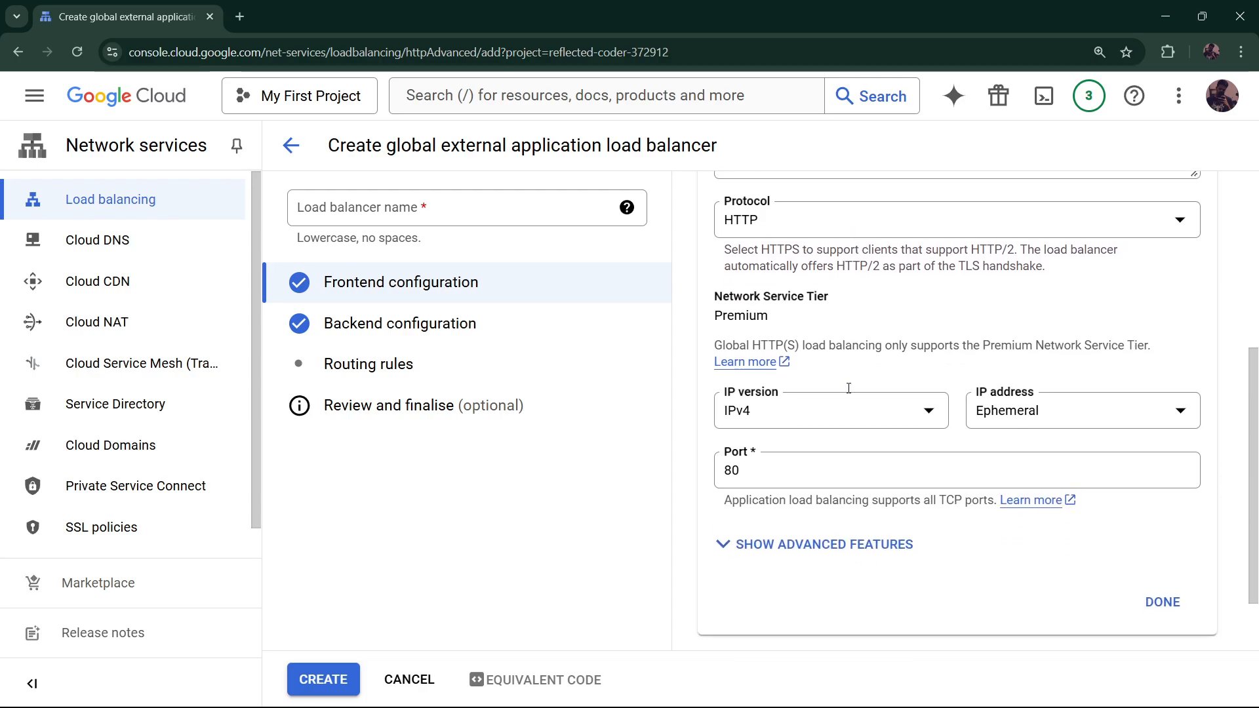
click(994, 422)
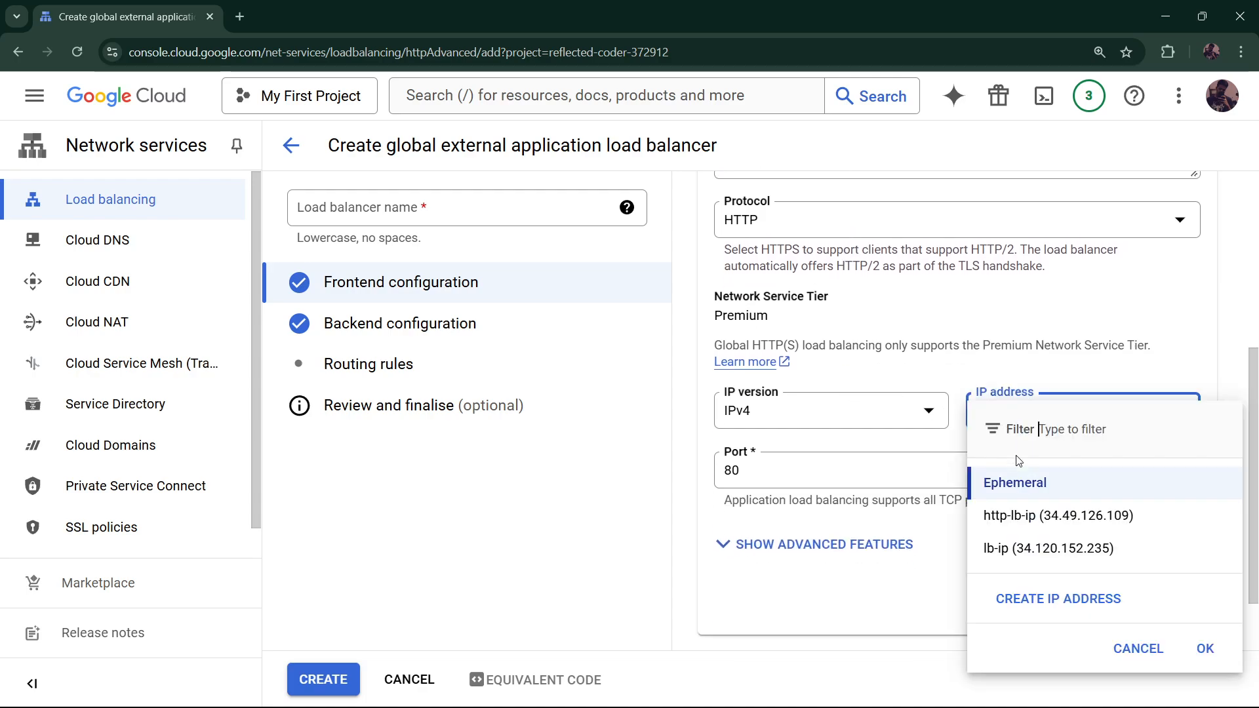
click(1028, 524)
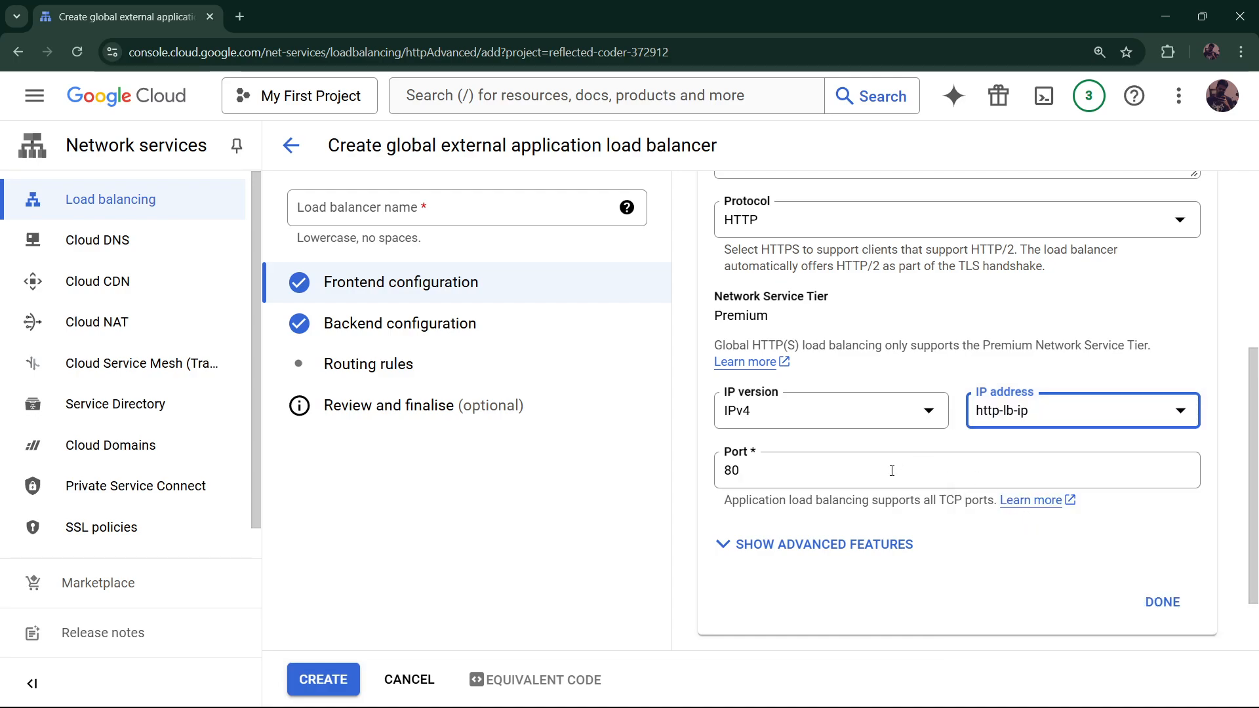
scroll(914, 484, down, 1)
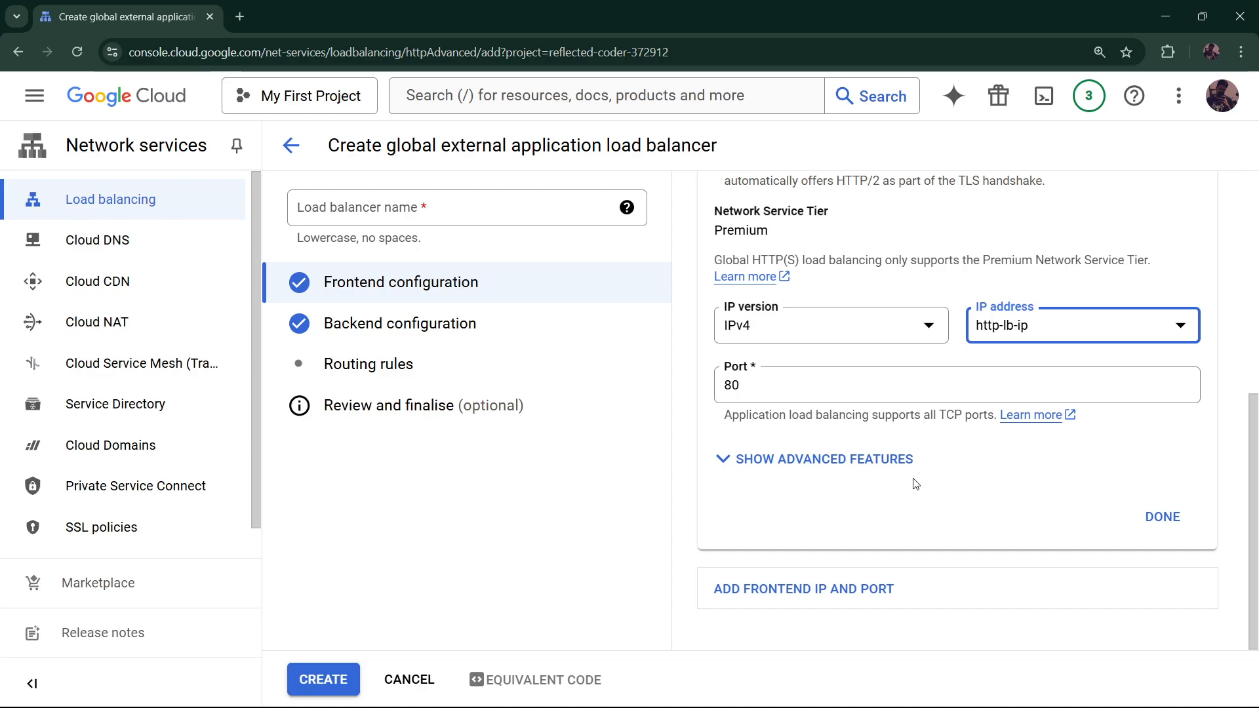
Add a frontend IP and port entry named lb-frontend using the static address http-lb-ip
click(851, 595)
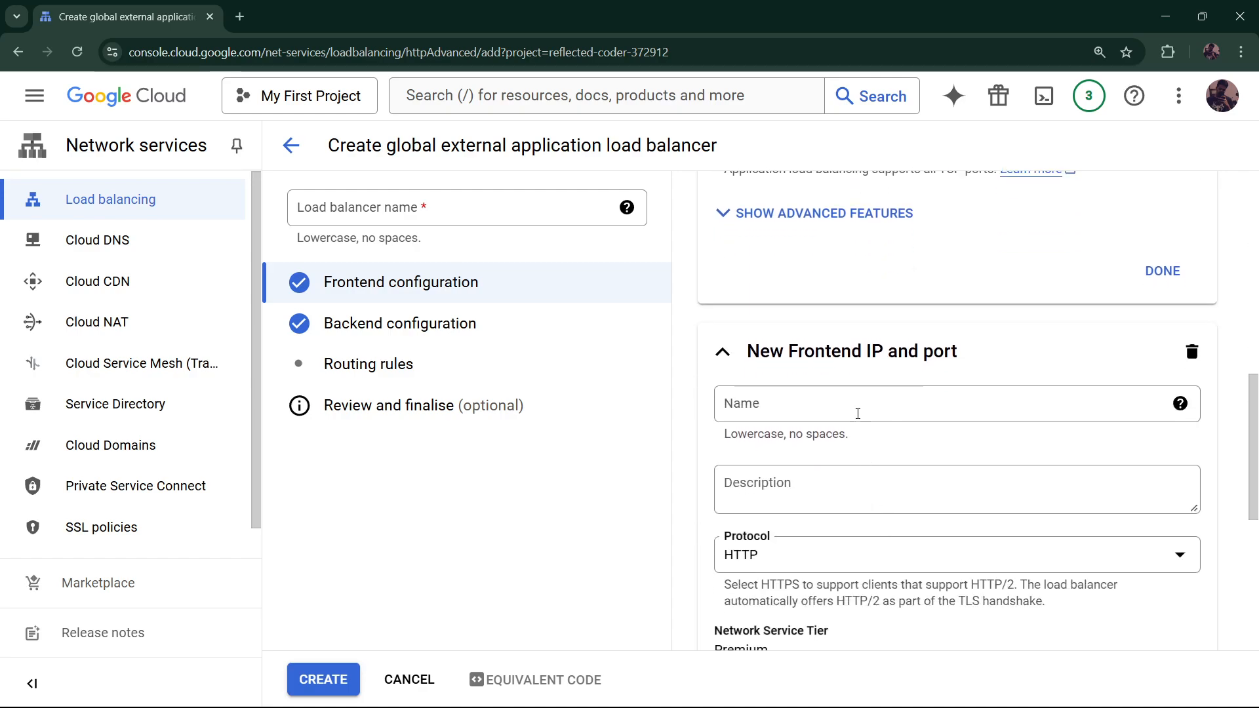
click(849, 395)
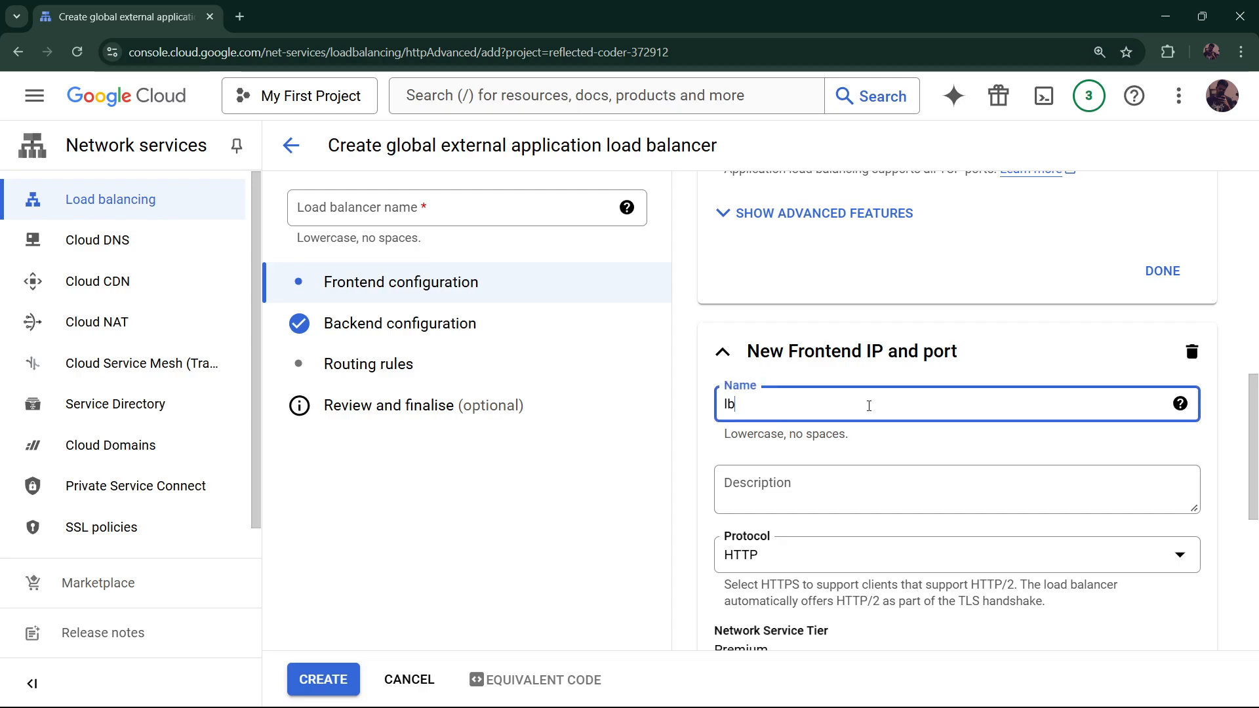
text(lb-frontend)
scroll(869, 406, down, 1)
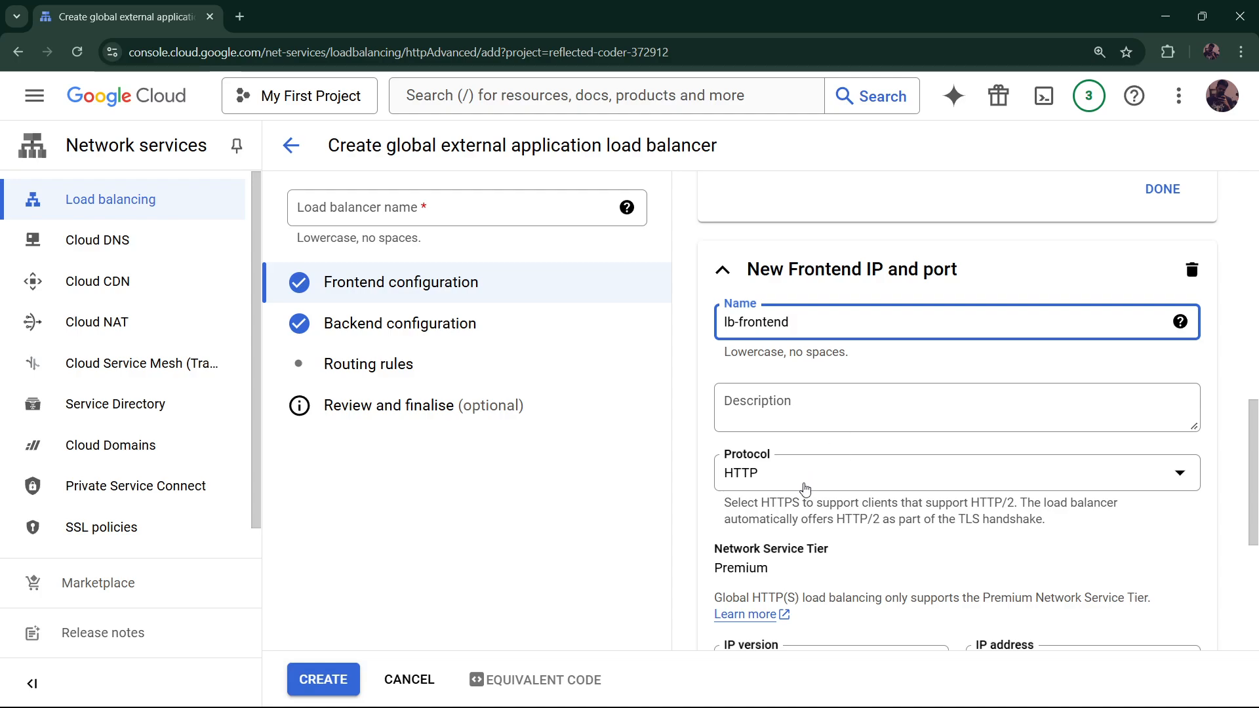
scroll(805, 484, down, 1)
scroll(863, 472, down, 2)
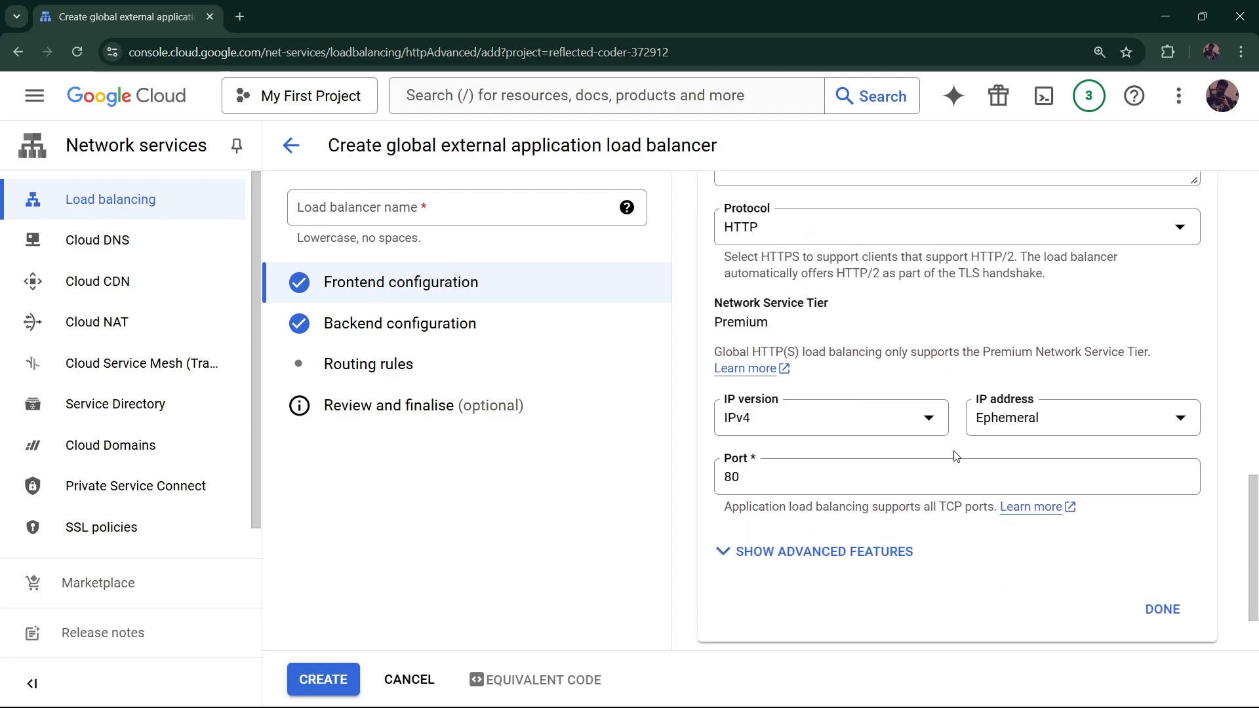
click(1071, 429)
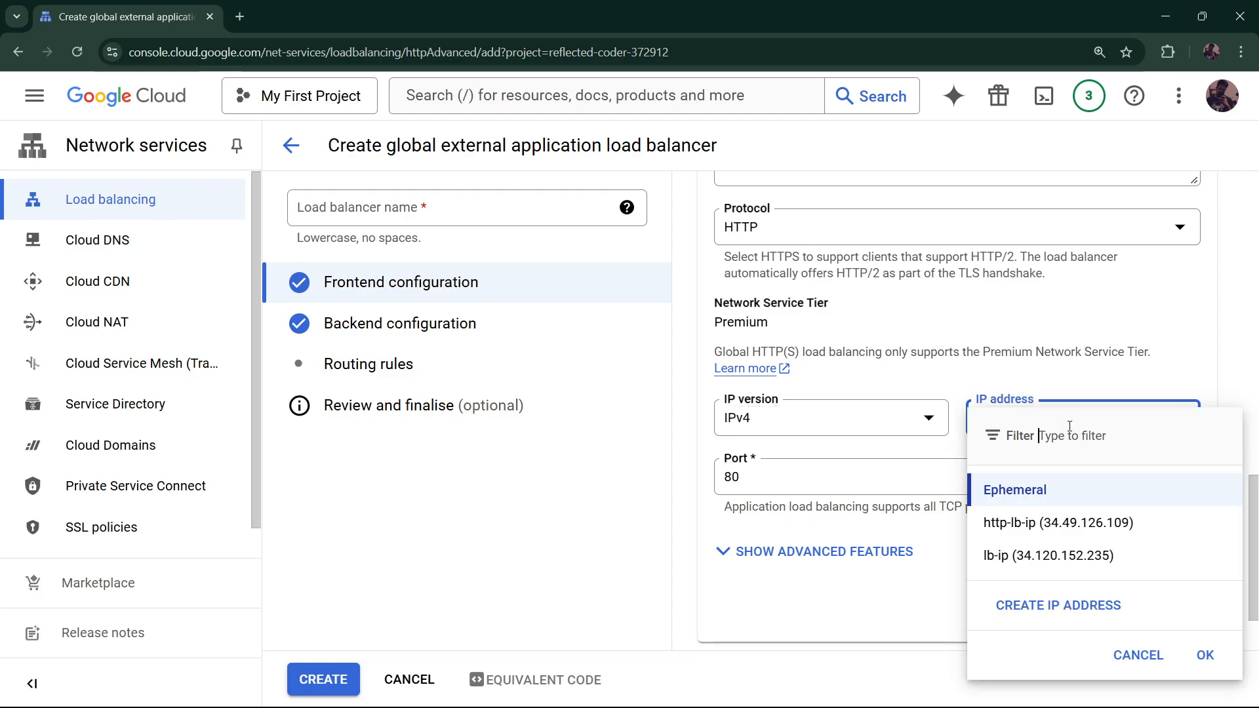
click(1056, 522)
scroll(887, 375, up, 3)
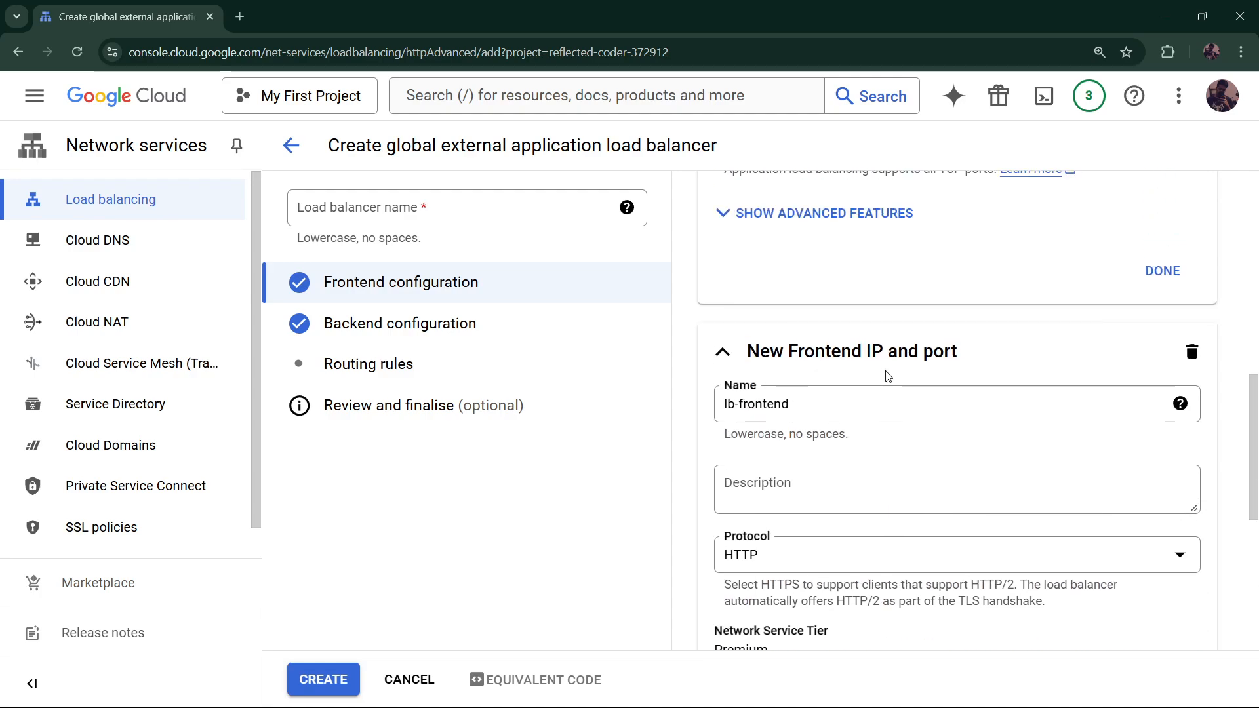
scroll(887, 383, up, 2)
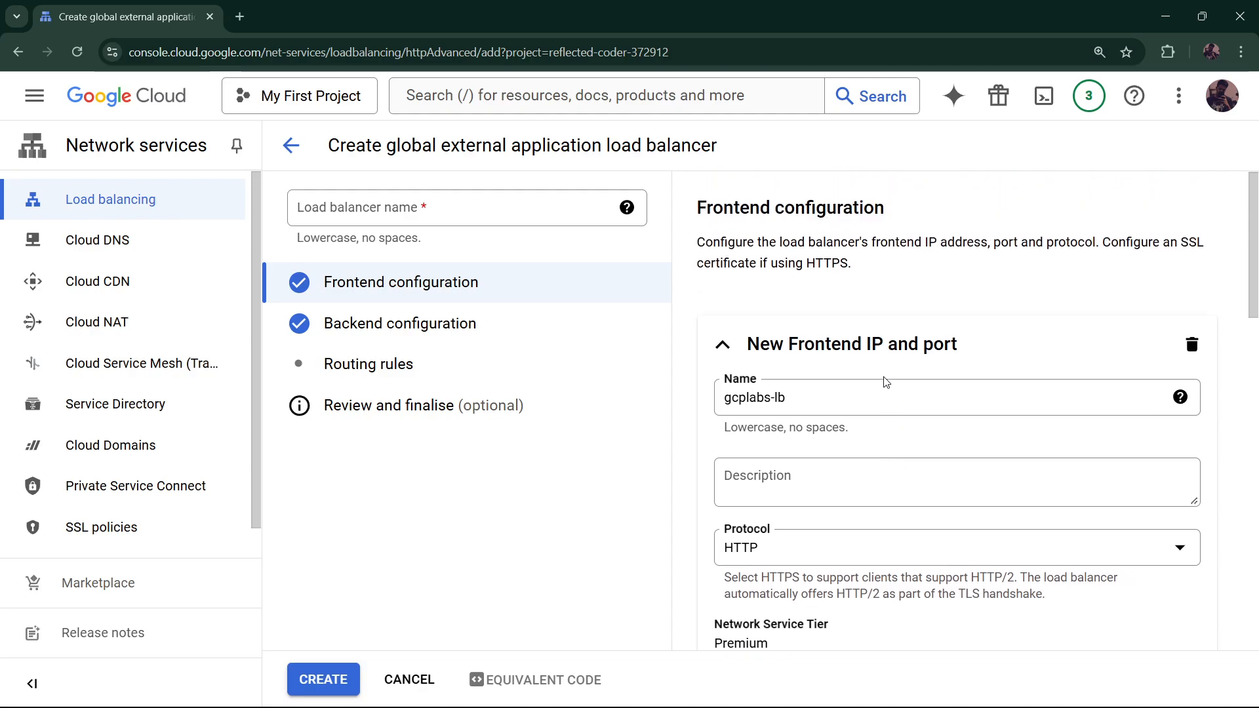
scroll(886, 384, down, 10)
scroll(984, 361, up, 1)
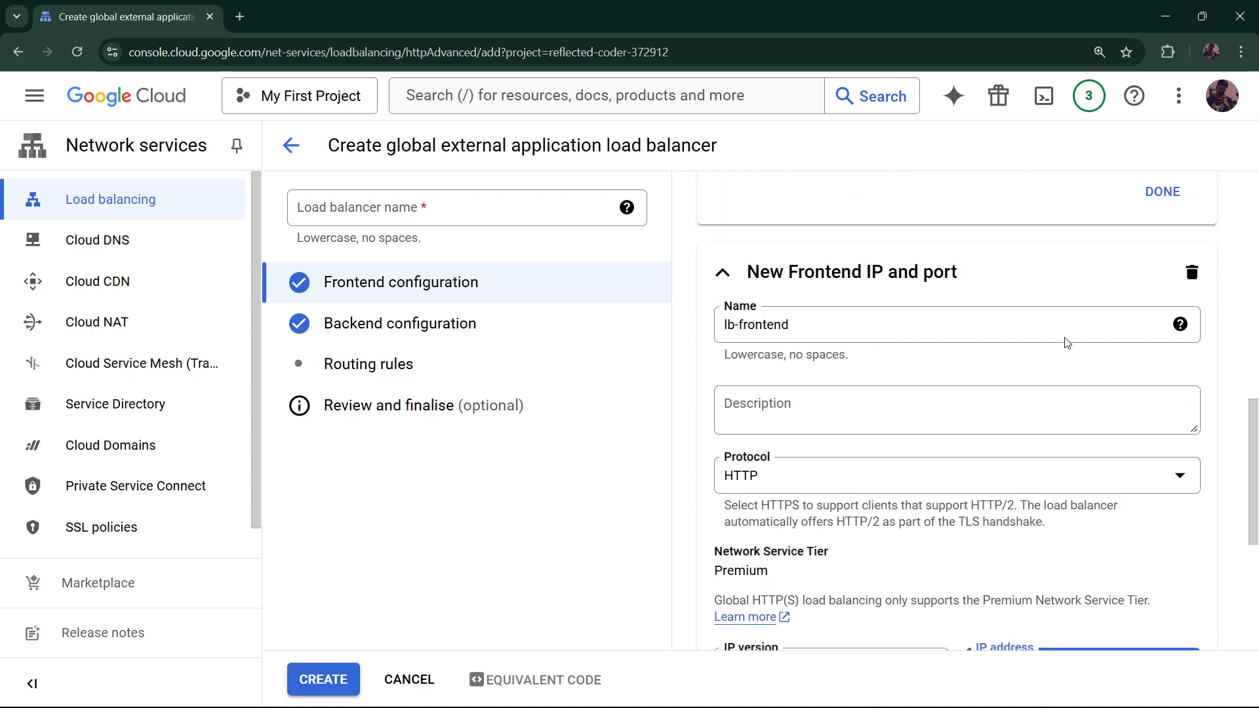
scroll(1154, 301, down, 5)
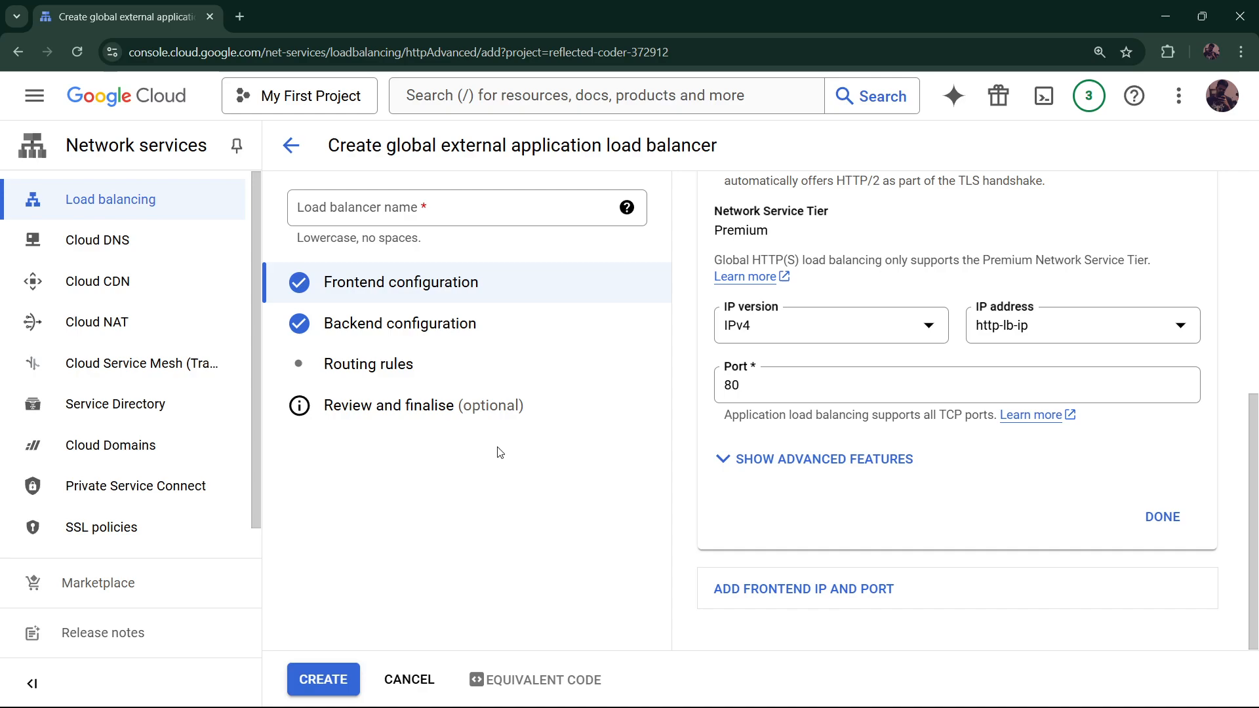
scroll(886, 420, up, 6)
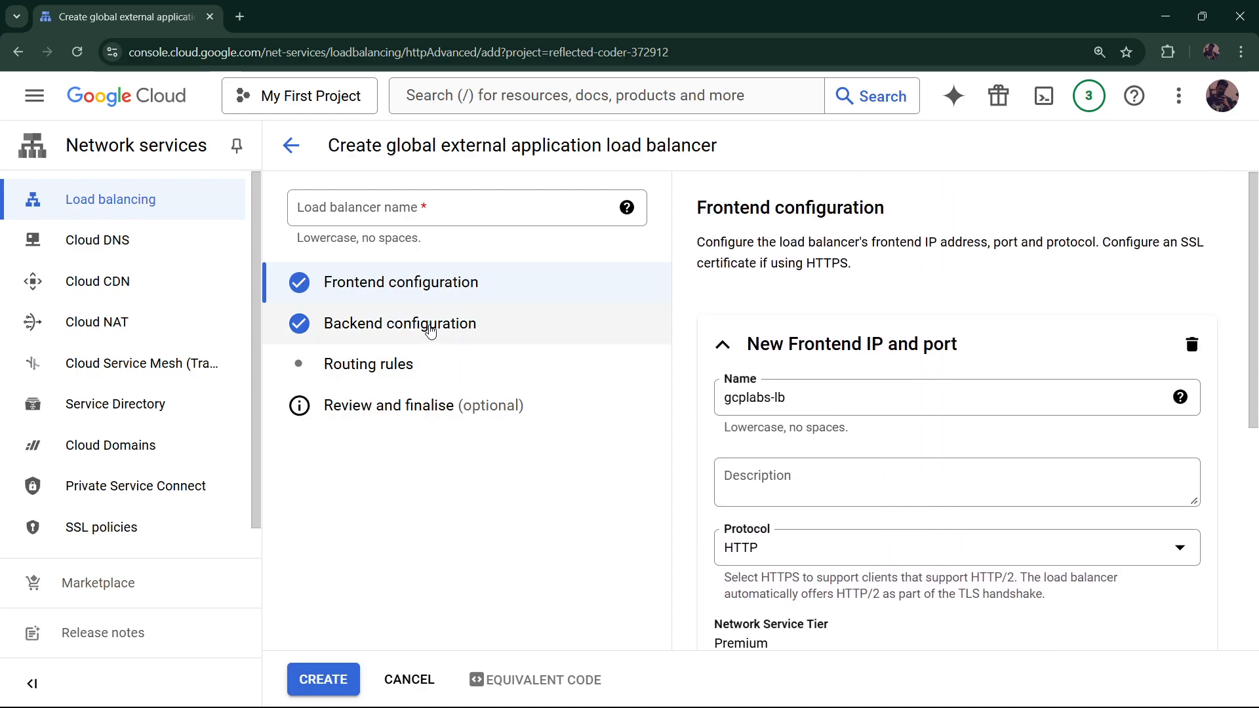
In backend configuration, create a new backend service named gcplabs-backend
click(430, 332)
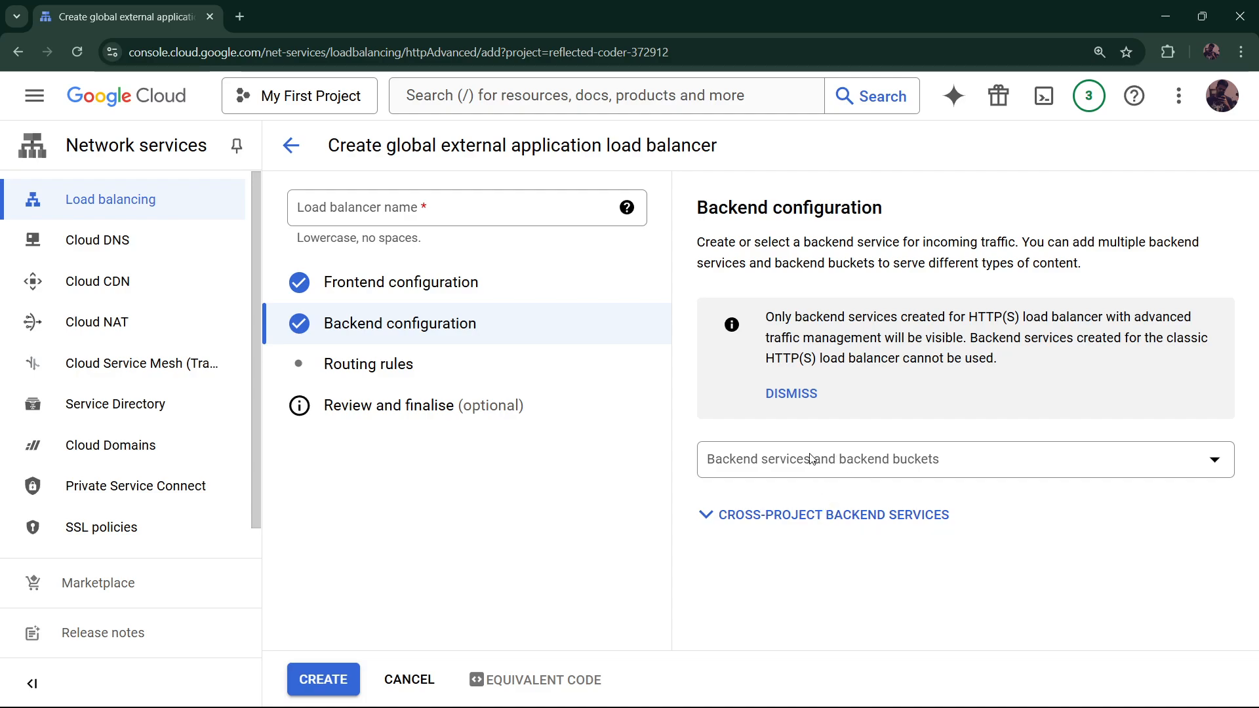
click(1011, 467)
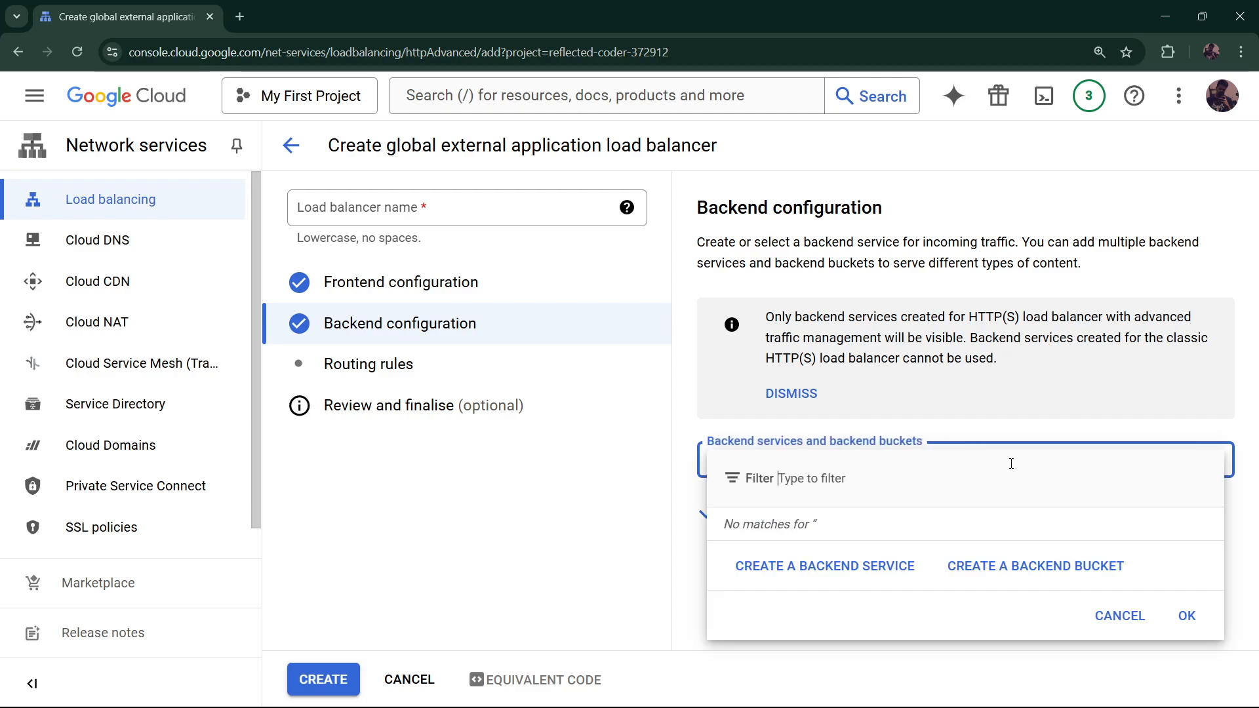
click(854, 579)
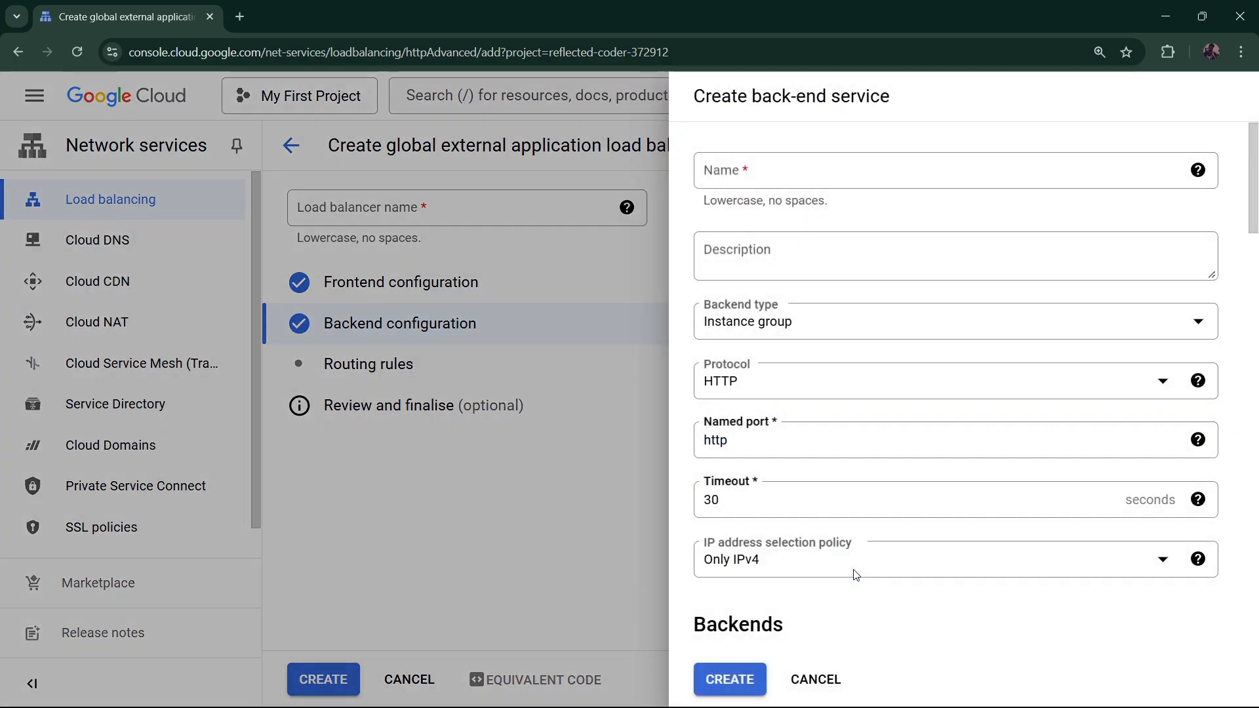
click(819, 187)
text(gcp)
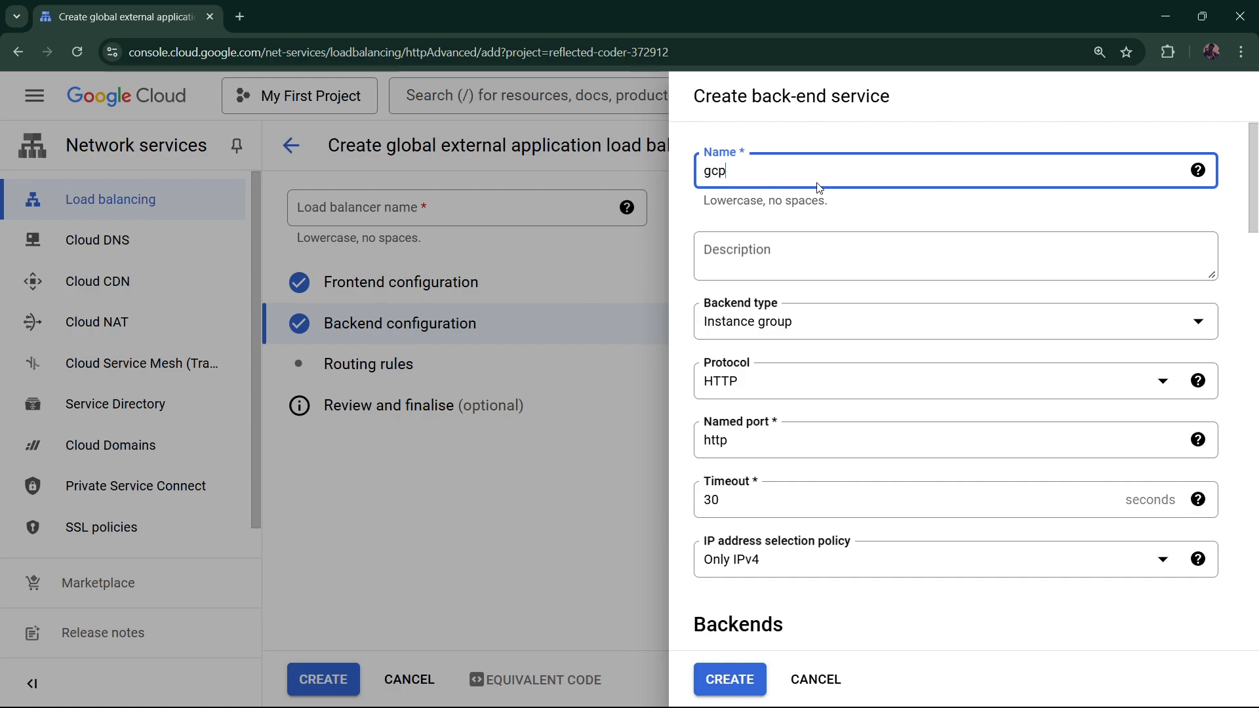
text(labs-)
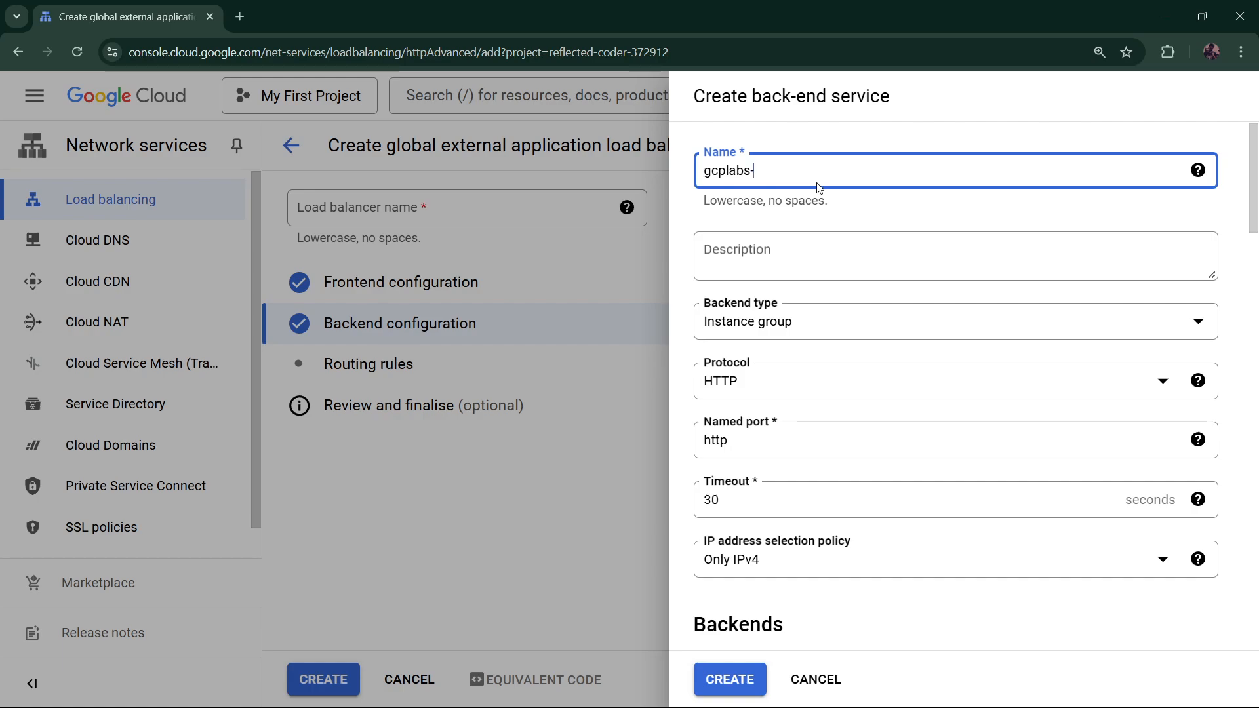
text(backend)
Use instance-group as the backend with port numbers 80 and 8080
scroll(815, 293, down, 4)
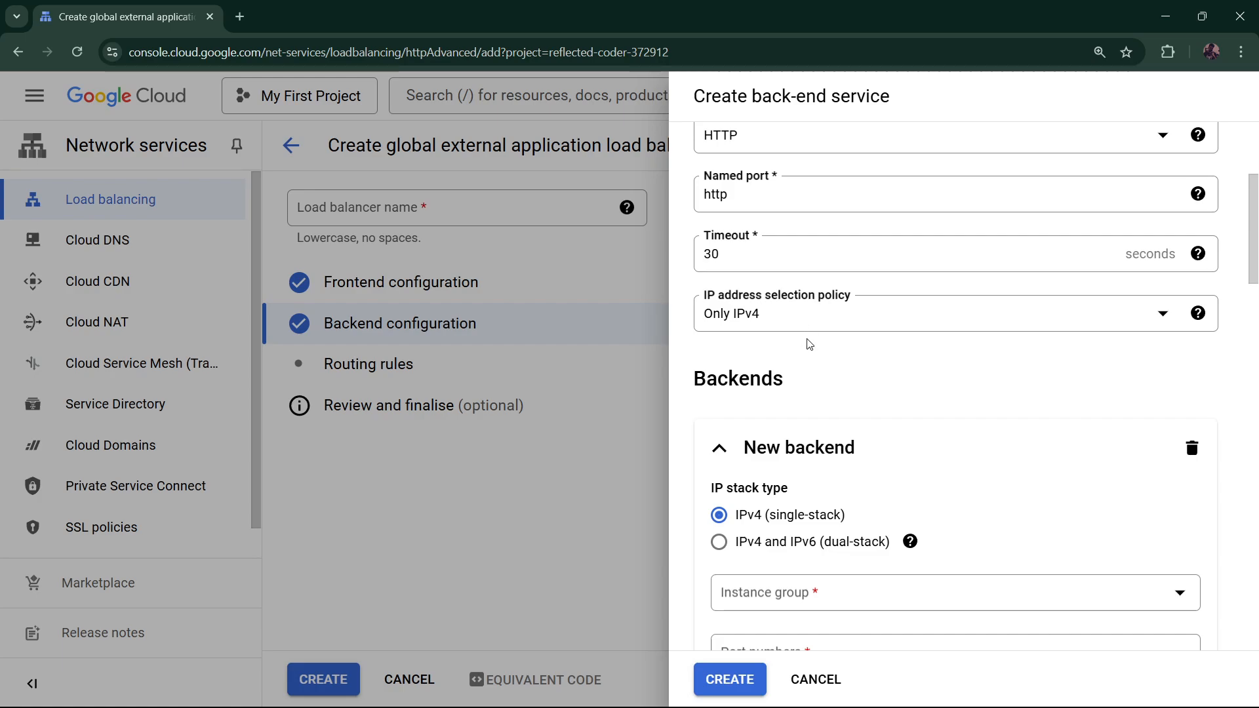
scroll(832, 385, down, 1)
scroll(844, 391, down, 1)
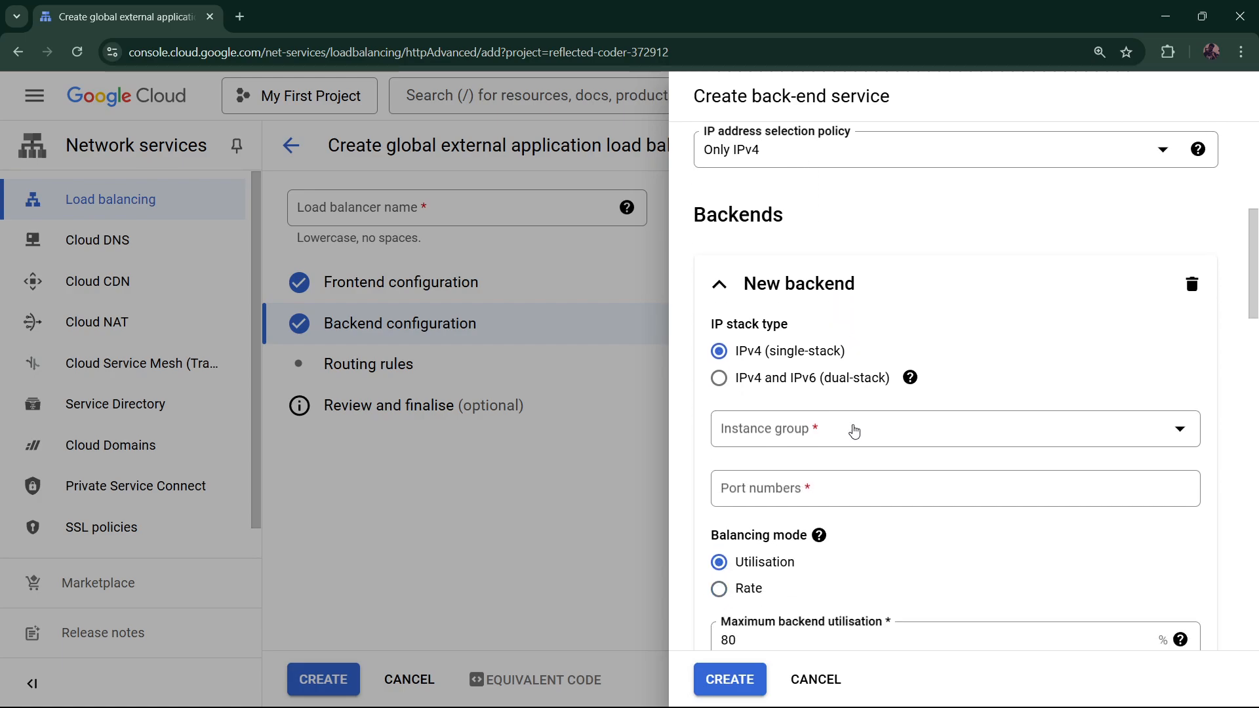
click(854, 433)
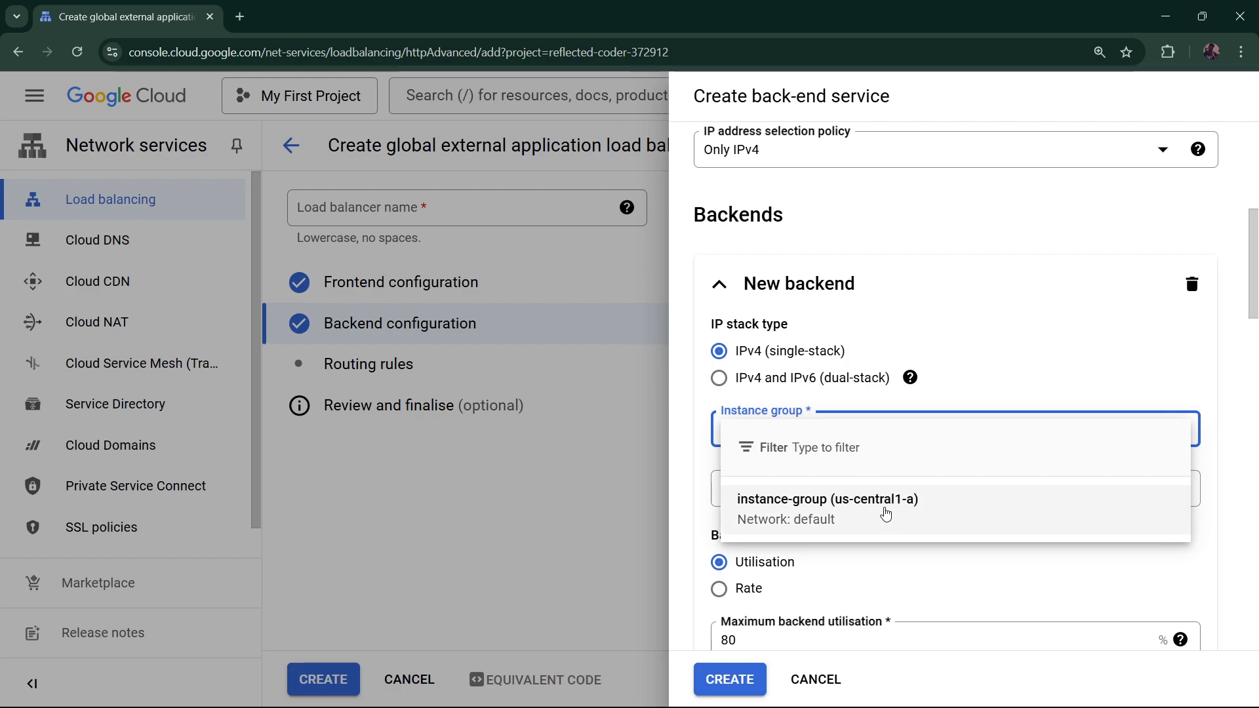
click(873, 522)
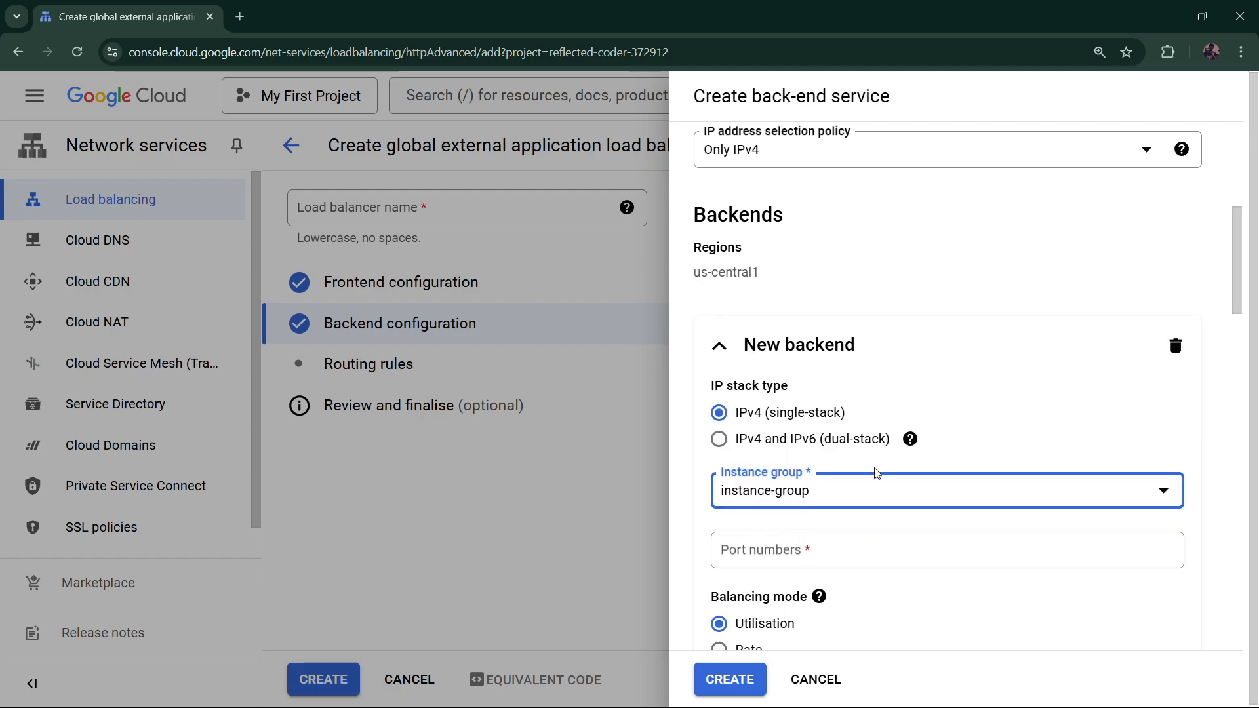
click(909, 435)
scroll(908, 426, down, 1)
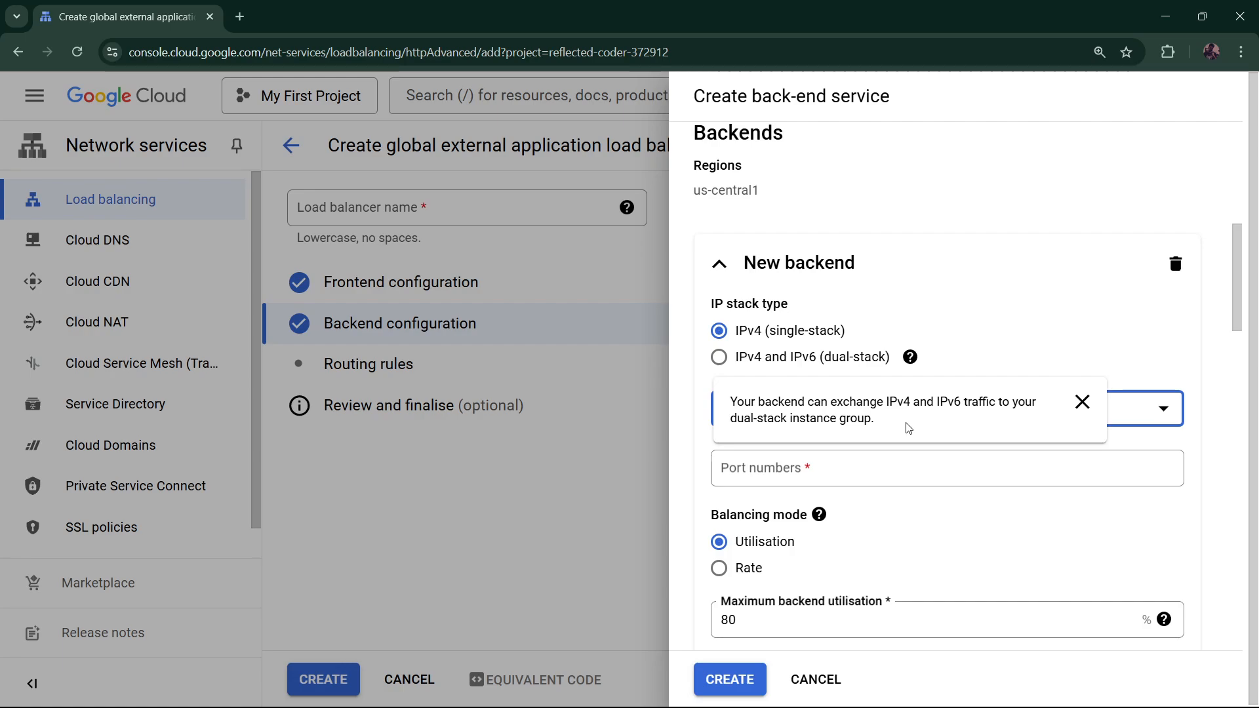
click(814, 467)
text(80)
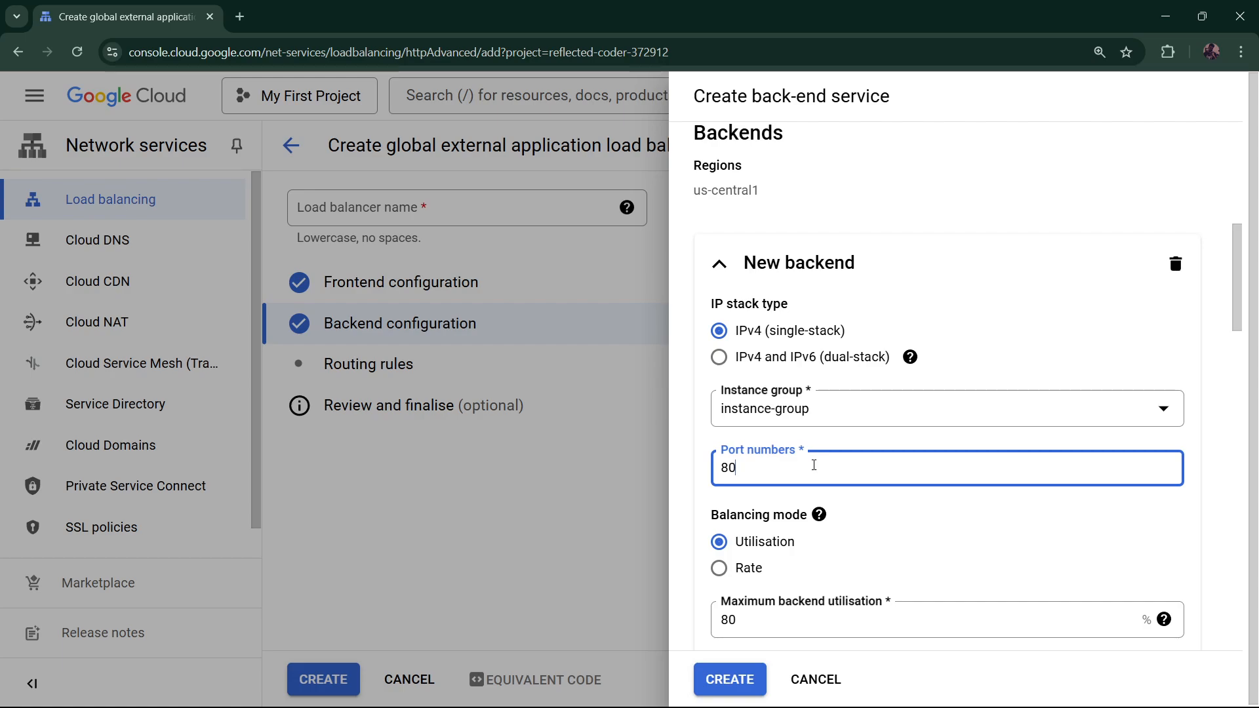
key(Return)
text(8080)
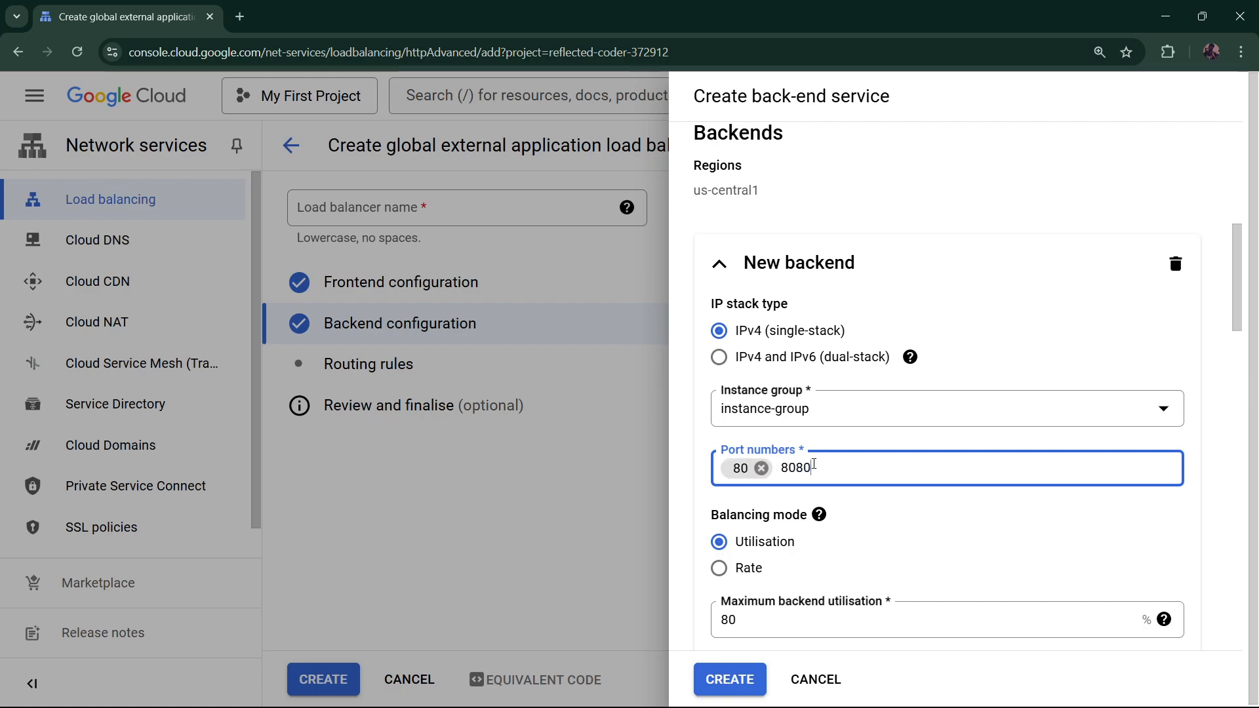
key(Return)
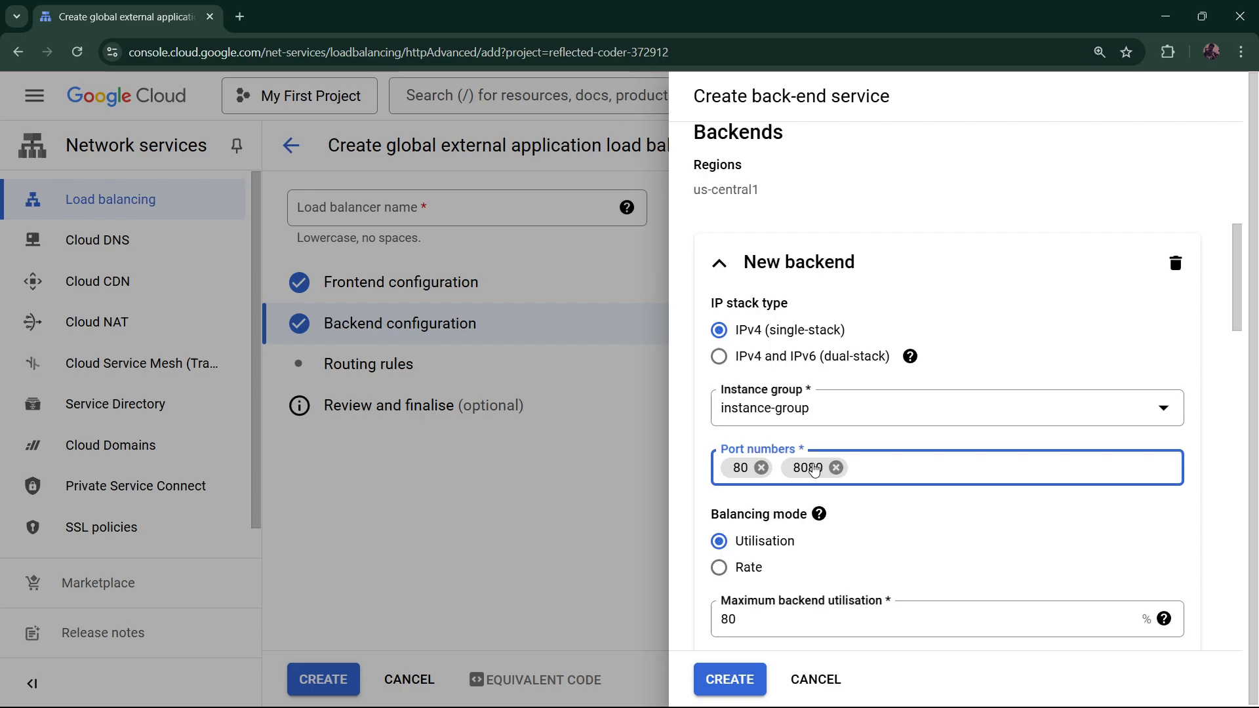
Disable Cloud CDN for the backend service and bring up the health check choices
scroll(814, 470, down, 3)
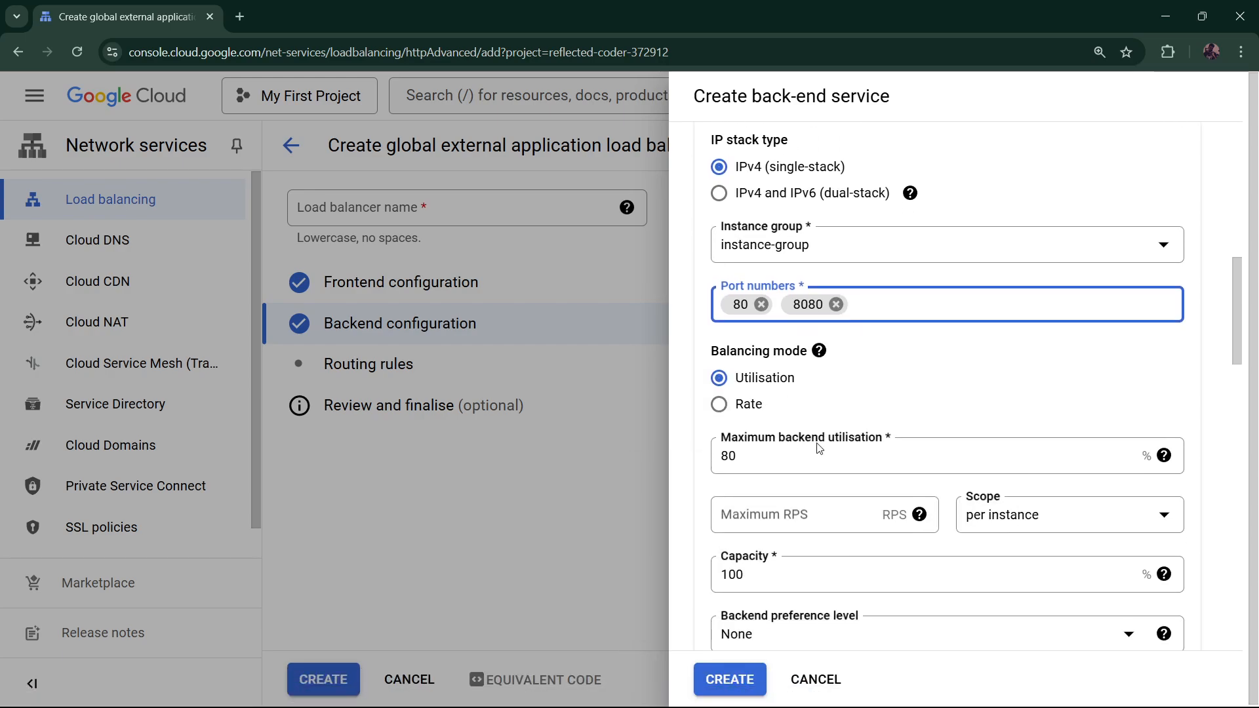
scroll(819, 449, down, 3)
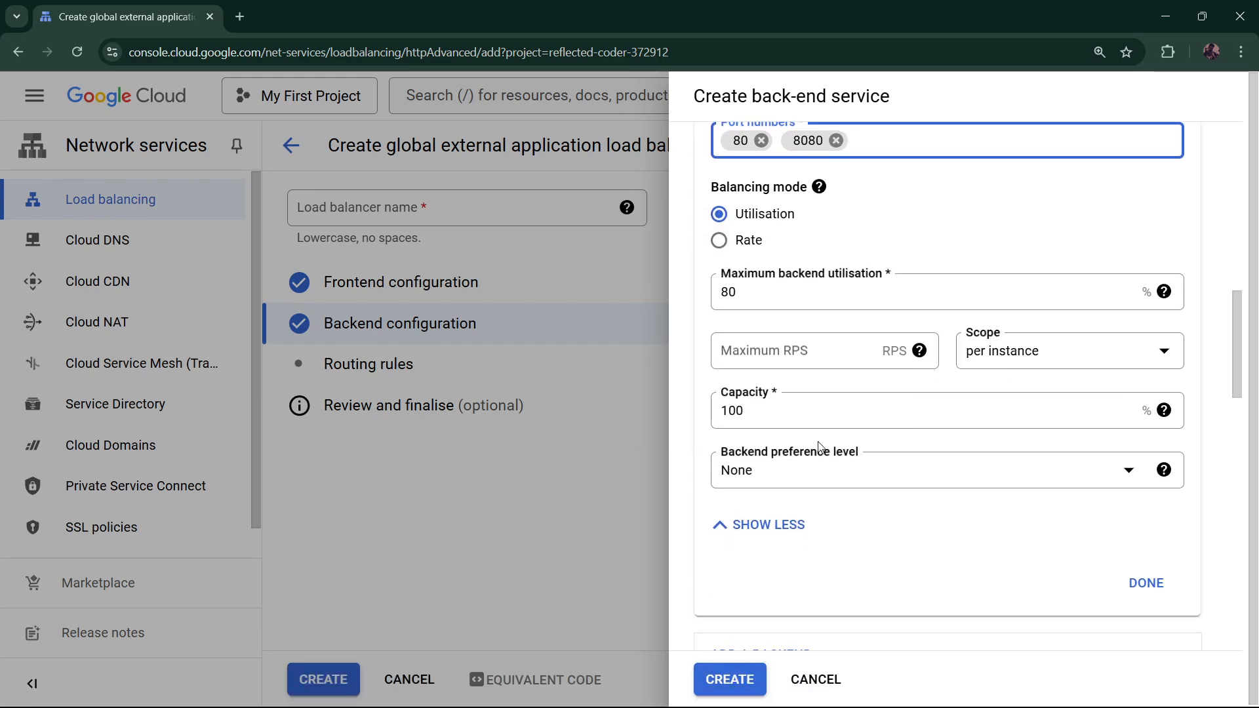
scroll(819, 449, down, 4)
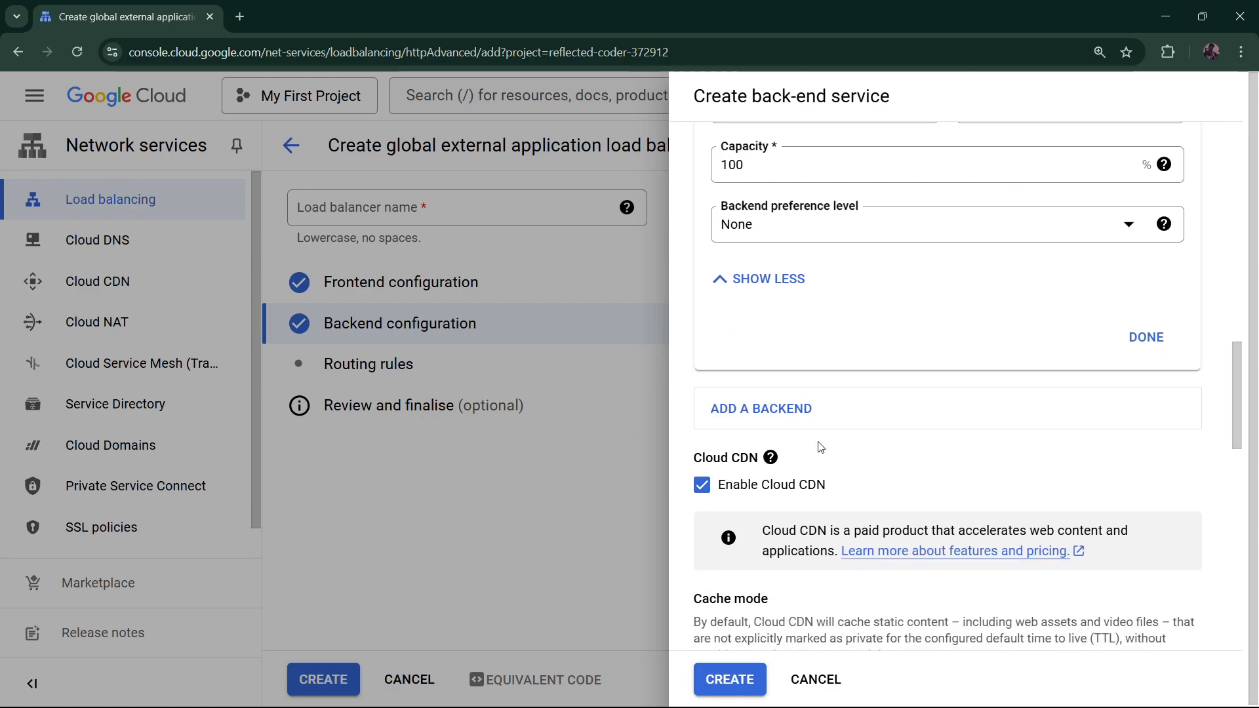
click(795, 485)
scroll(819, 484, down, 3)
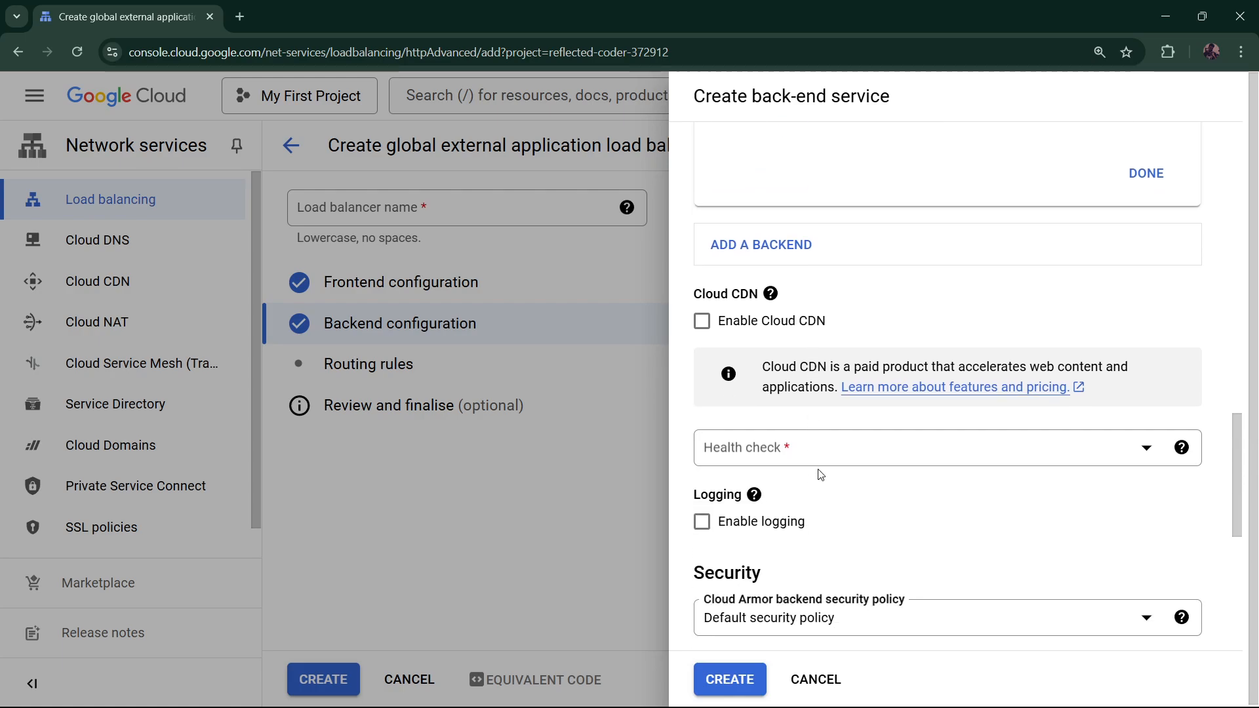
scroll(820, 474, down, 3)
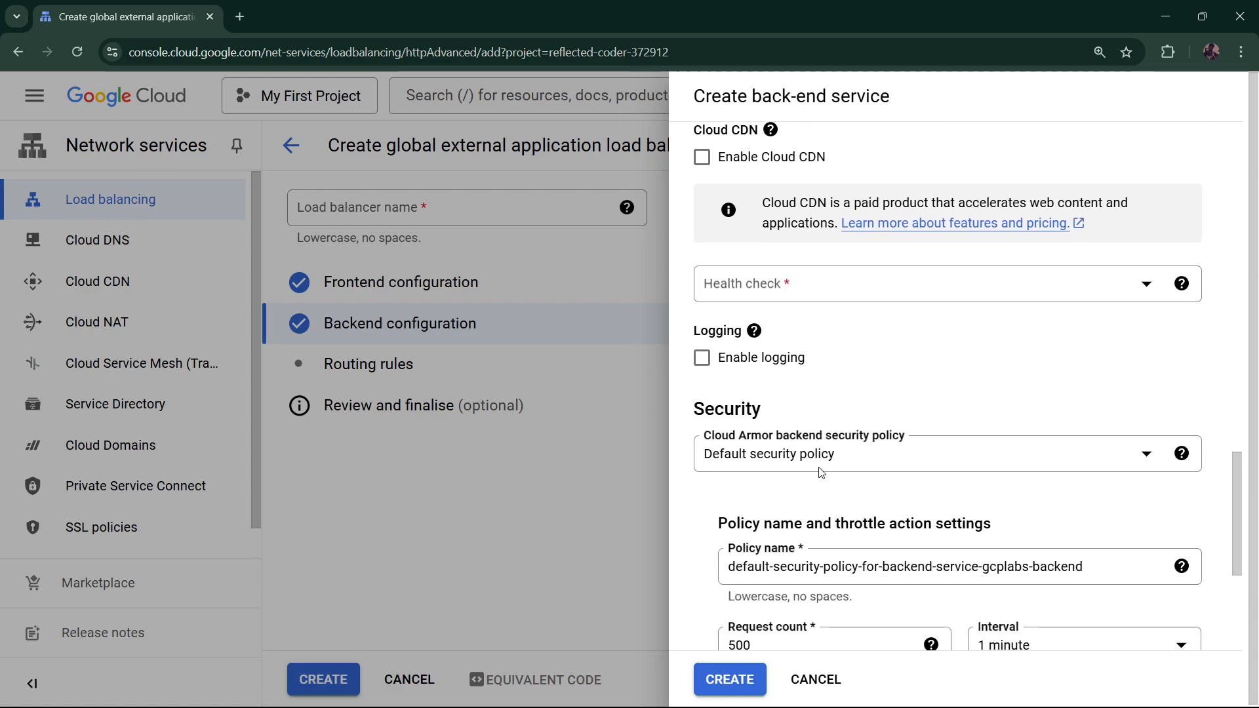
scroll(821, 472, down, 5)
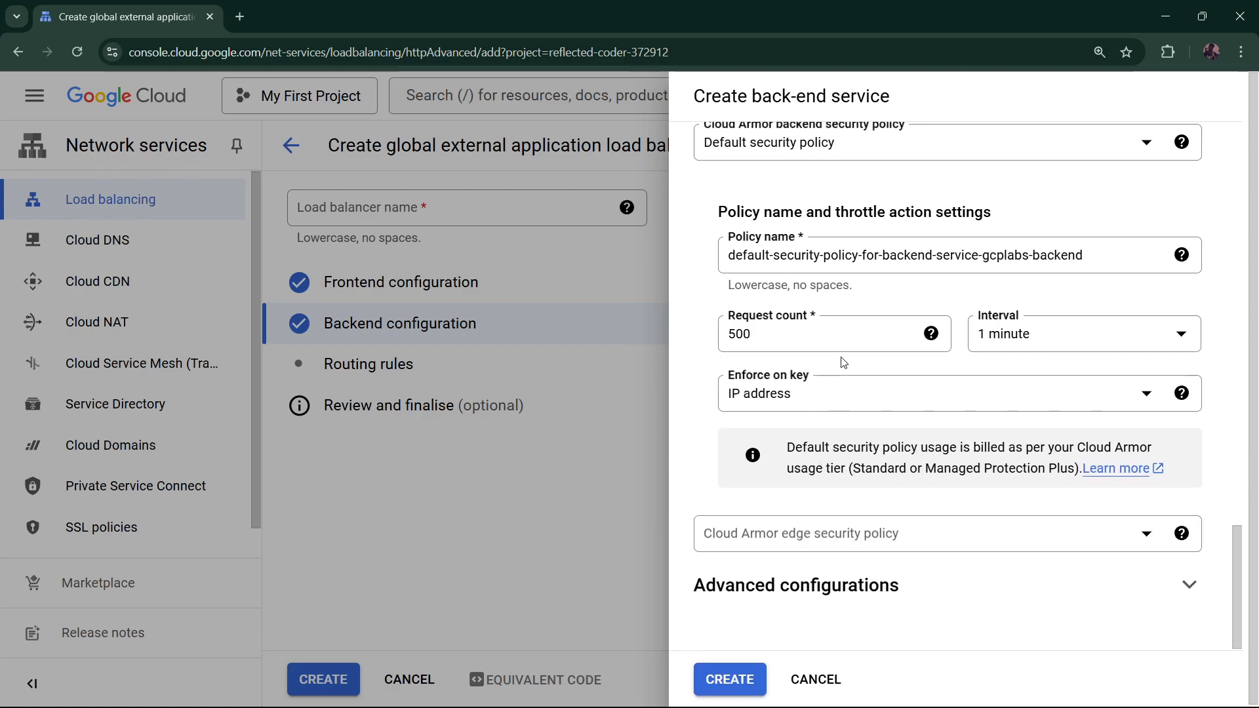
scroll(840, 359, up, 4)
scroll(850, 344, down, 1)
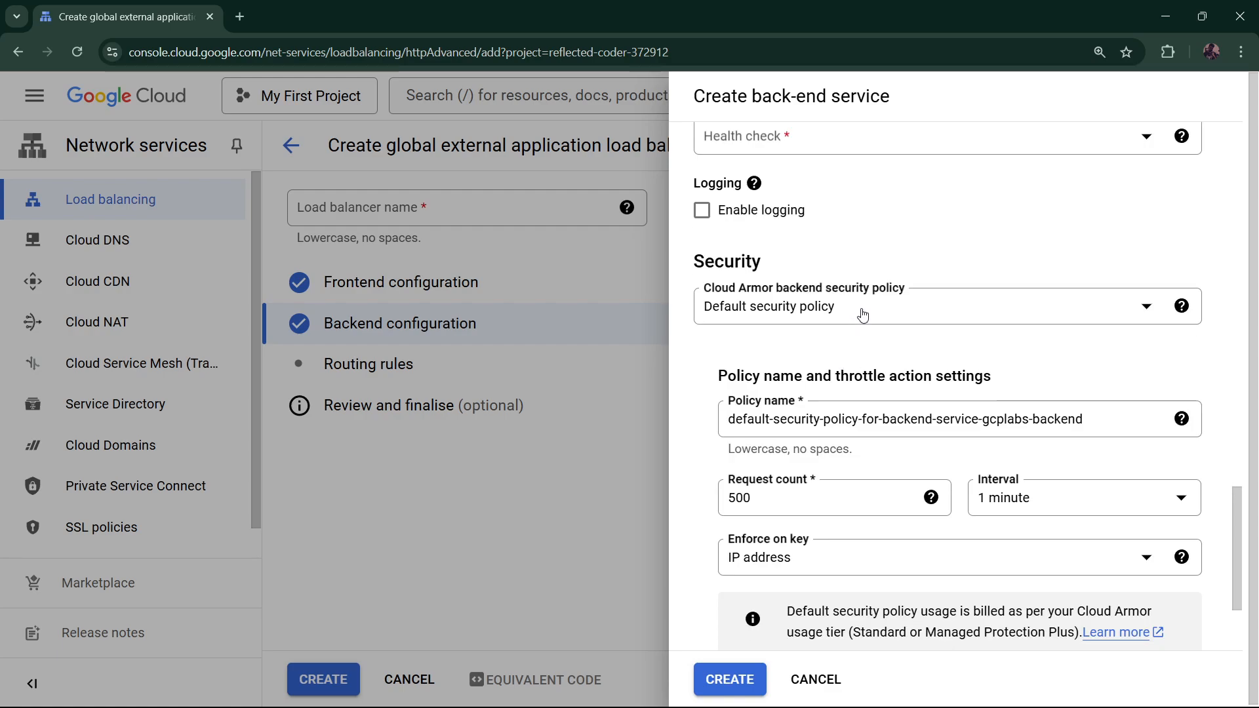
scroll(862, 315, up, 3)
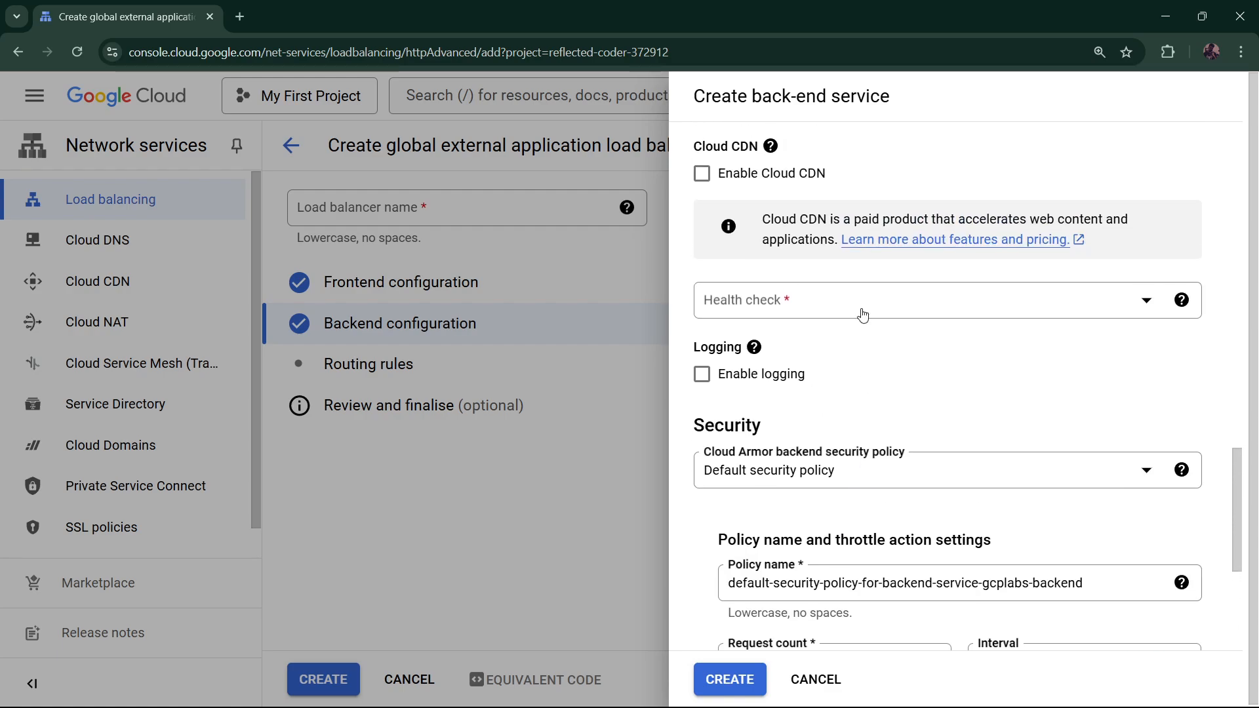
click(863, 313)
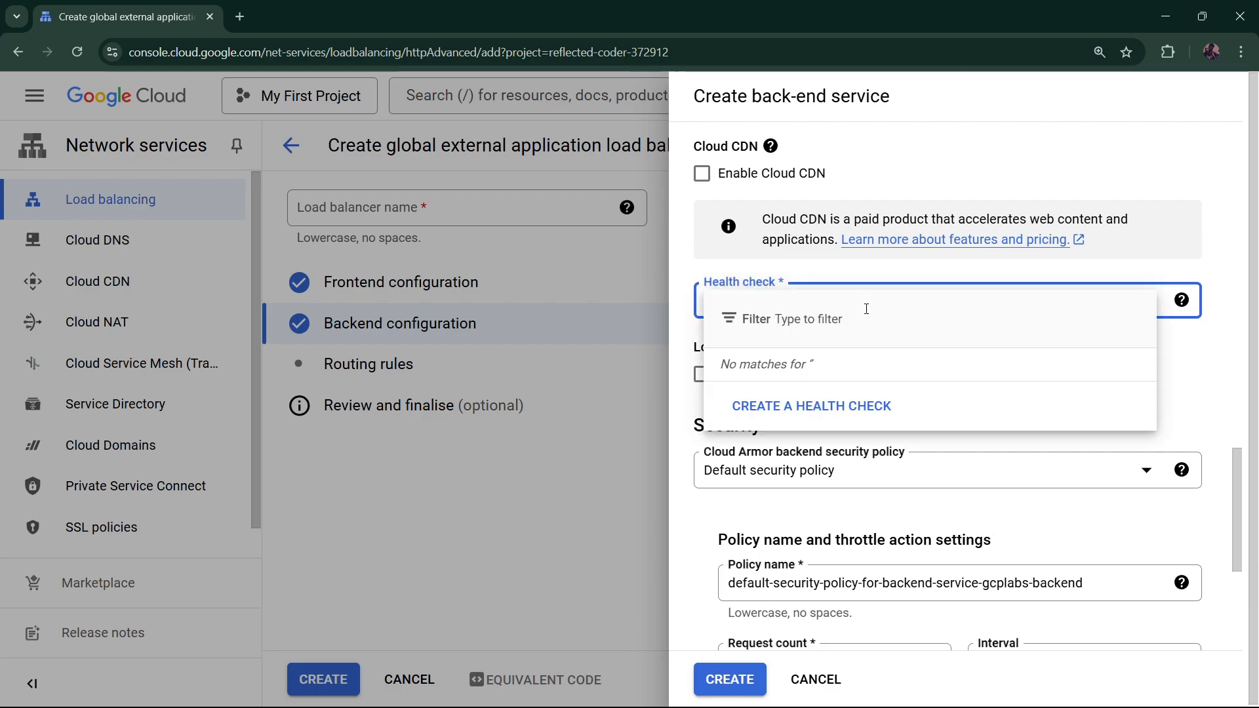
Create and save a TCP port 80 health check named gcplabs-healthcheck
click(842, 408)
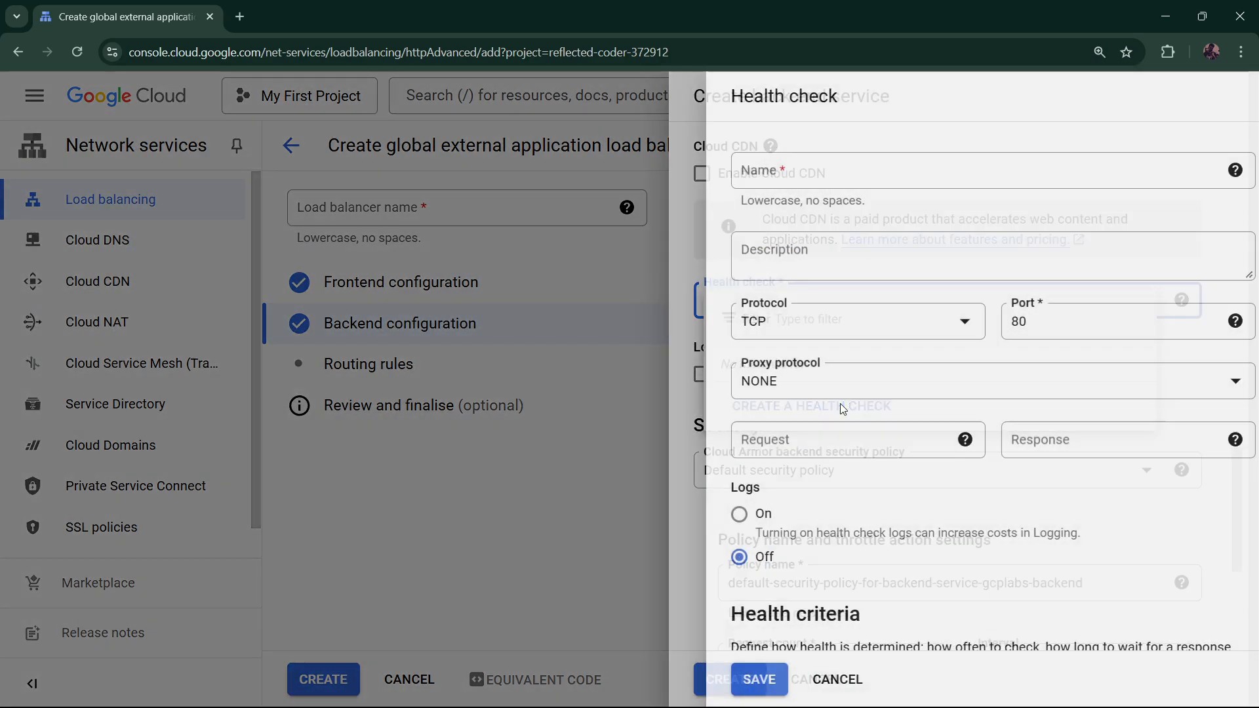
click(814, 172)
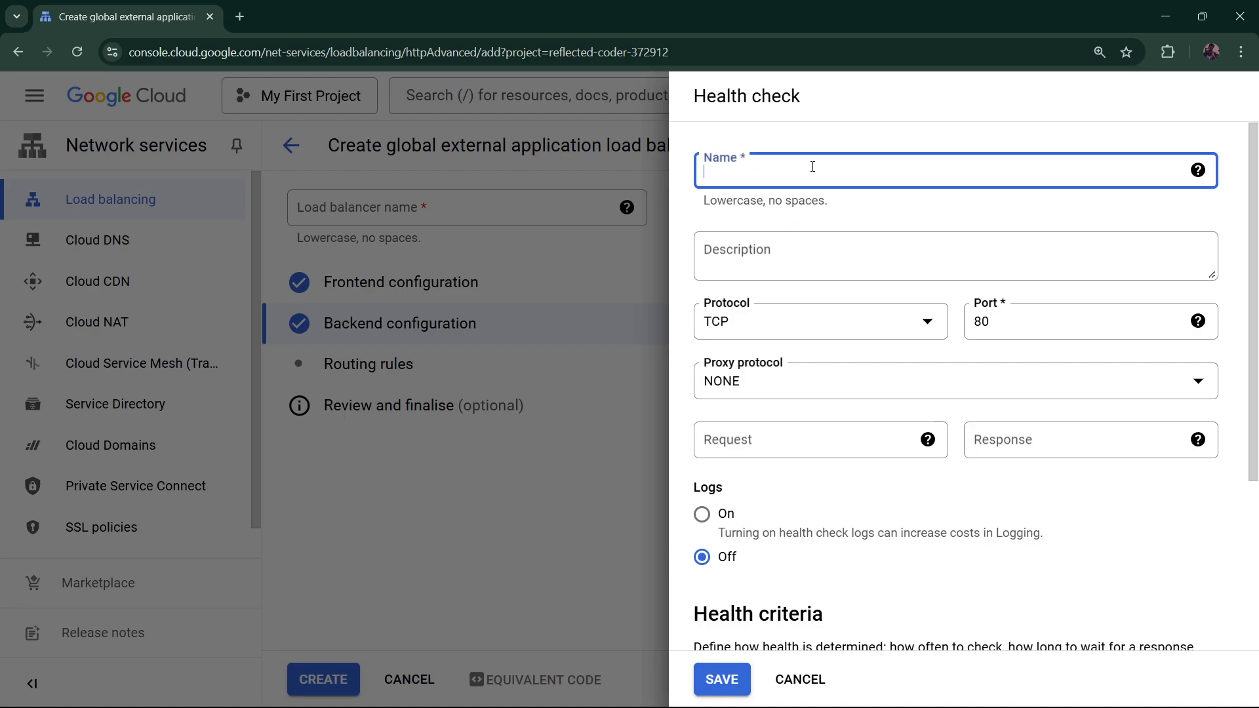
text(gcplabs-)
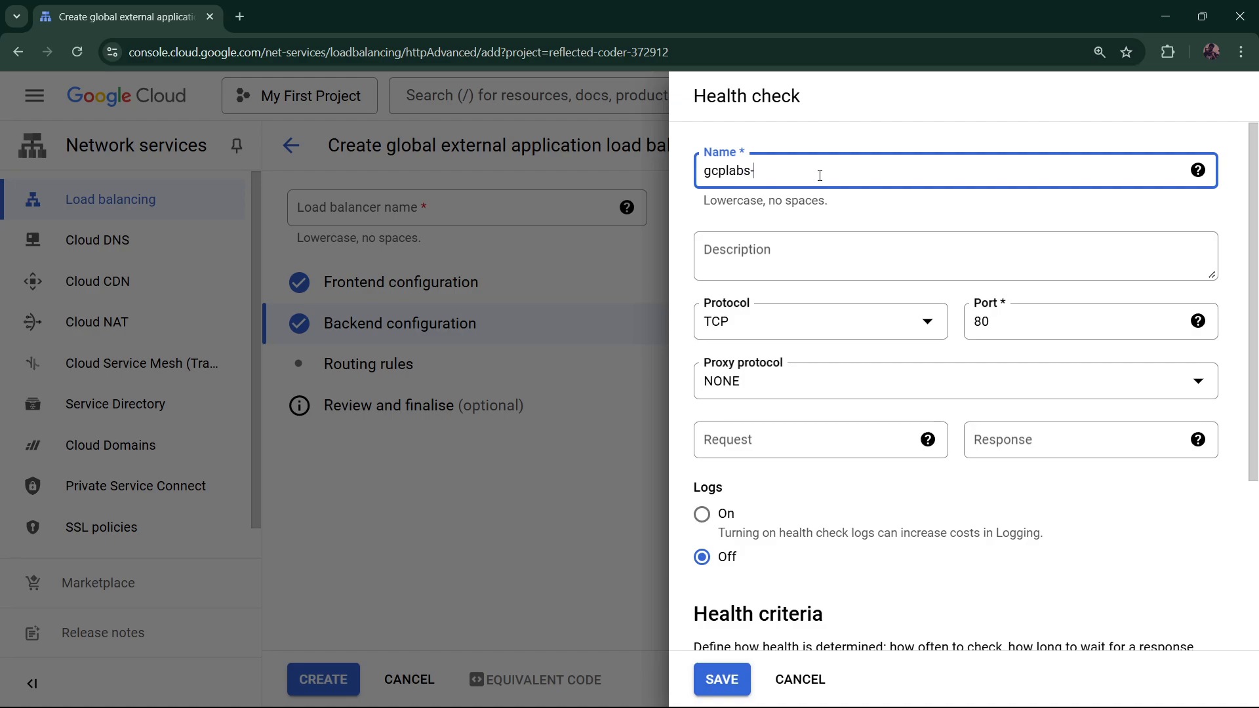
text(healthcheck)
scroll(820, 176, down, 4)
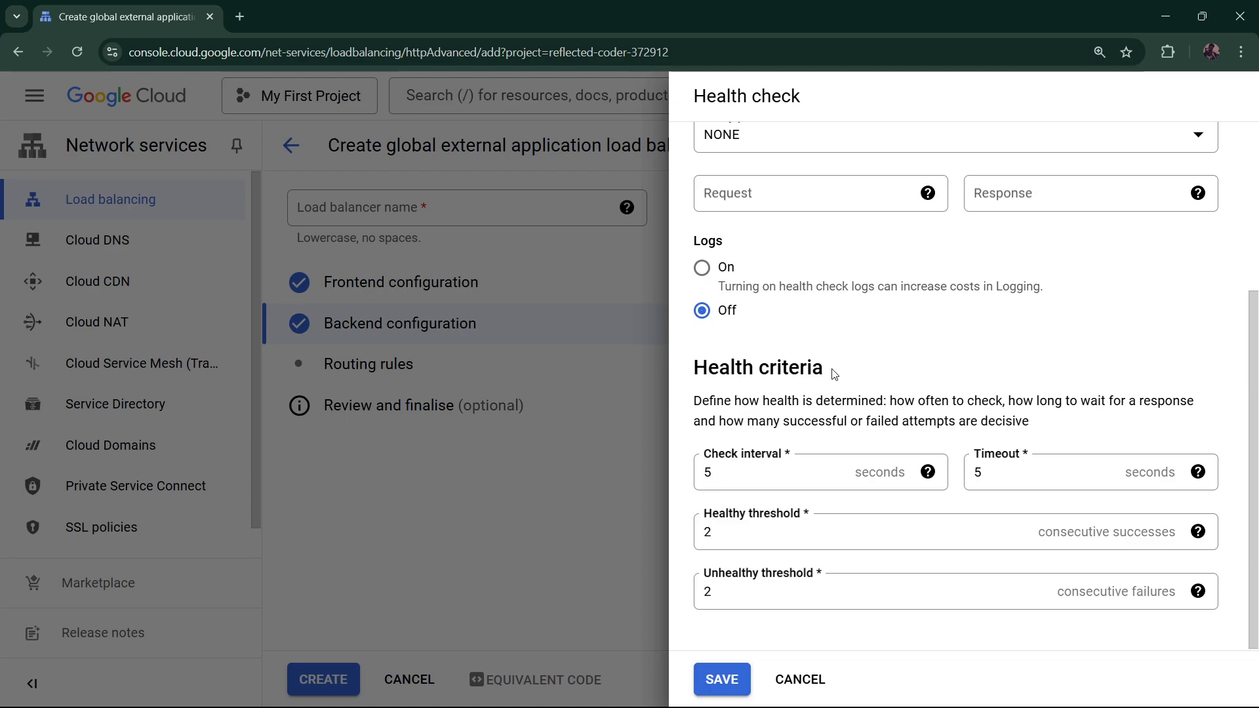
click(724, 679)
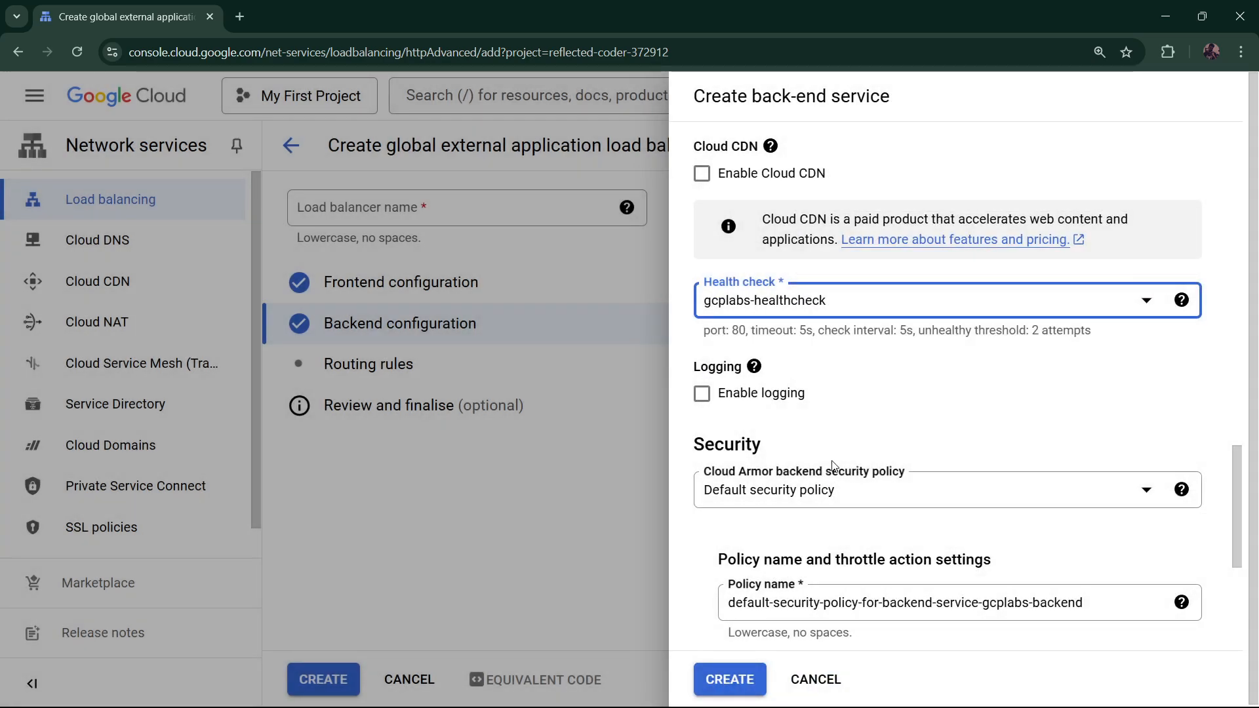
Create the gcplabs-backend service and confirm it as the load balancer's backend
scroll(843, 444, down, 3)
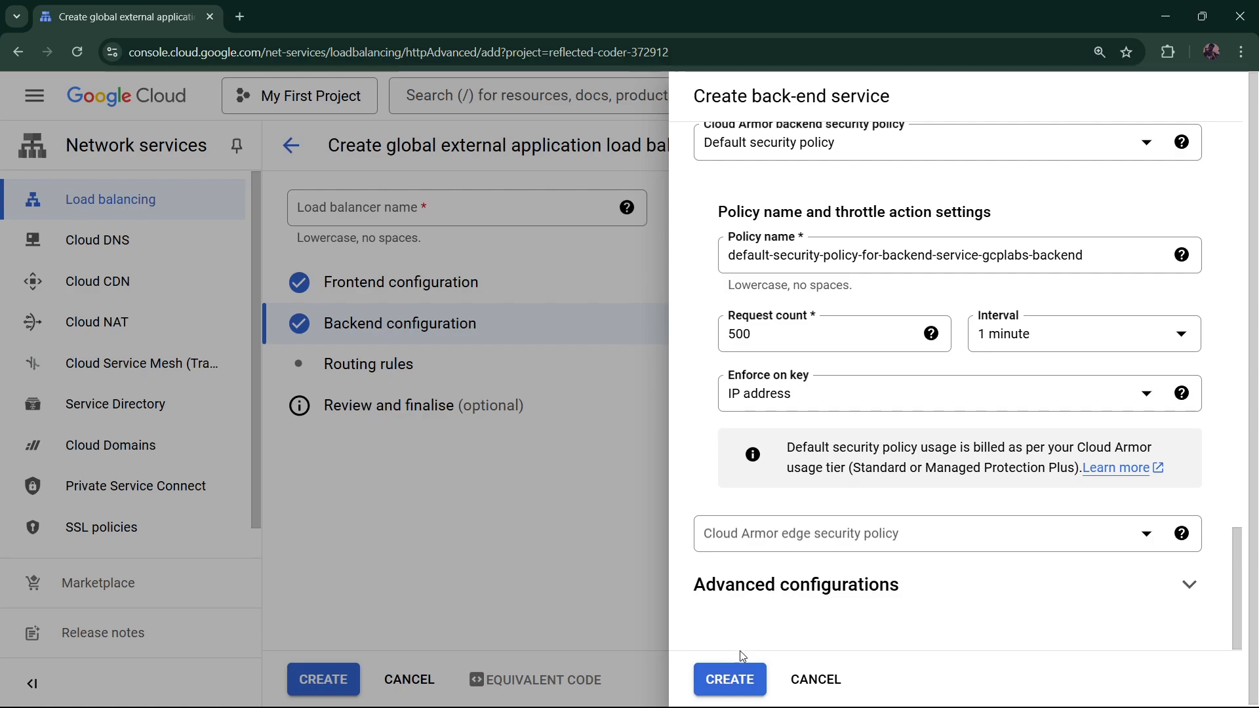
click(732, 679)
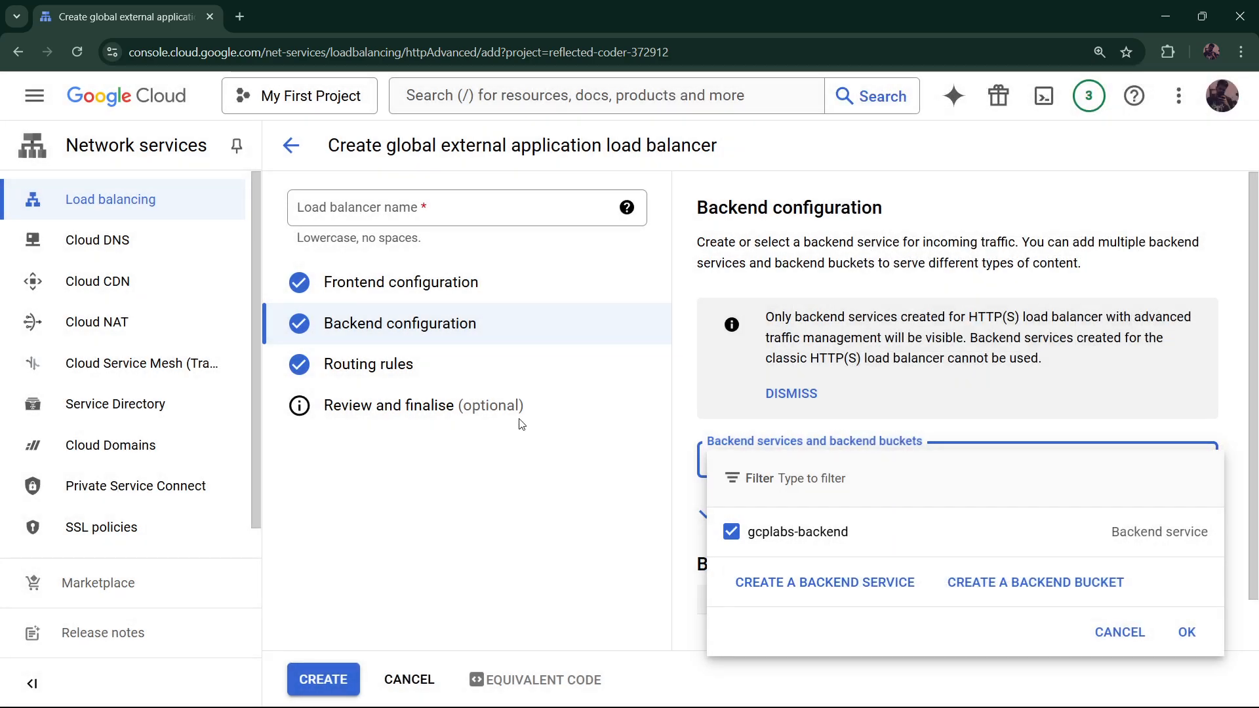
click(1187, 632)
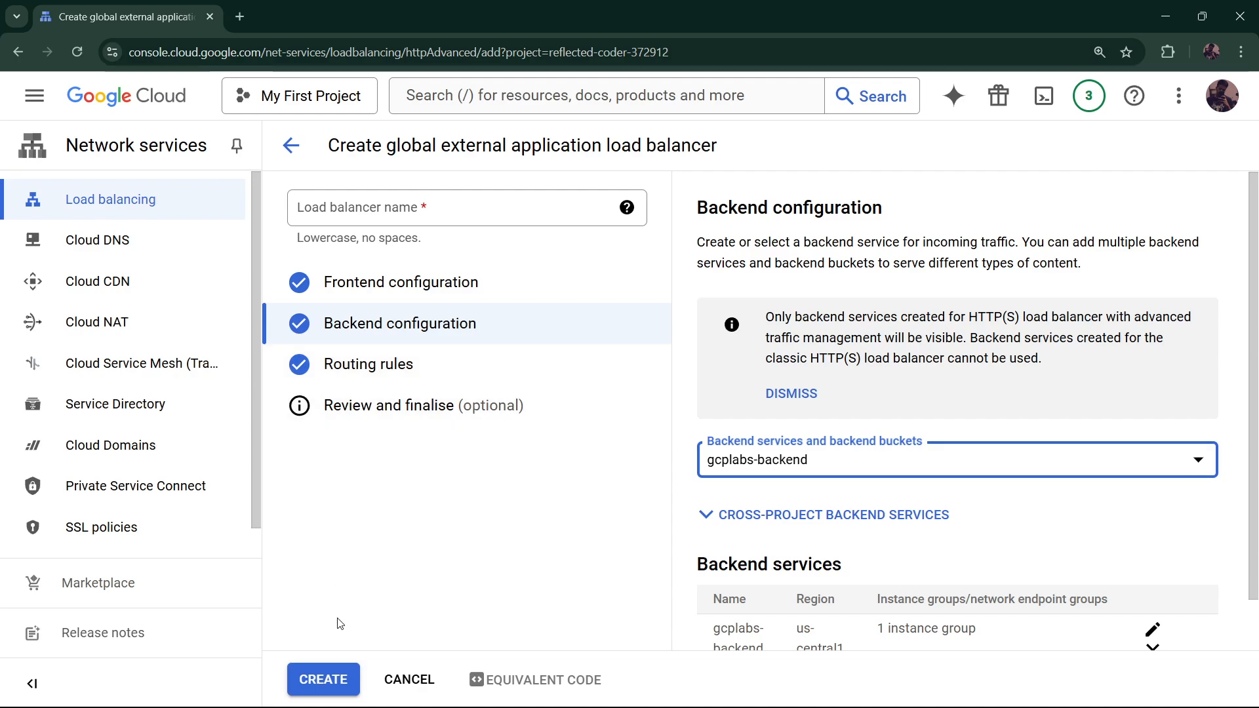
Name the load balancer gcplabs-lb and create it
click(331, 683)
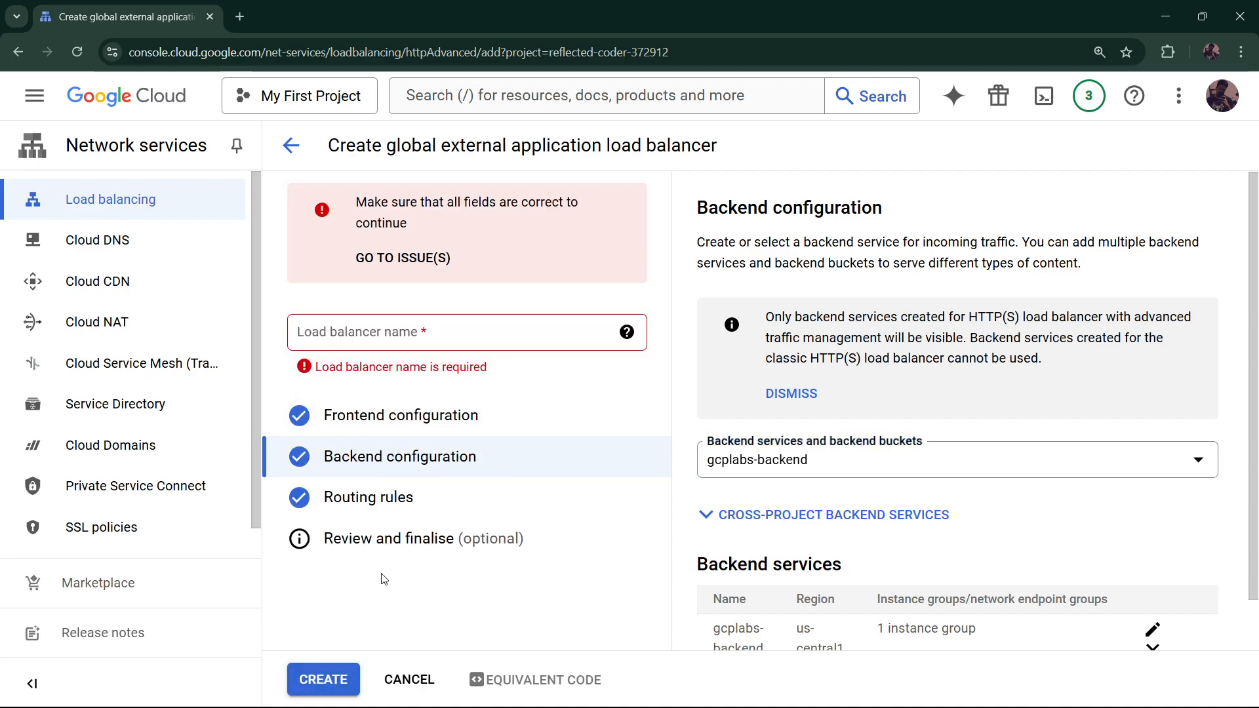
click(406, 336)
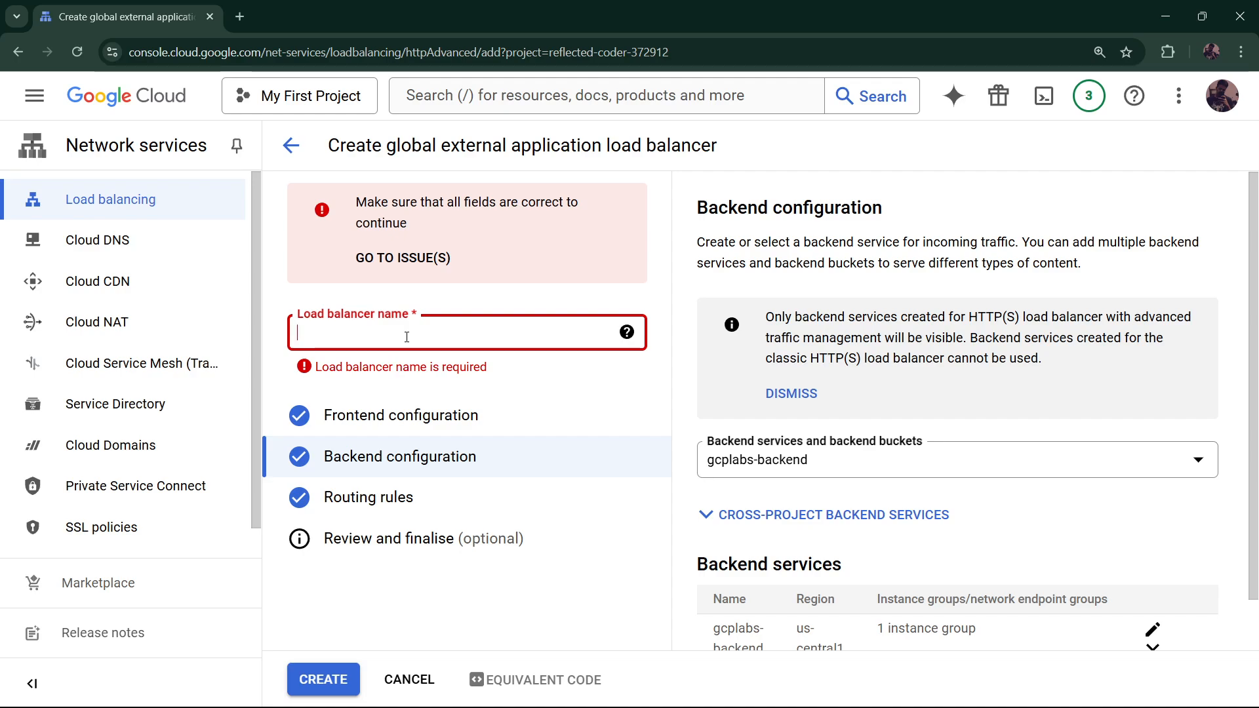
text(gcplab)
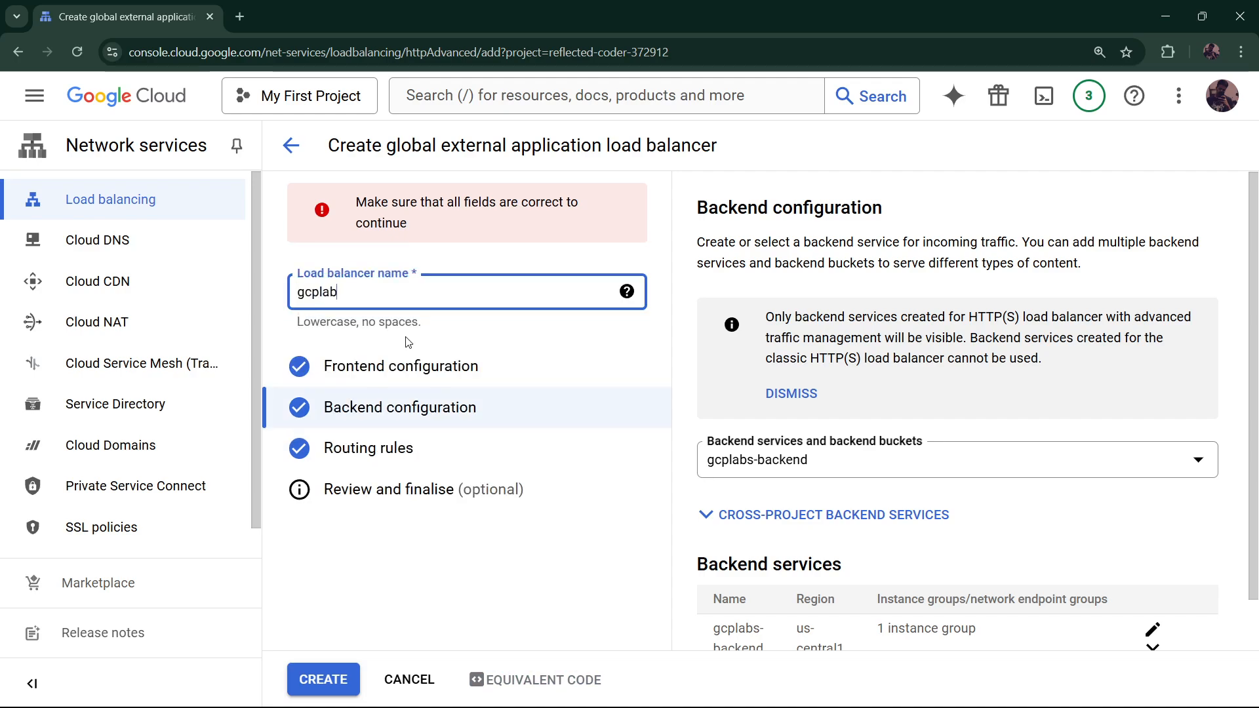
text(s-lb)
click(310, 676)
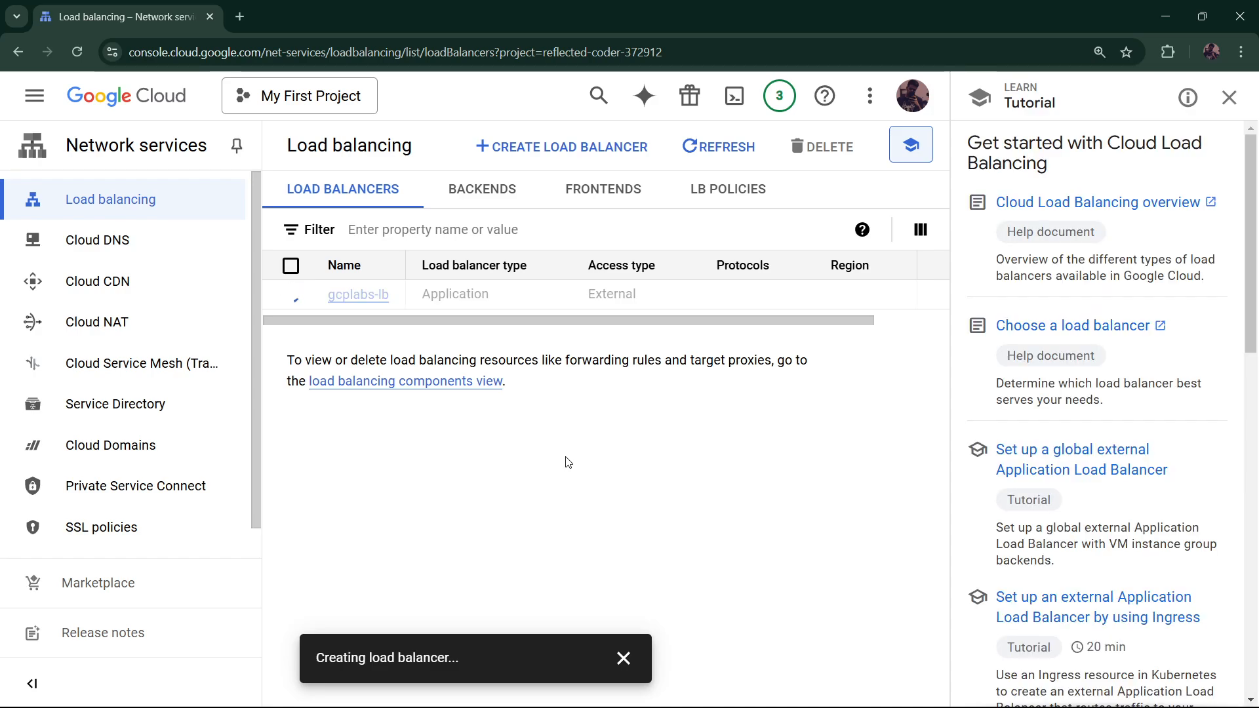
Open gcplabs-lb's details and select its frontend IP 34.49.126.109
click(831, 688)
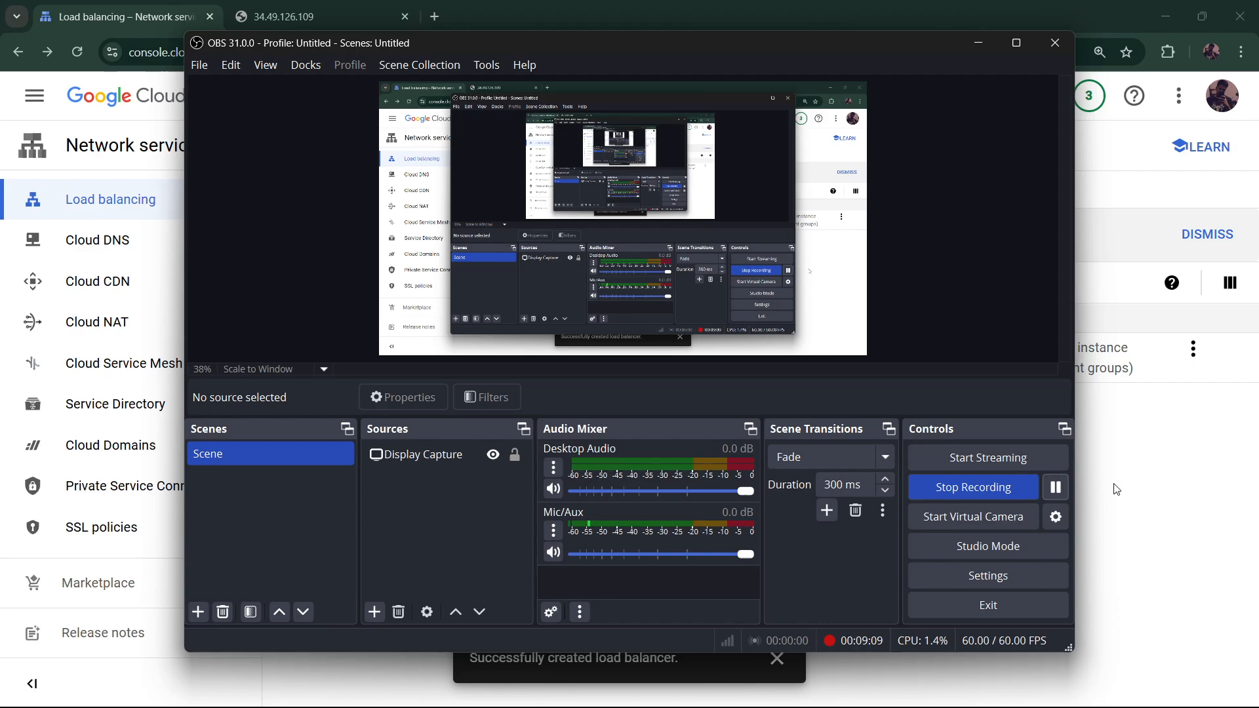
click(1117, 490)
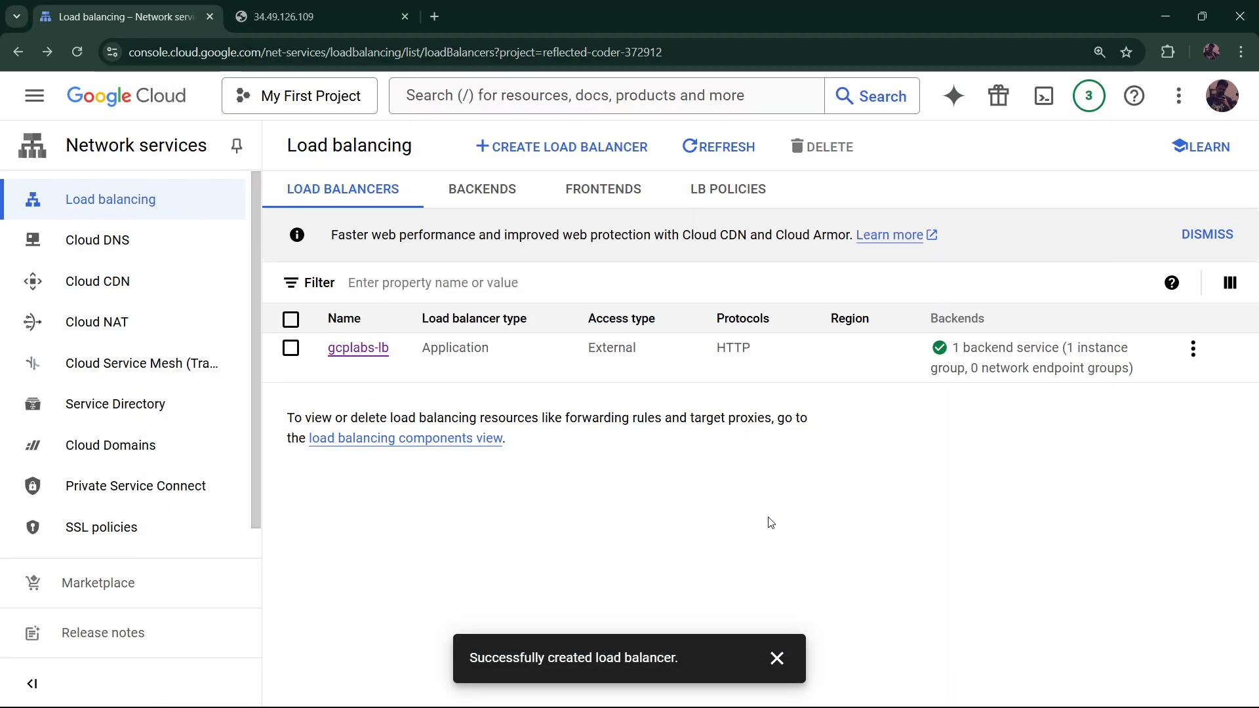
click(364, 352)
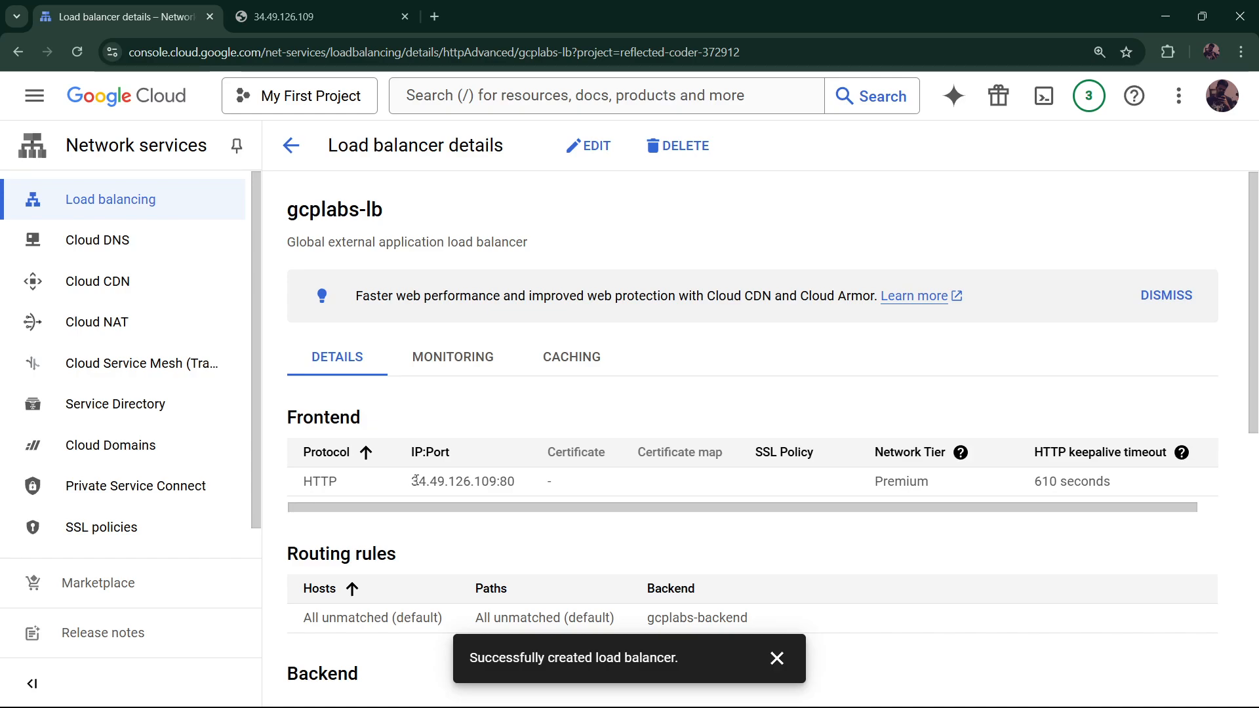
drag(415, 482, 496, 480)
key(ctrl+c)
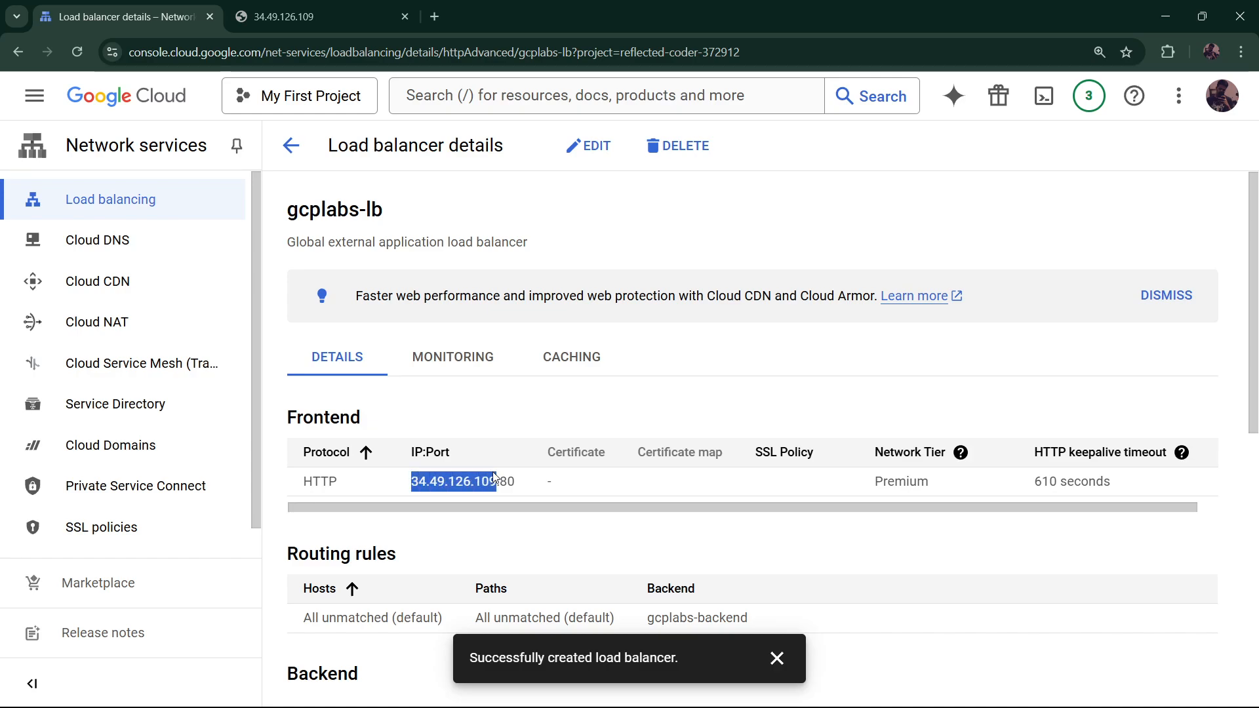
Load the pasted IP 34.49.126.109 in a new tab and close the duplicate tab
key(ctrl+t)
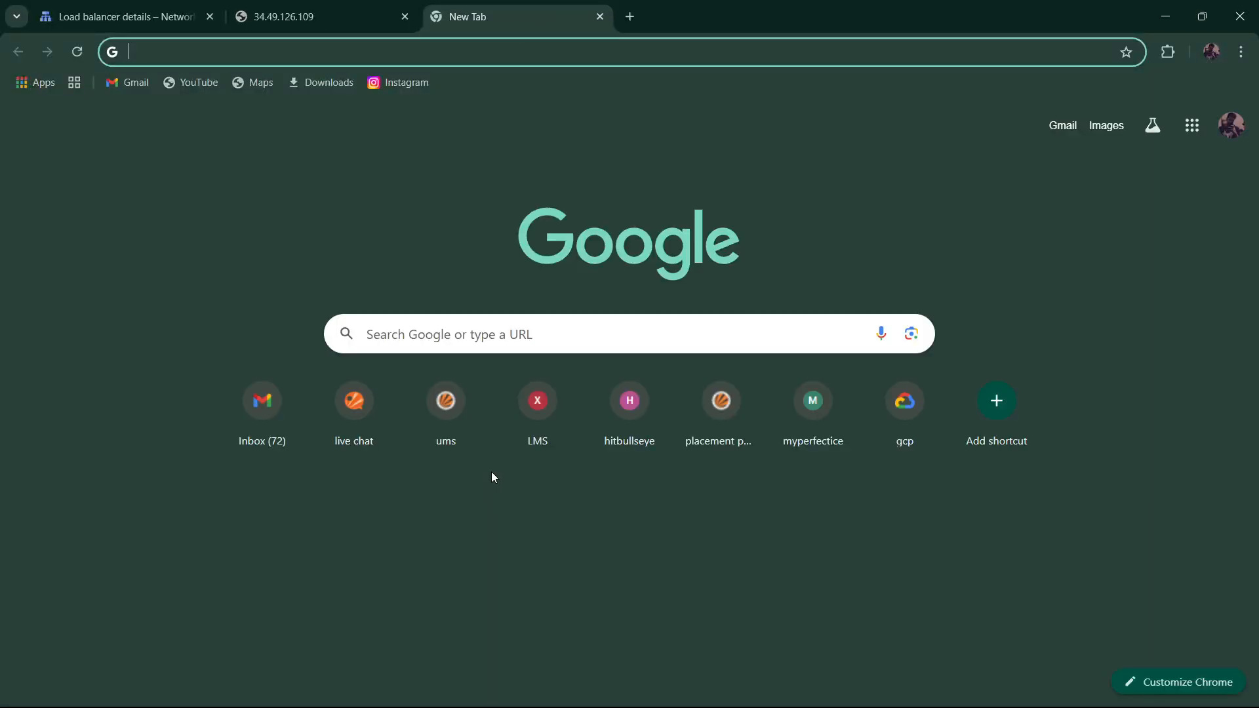
key(ctrl+v)
key(Return)
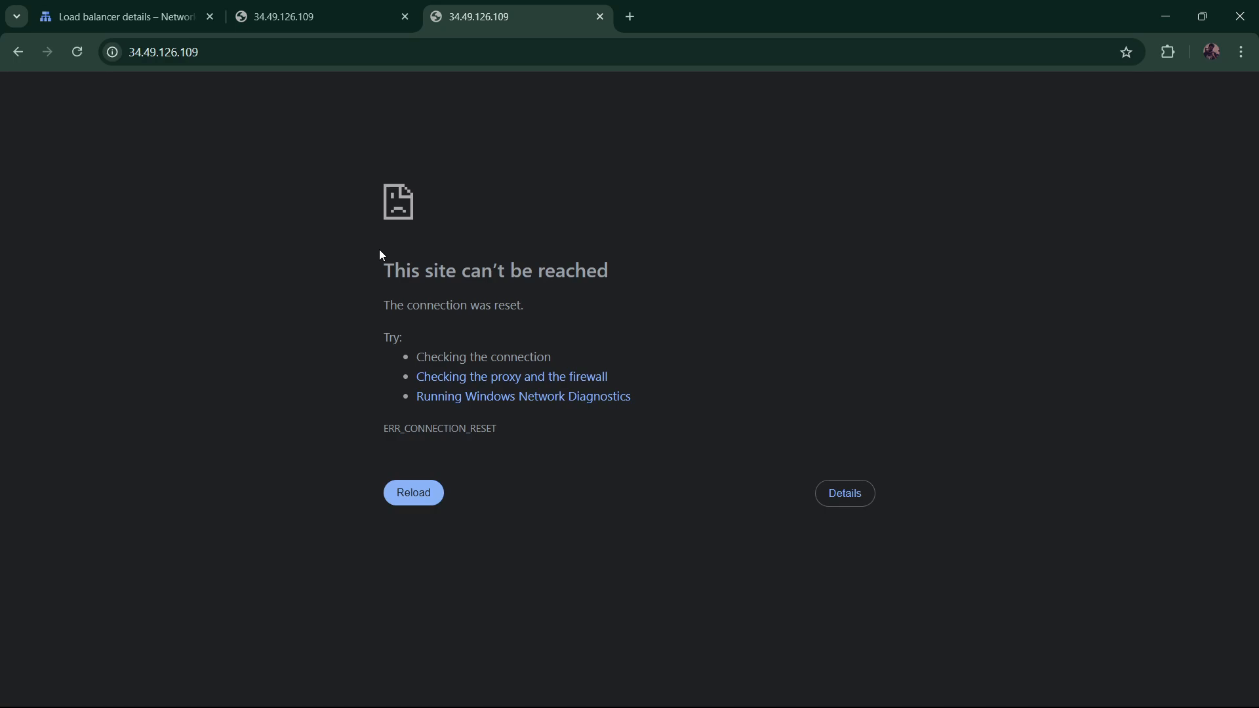
drag(383, 253, 612, 338)
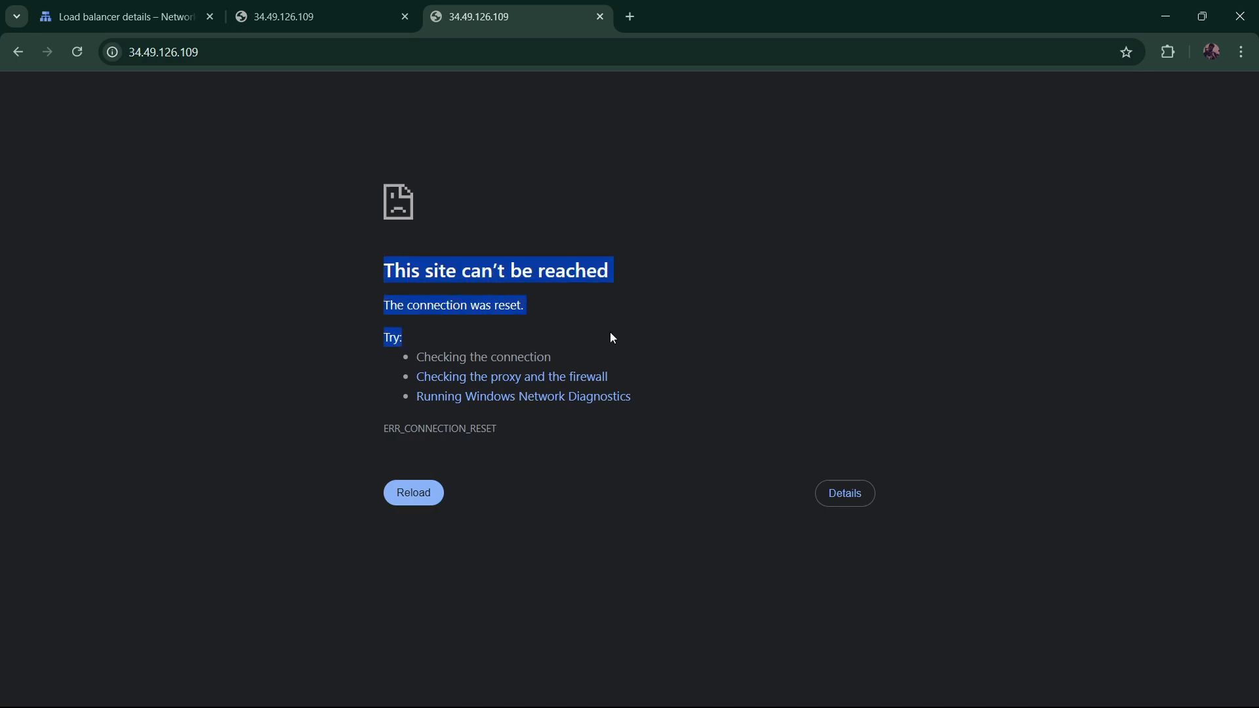
click(405, 17)
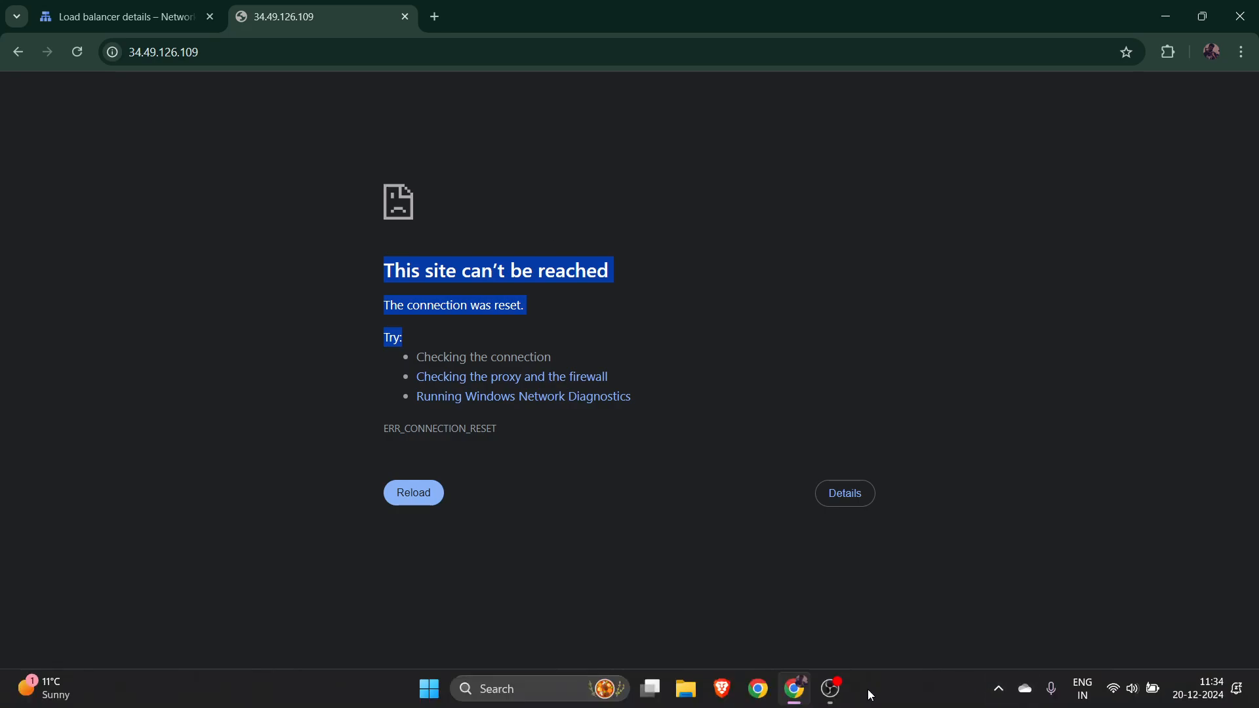
Reload 34.49.126.109 until the load balancer serves the welcome page
click(832, 690)
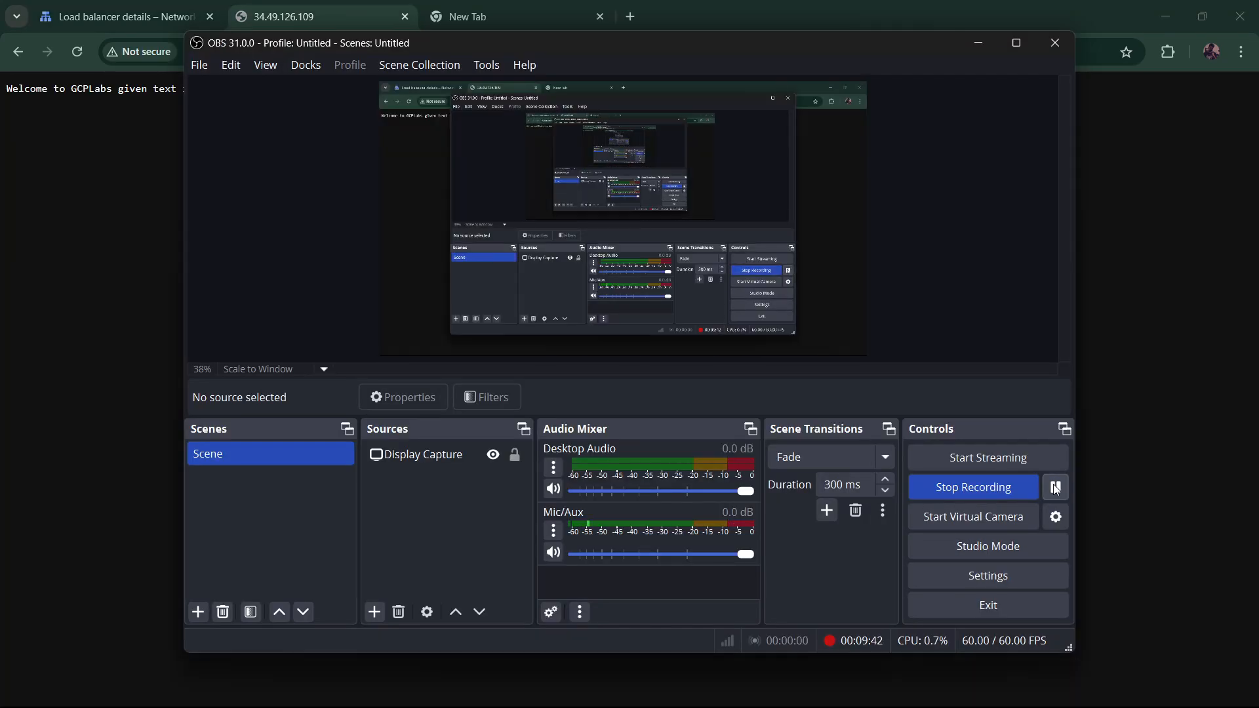
click(1168, 455)
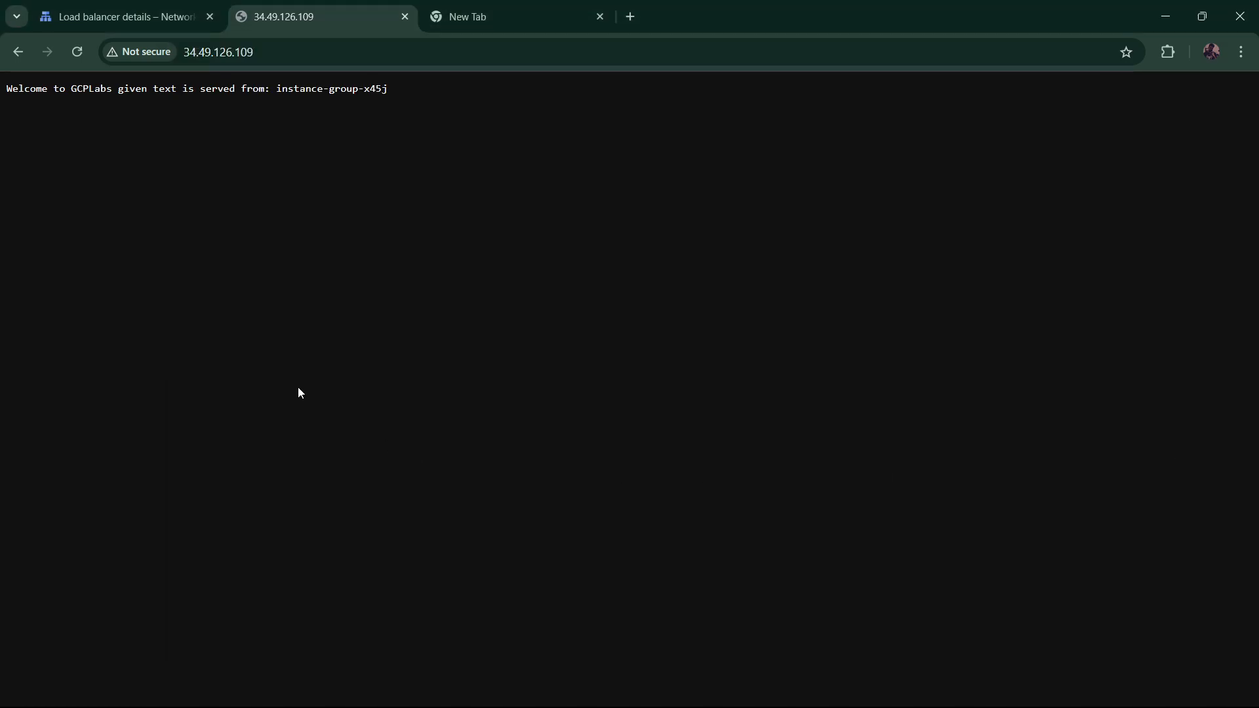
key(F5)
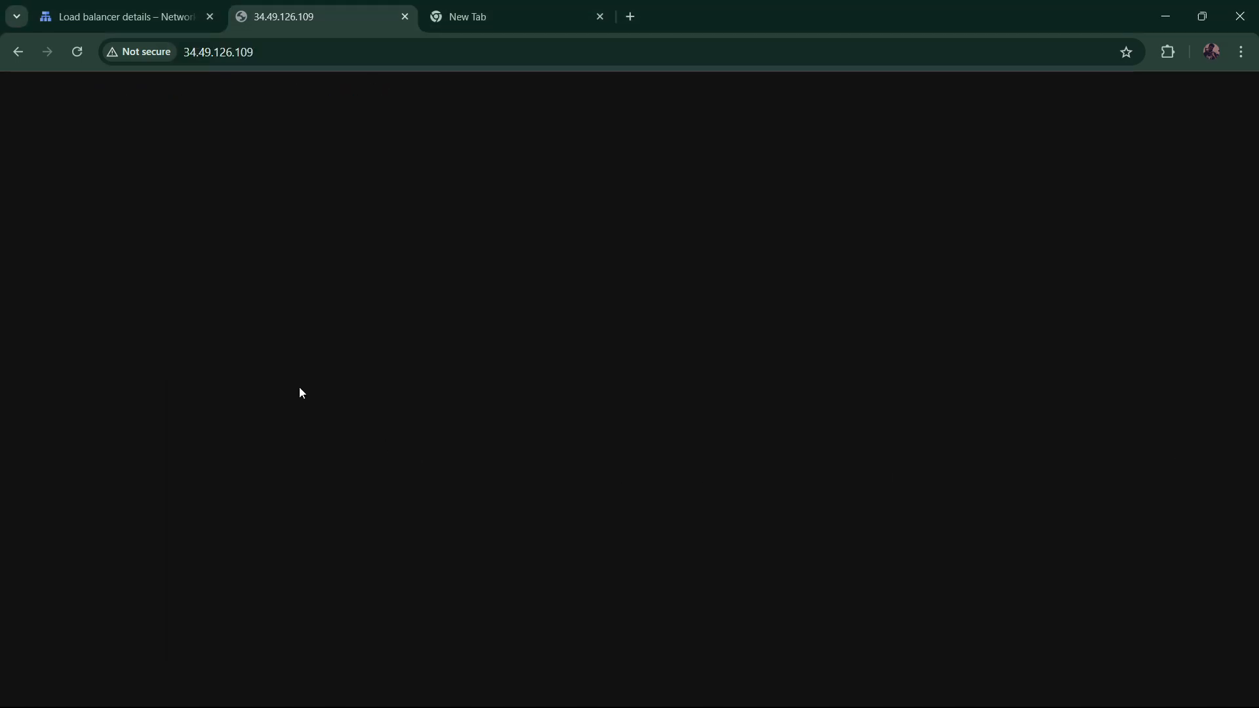
key(F5)
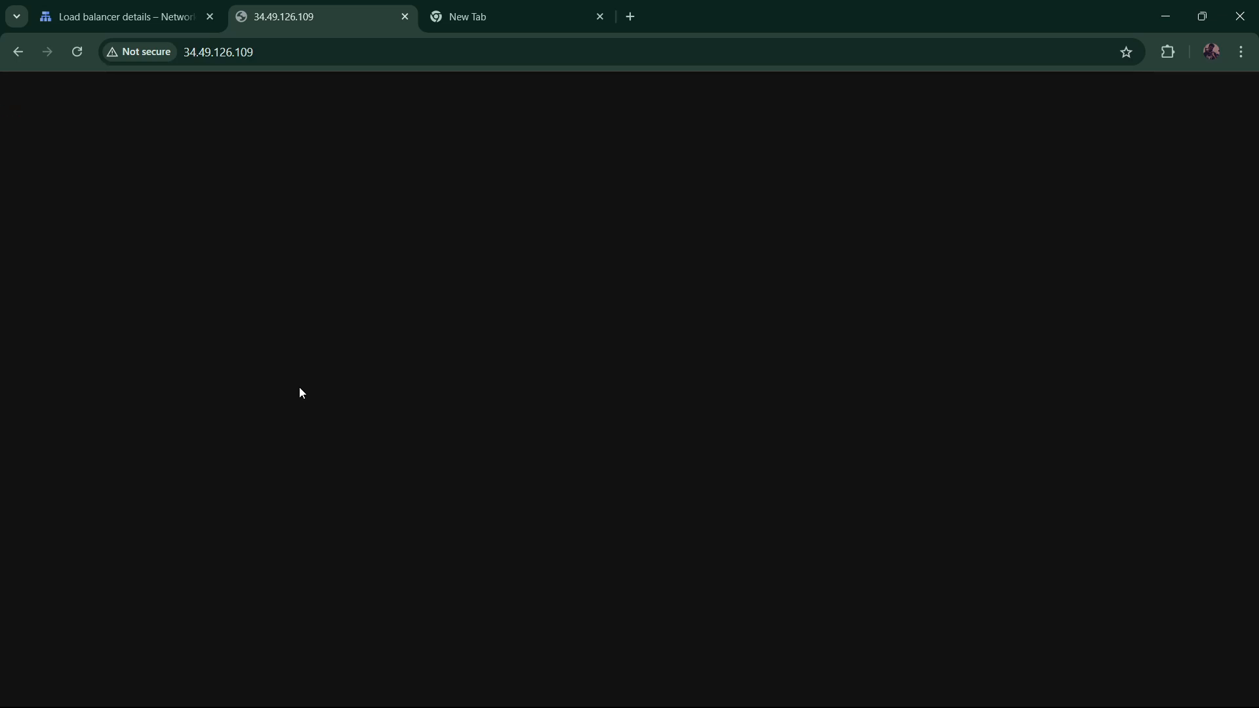